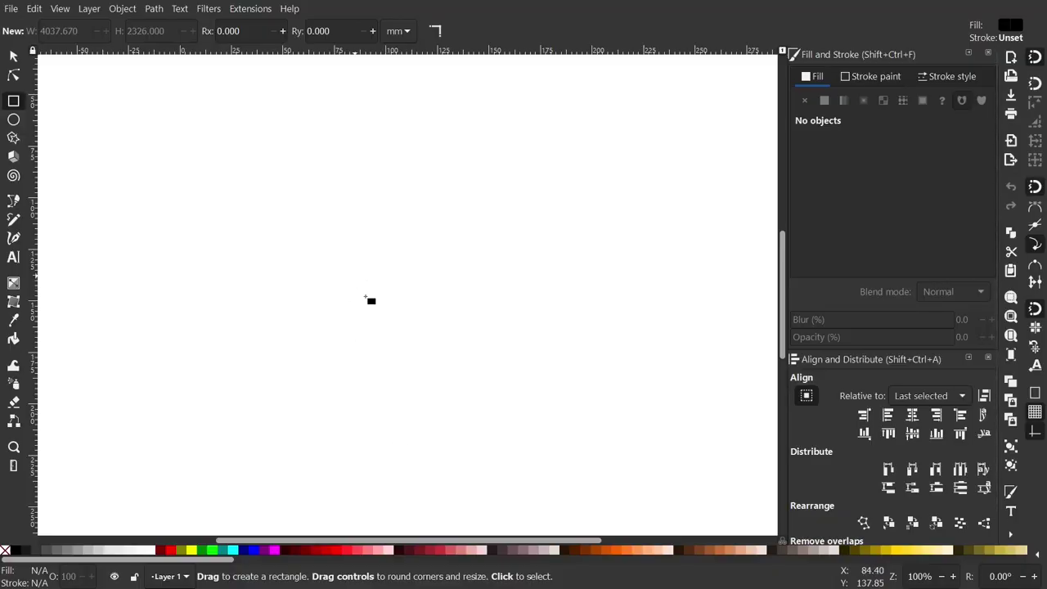
# Step: Draw a large black rectangle, shorten it, move it into place and round its corners
pyautogui.moveTo(167, 160); pyautogui.dragTo(549, 391)
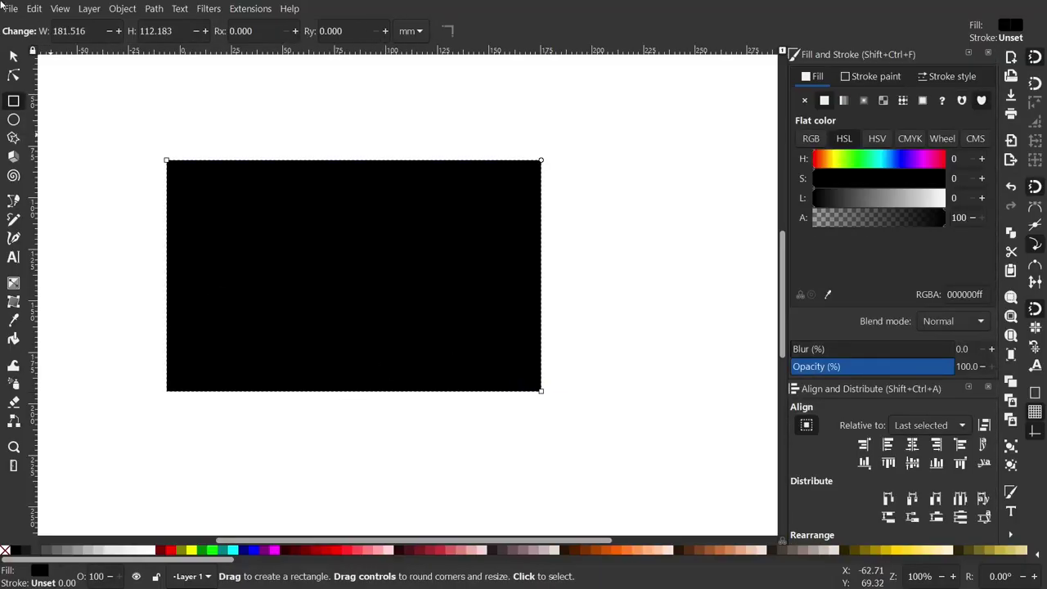
pyautogui.press('s')
pyautogui.moveTo(352, 392); pyautogui.dragTo(352, 376)
pyautogui.moveTo(311, 245); pyautogui.dragTo(381, 306)
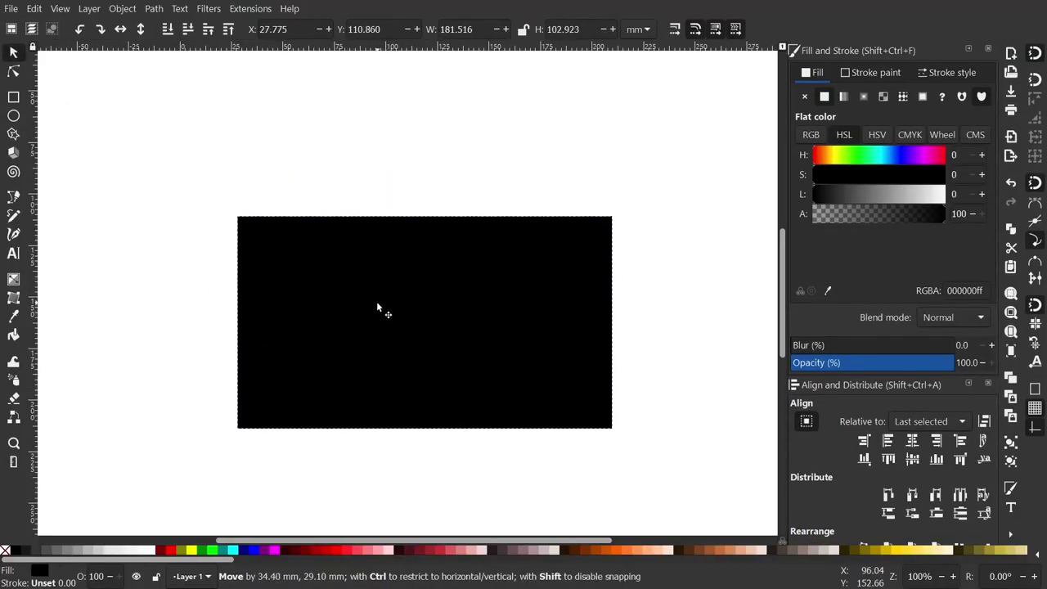
pyautogui.press('r')
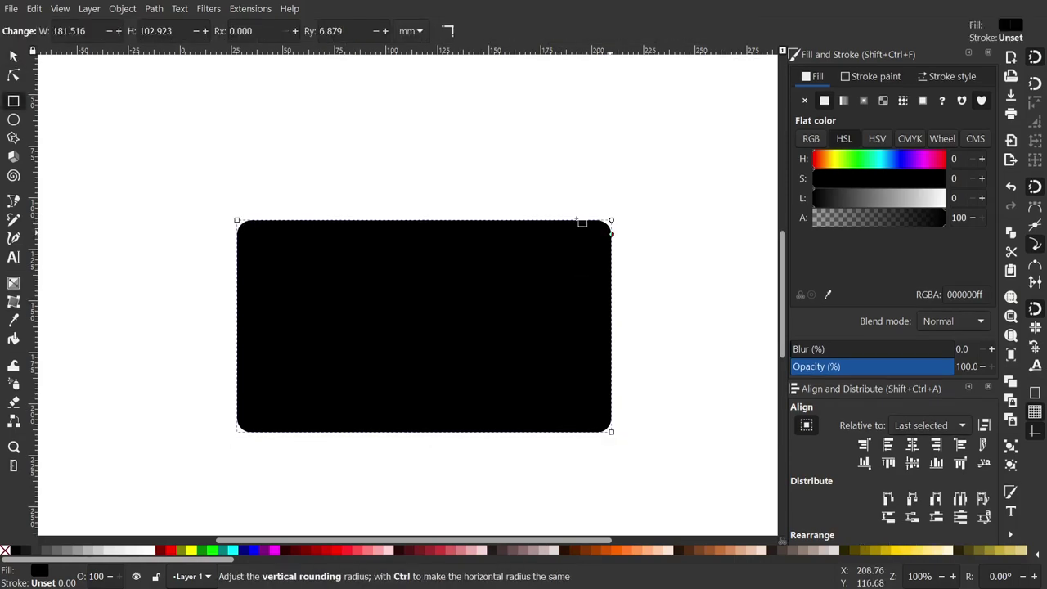
# Step: Overlap a narrower black copy on the body's top edge, centred horizontally, with square corners
pyautogui.press('s')
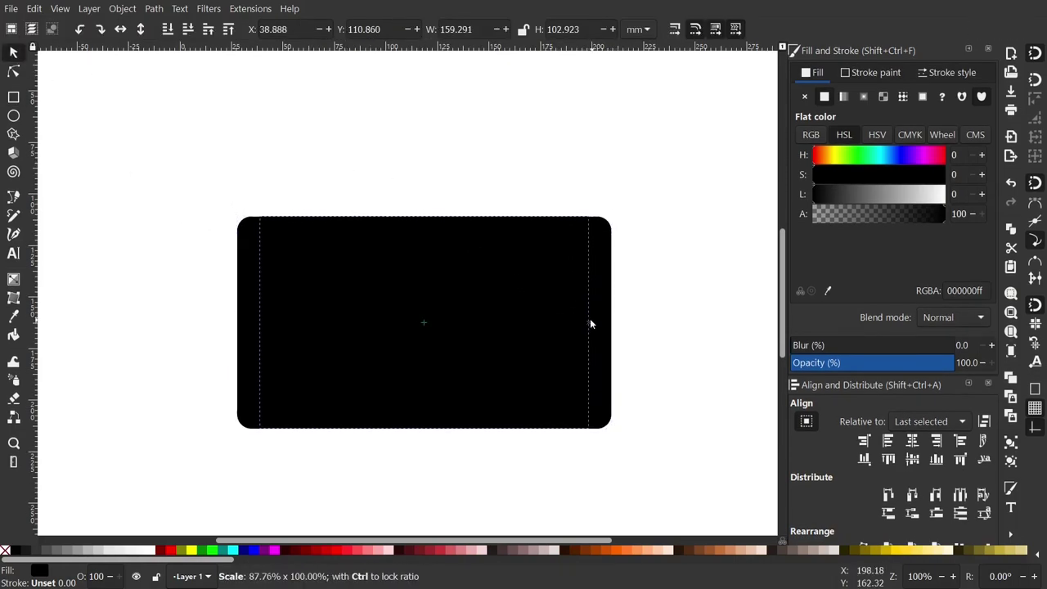
pyautogui.moveTo(449, 342); pyautogui.dragTo(452, 246)
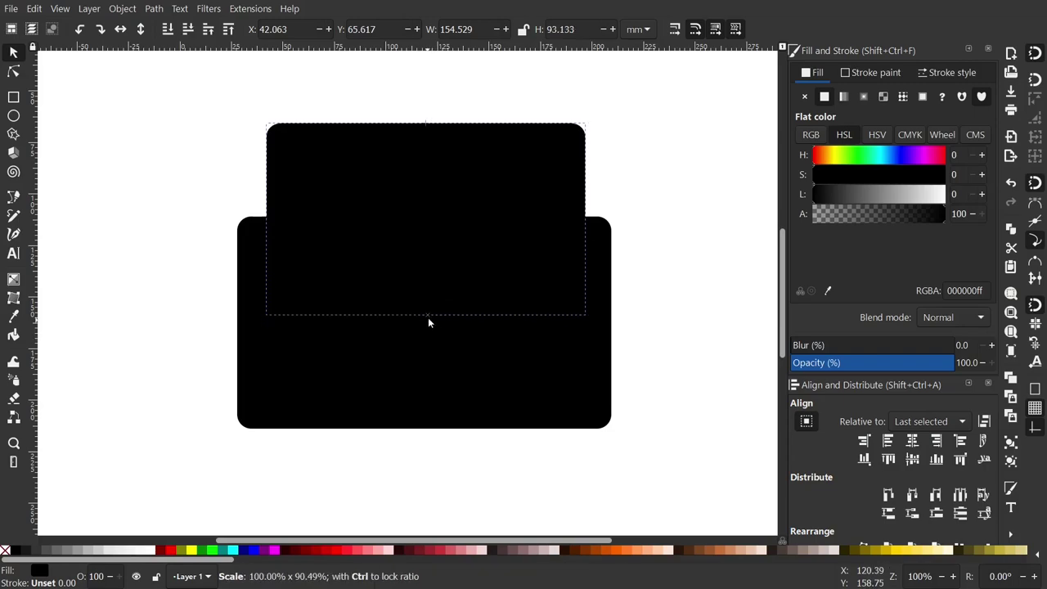
pyautogui.moveTo(440, 177); pyautogui.dragTo(440, 198)
pyautogui.keyDown('shift'); pyautogui.click(419, 360); pyautogui.keyUp('shift')
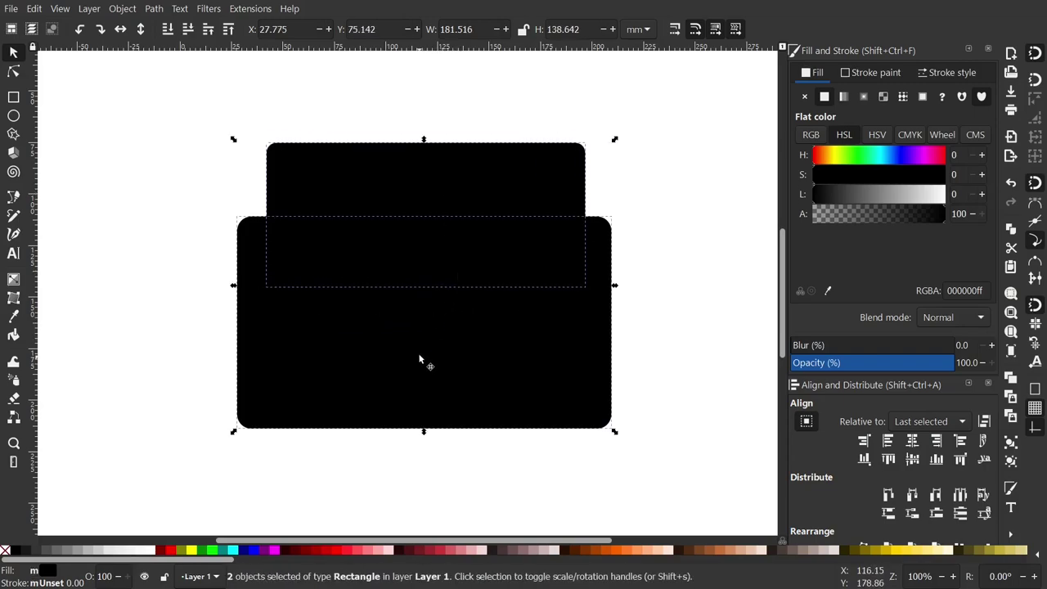
pyautogui.click(911, 442)
pyautogui.keyDown('shift'); pyautogui.click(491, 352); pyautogui.keyUp('shift')
pyautogui.press('r')
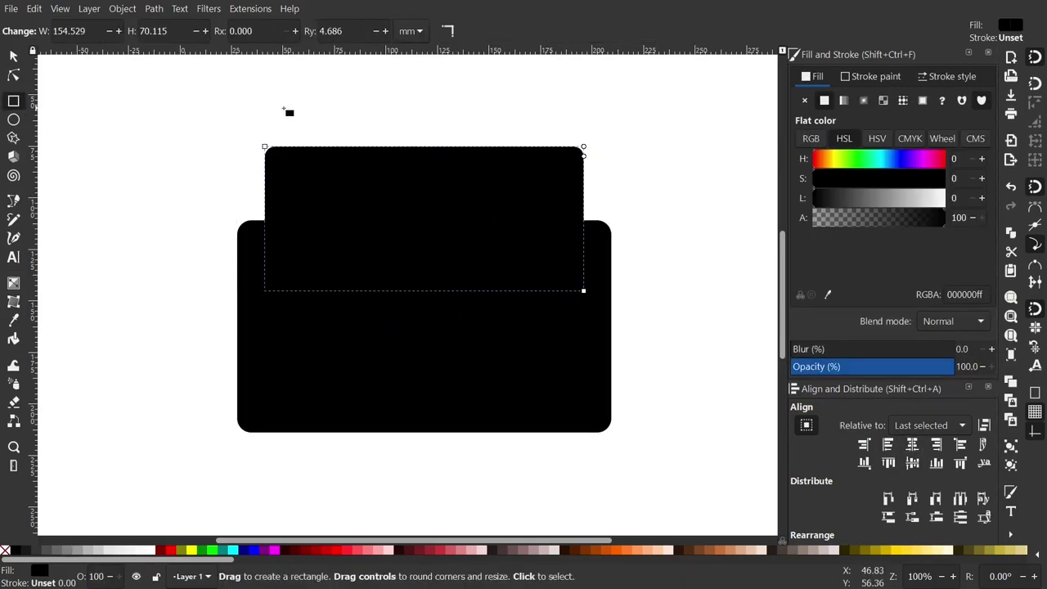
# Step: Fill the top rectangle 60% gray, move it down onto the body and shorten it
pyautogui.click(58, 550)
pyautogui.press('s')
pyautogui.moveTo(424, 147); pyautogui.dragTo(420, 223)
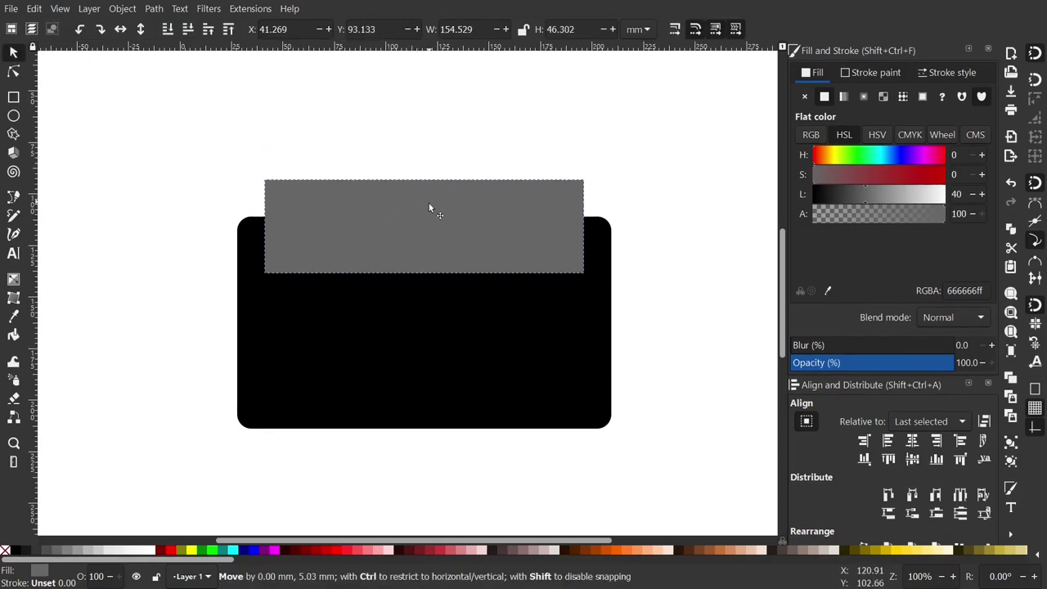
pyautogui.moveTo(423, 299); pyautogui.dragTo(423, 281)
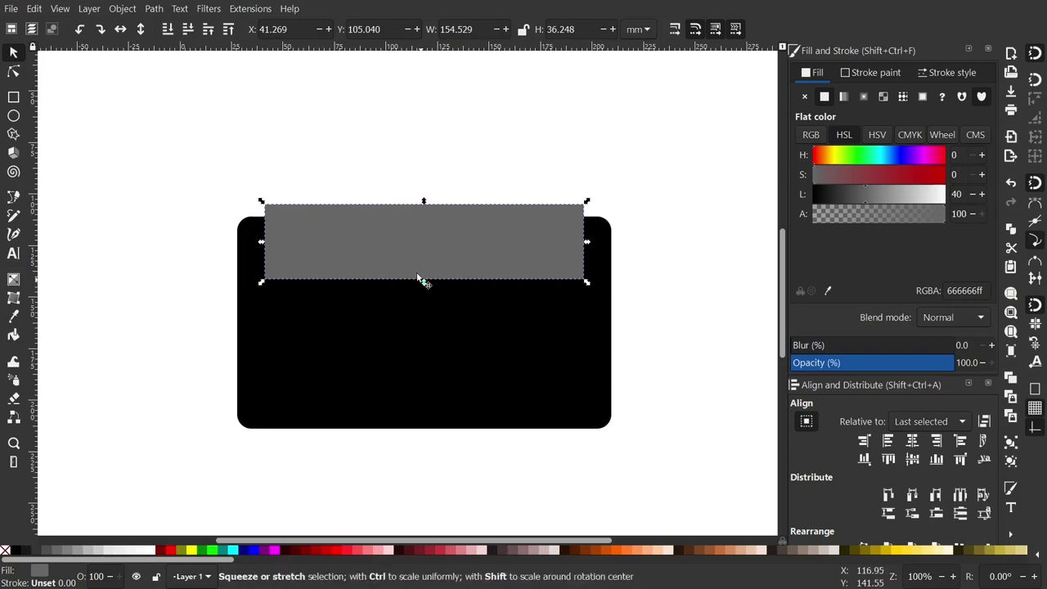
# Step: Convert the gray rectangle to a path and pull its bottom corners inward into a trapezoid
pyautogui.click(13, 72)
pyautogui.moveTo(170, 235); pyautogui.dragTo(661, 367)
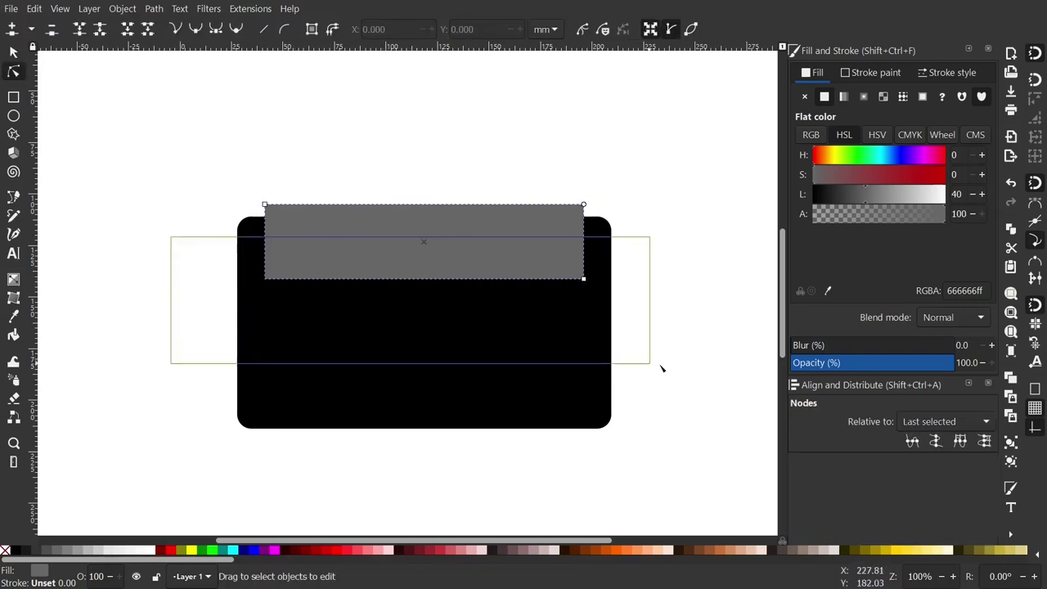
pyautogui.click(551, 264)
pyautogui.click(154, 8)
pyautogui.click(187, 25)
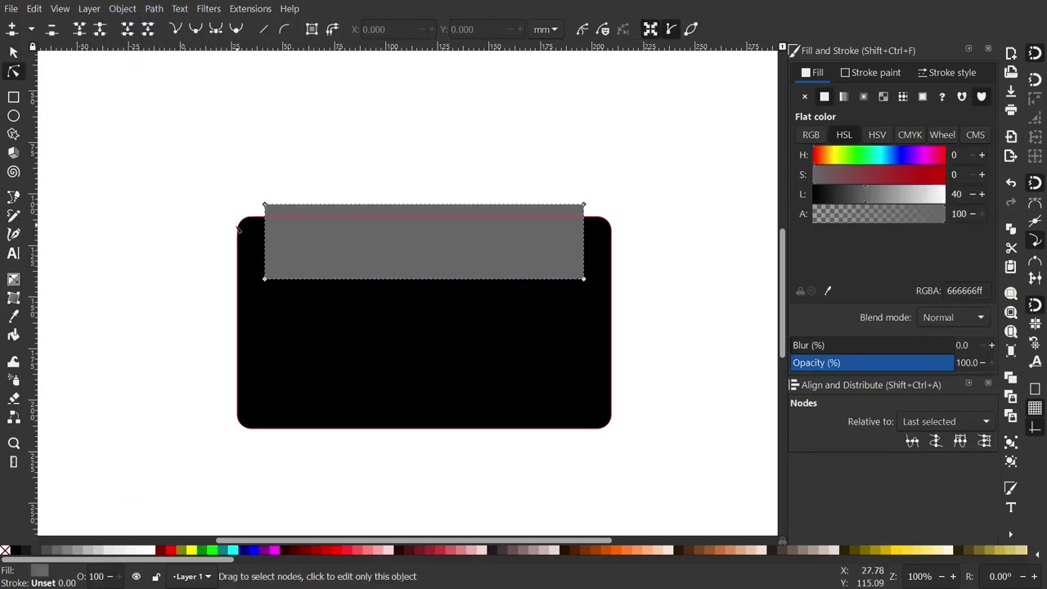
pyautogui.moveTo(240, 256); pyautogui.dragTo(617, 352)
pyautogui.moveTo(584, 279); pyautogui.dragTo(529, 279)
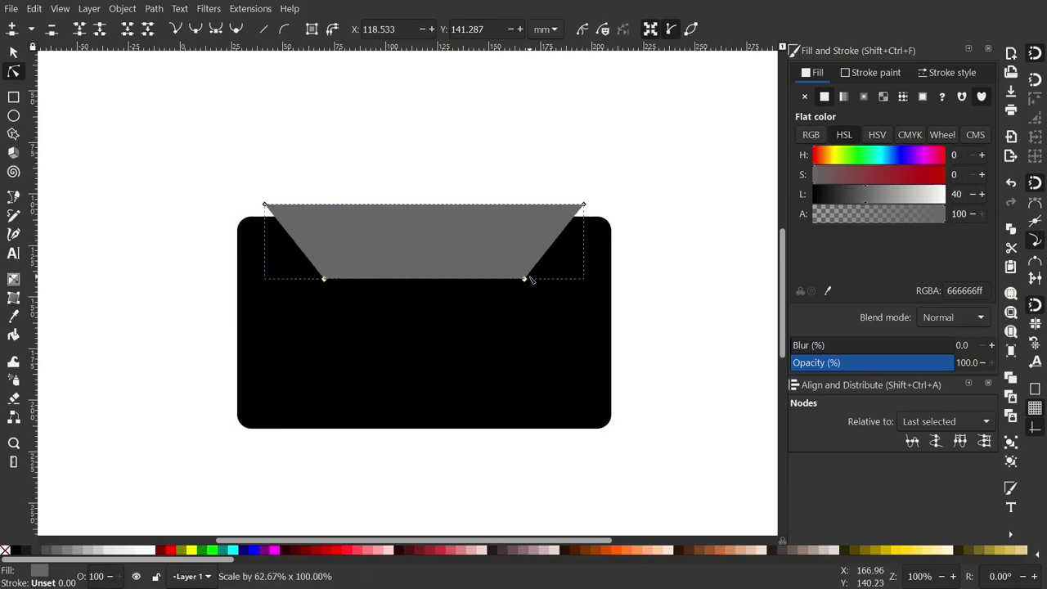
# Step: Smooth the top nodes into curved sides with a flat top, then shorten the gray shape
pyautogui.moveTo(234, 175); pyautogui.dragTo(666, 257)
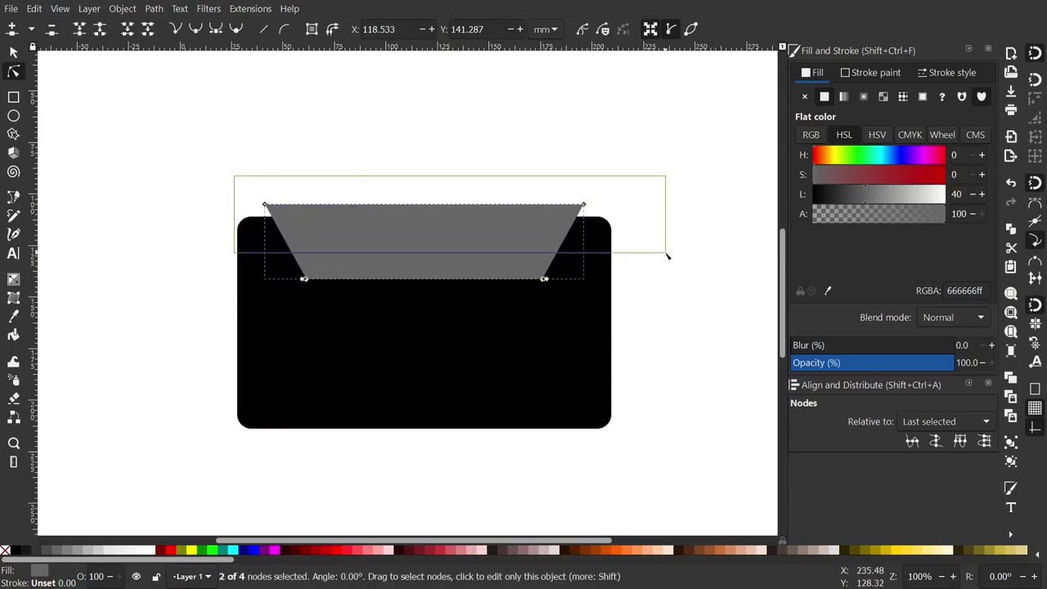
pyautogui.click(195, 28)
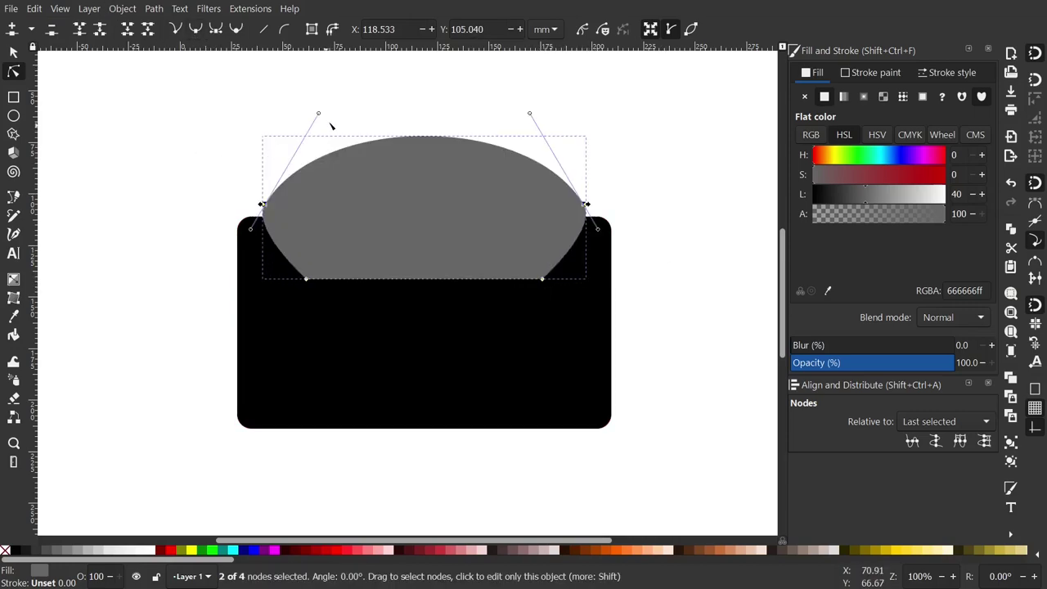
pyautogui.click(261, 201)
pyautogui.moveTo(319, 115)
pyautogui.mouseDown()
pyautogui.moveTo(532, 110)
pyautogui.moveTo(348, 203)
pyautogui.mouseUp()
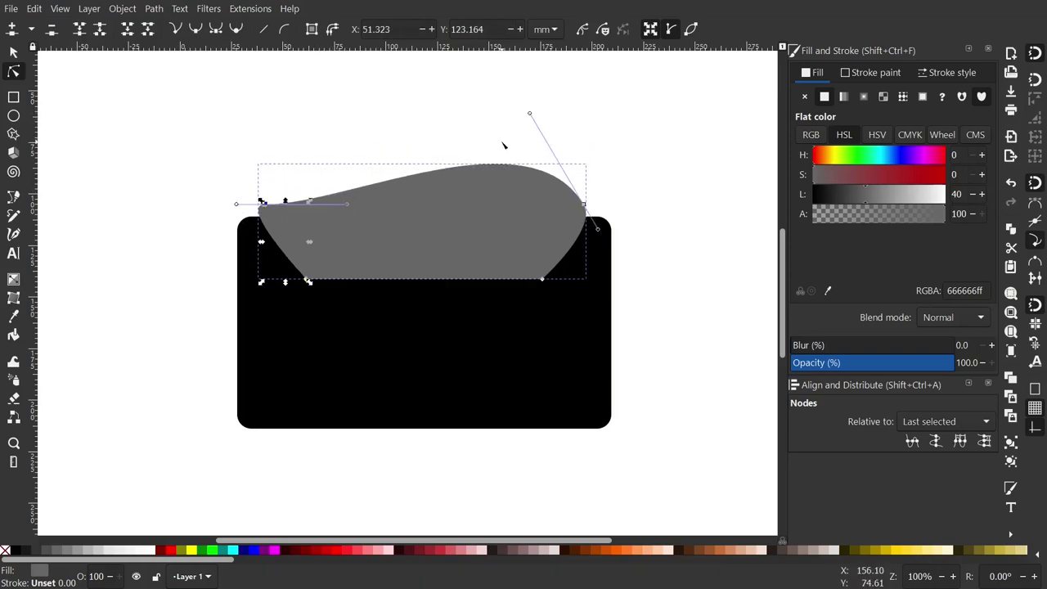
pyautogui.moveTo(530, 115); pyautogui.dragTo(480, 205)
pyautogui.press('s')
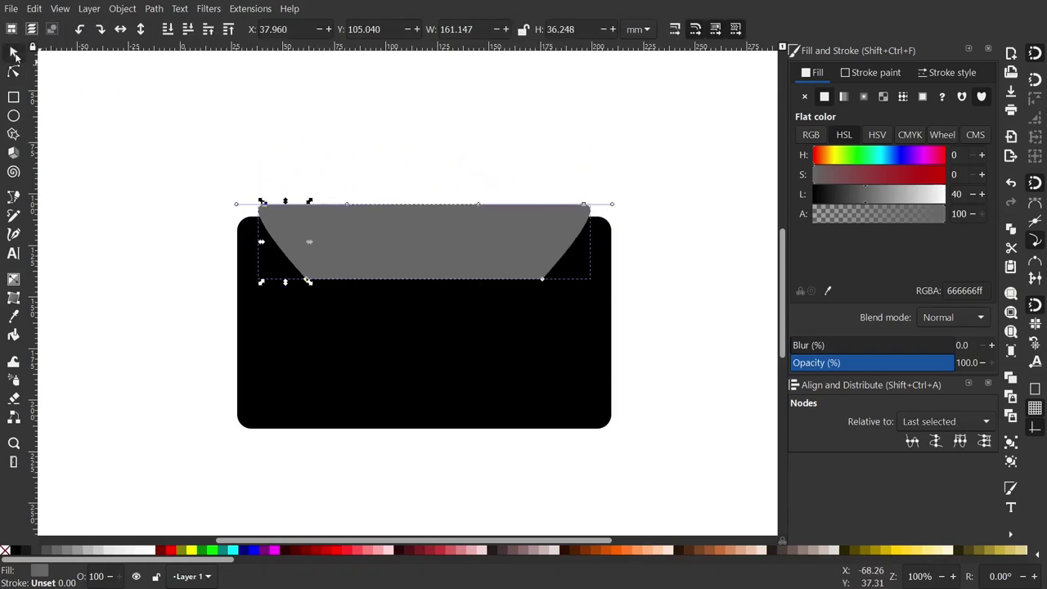
pyautogui.moveTo(424, 282); pyautogui.dragTo(425, 269)
# Step: Duplicate the black body and fit the copy as an inner panel inside it
pyautogui.click(437, 330)
pyautogui.press('Home')
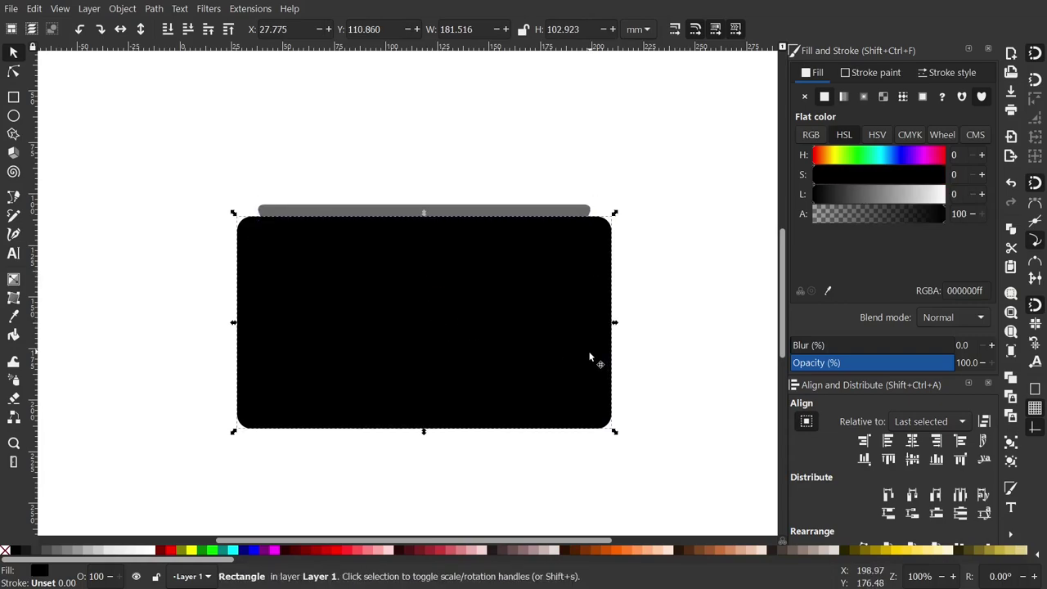
pyautogui.moveTo(610, 427); pyautogui.dragTo(570, 379)
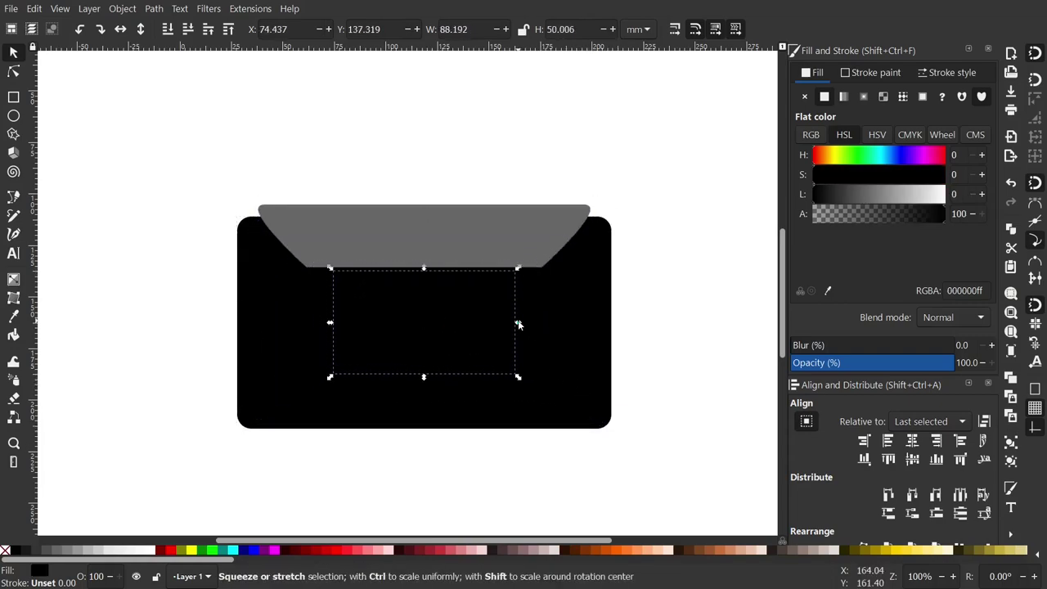
pyautogui.moveTo(522, 319)
pyautogui.mouseDown()
pyautogui.moveTo(596, 335)
pyautogui.moveTo(585, 336)
pyautogui.mouseUp()
pyautogui.moveTo(424, 374); pyautogui.dragTo(424, 407)
pyautogui.keyDown('shift'); pyautogui.click(597, 416); pyautogui.keyUp('shift')
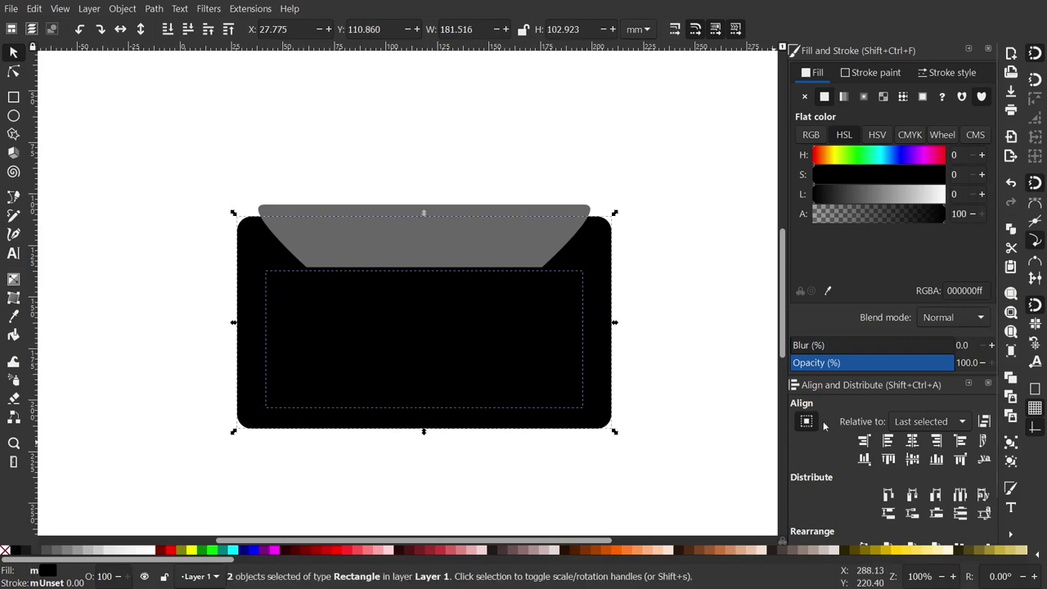
pyautogui.press('Escape')
pyautogui.click(533, 335)
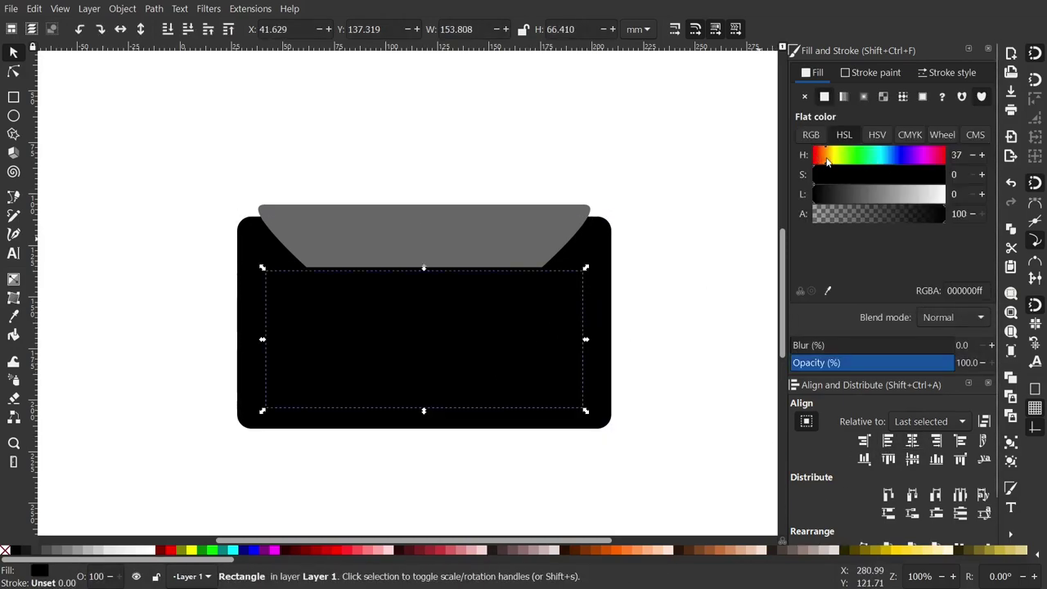
# Step: Fill the inner panel red-orange c94a00 and shrink it slightly
pyautogui.moveTo(847, 201); pyautogui.dragTo(864, 199)
pyautogui.click(822, 155)
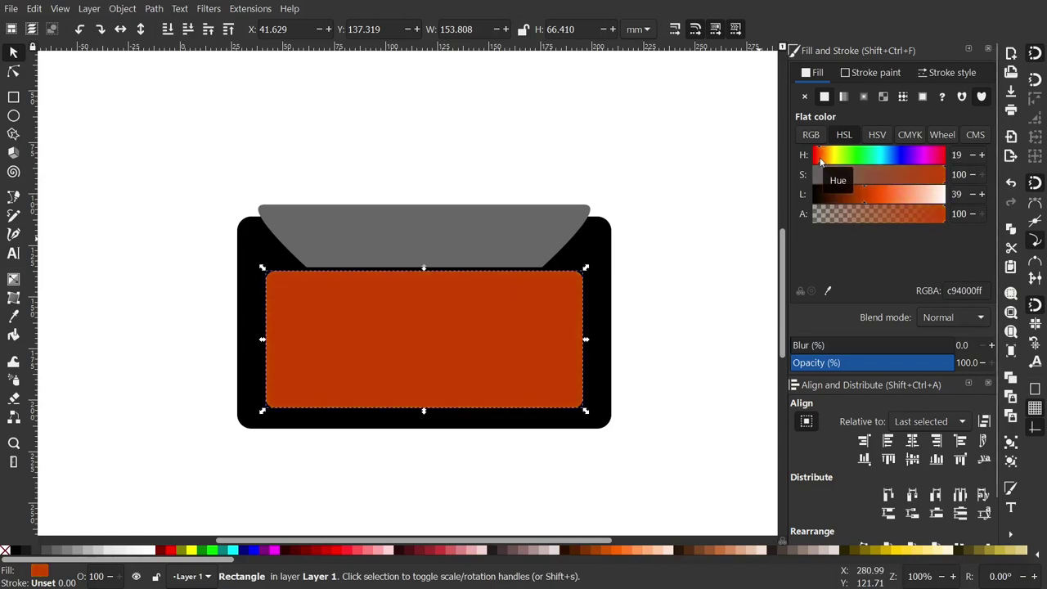
pyautogui.scroll(1, 357, 346)
pyautogui.moveTo(675, 442); pyautogui.dragTo(630, 432)
# Step: Make a pale-yellow ffeeaa strip, half the panel's height, widened across its lower part
pyautogui.click(939, 553)
pyautogui.moveTo(449, 268); pyautogui.dragTo(450, 377)
pyautogui.moveTo(626, 395); pyautogui.dragTo(666, 403)
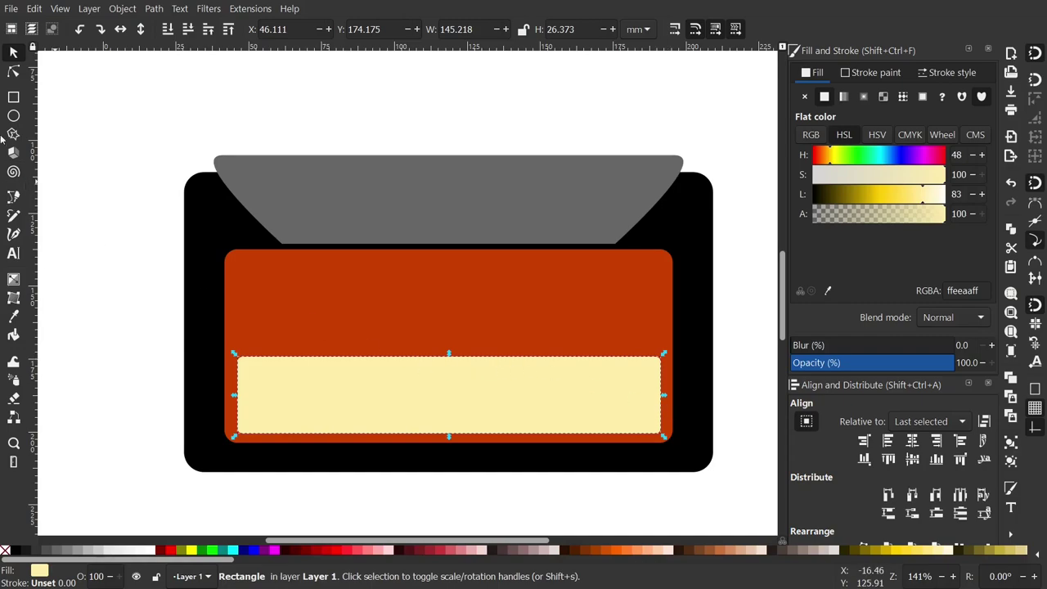
pyautogui.keyDown('shift'); pyautogui.click(305, 280); pyautogui.keyUp('shift')
pyautogui.press('Escape')
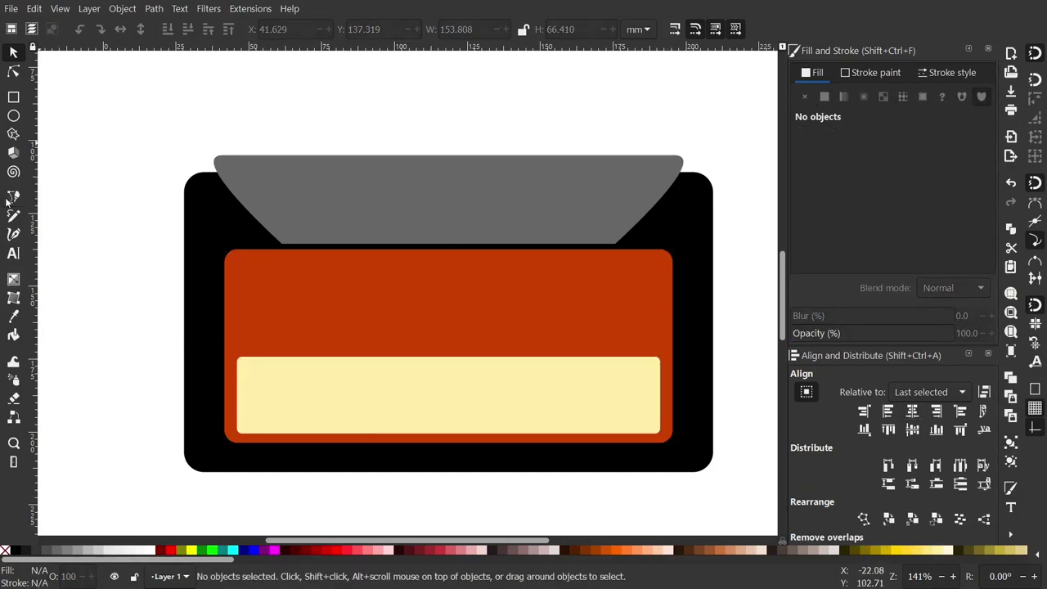
# Step: Draw two thin horizontal lines across the yellow strip with the Pen tool
pyautogui.click(12, 198)
pyautogui.moveTo(238, 383); pyautogui.dragTo(664, 396)
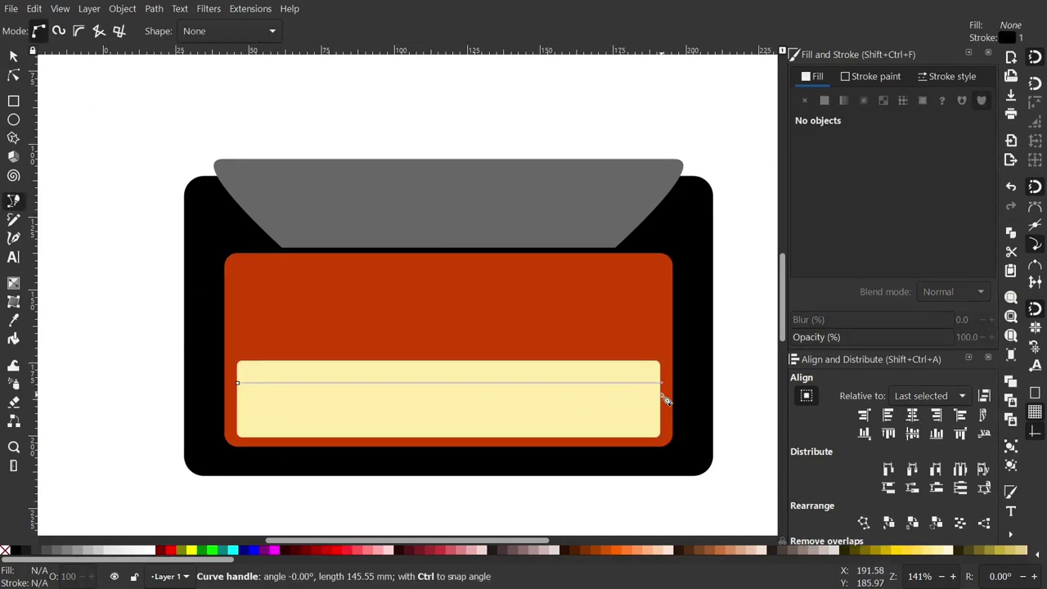
pyautogui.moveTo(237, 408); pyautogui.dragTo(348, 419)
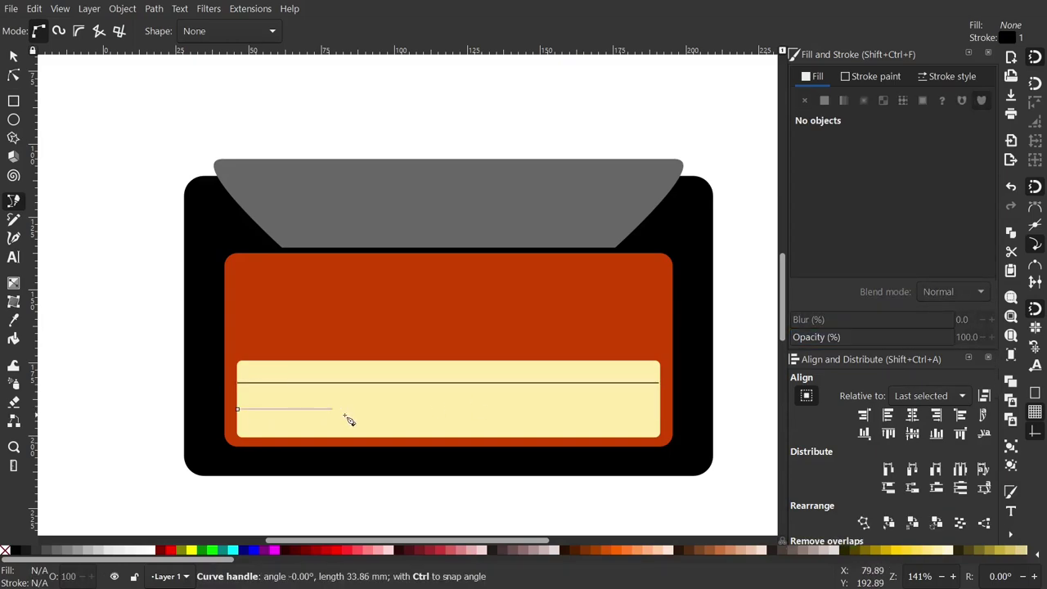
pyautogui.doubleClick(659, 419)
# Step: Shrink the yellow strip together with its lines and shift them slightly down
pyautogui.press('s')
pyautogui.keyDown('shift'); pyautogui.click(407, 381); pyautogui.keyUp('shift')
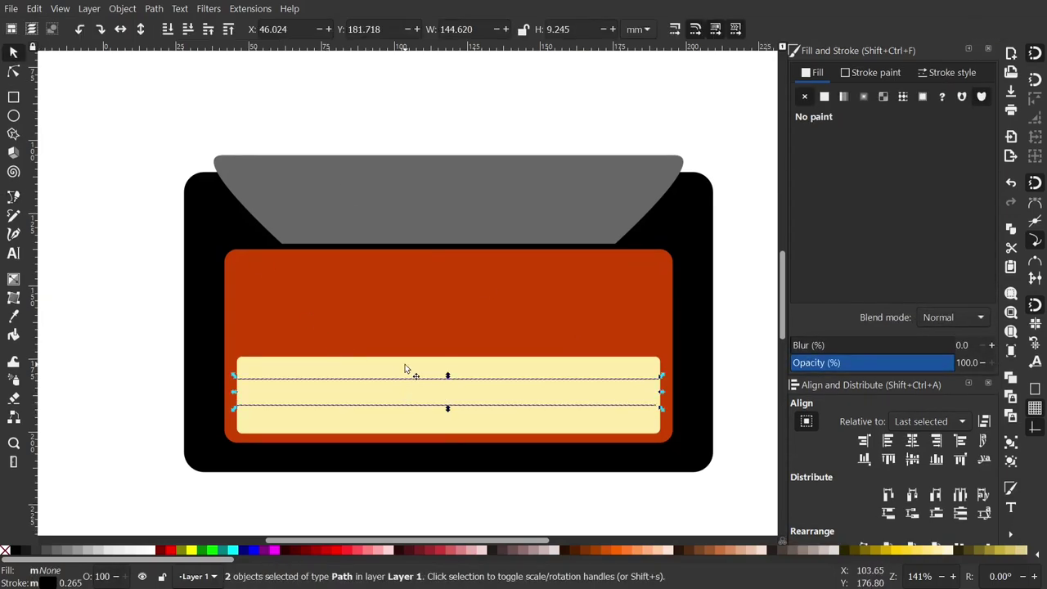
pyautogui.moveTo(664, 436); pyautogui.dragTo(637, 432)
pyautogui.moveTo(466, 363); pyautogui.dragTo(467, 377)
pyautogui.click(418, 99)
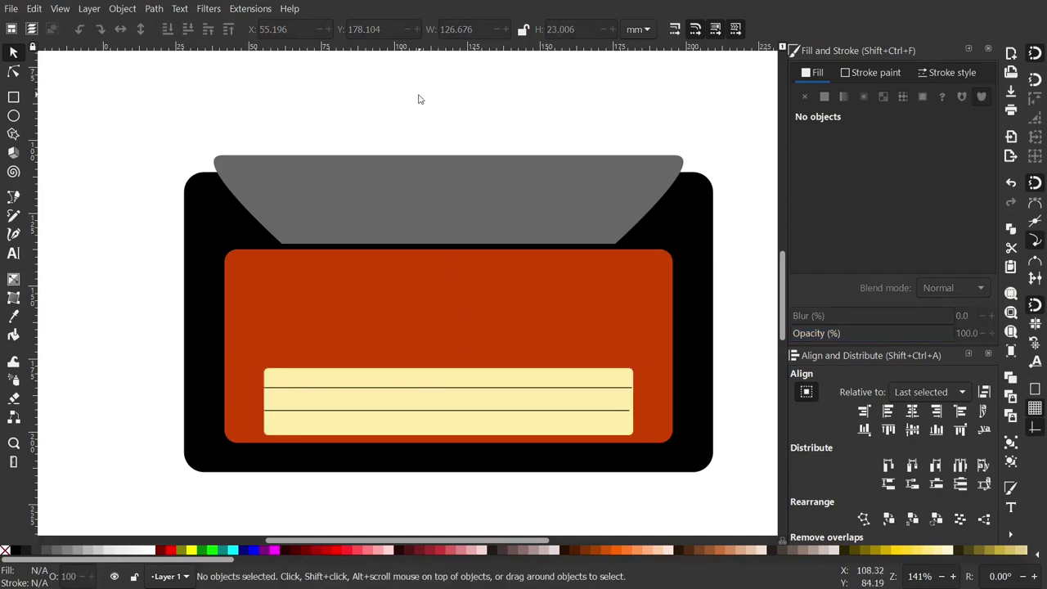
# Step: Add a pale-yellow rounded label in the panel's upper half, centred horizontally on the panel
pyautogui.click(14, 97)
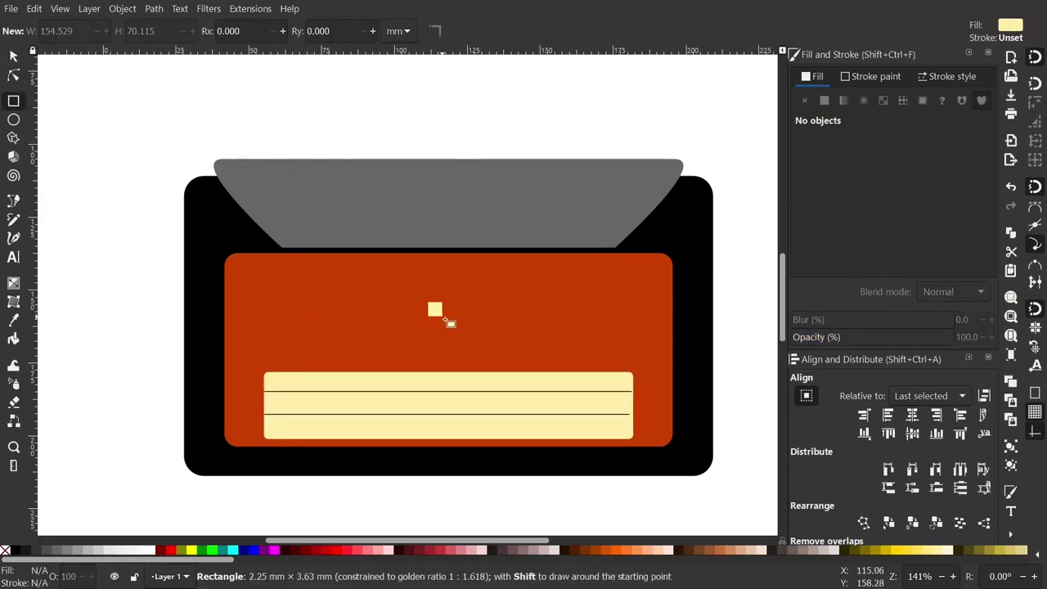
pyautogui.moveTo(448, 321)
pyautogui.mouseDown()
pyautogui.moveTo(590, 339)
pyautogui.moveTo(633, 360)
pyautogui.mouseUp()
pyautogui.press('s')
pyautogui.keyDown('shift'); pyautogui.click(626, 306); pyautogui.keyUp('shift')
pyautogui.click(912, 441)
pyautogui.press('Escape')
pyautogui.click(484, 327)
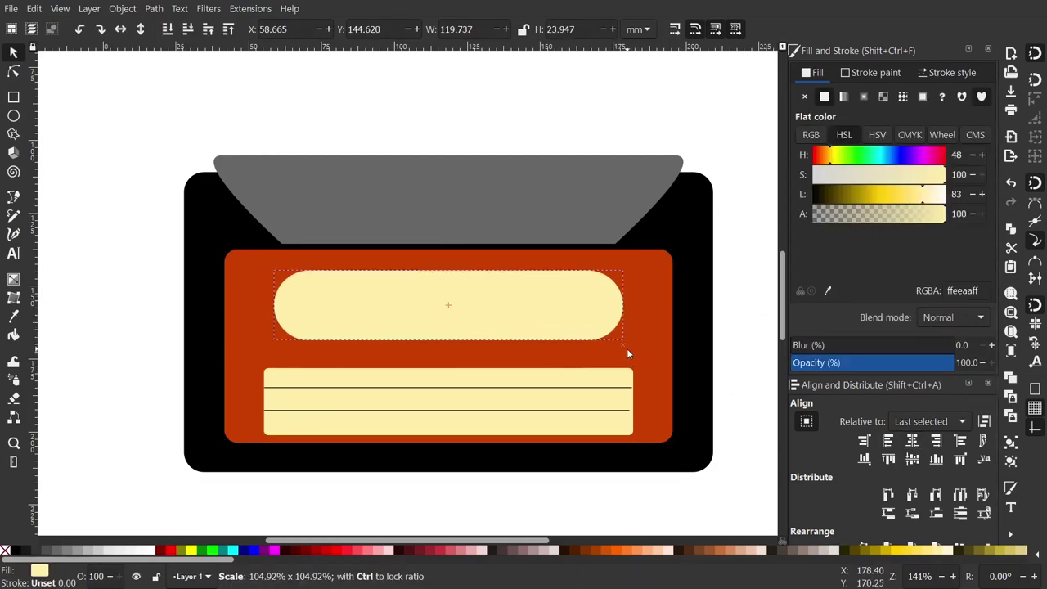
pyautogui.click(404, 99)
# Step: Draw a circle at the label's left end, enlarge it slightly and fill it red
pyautogui.press('e')
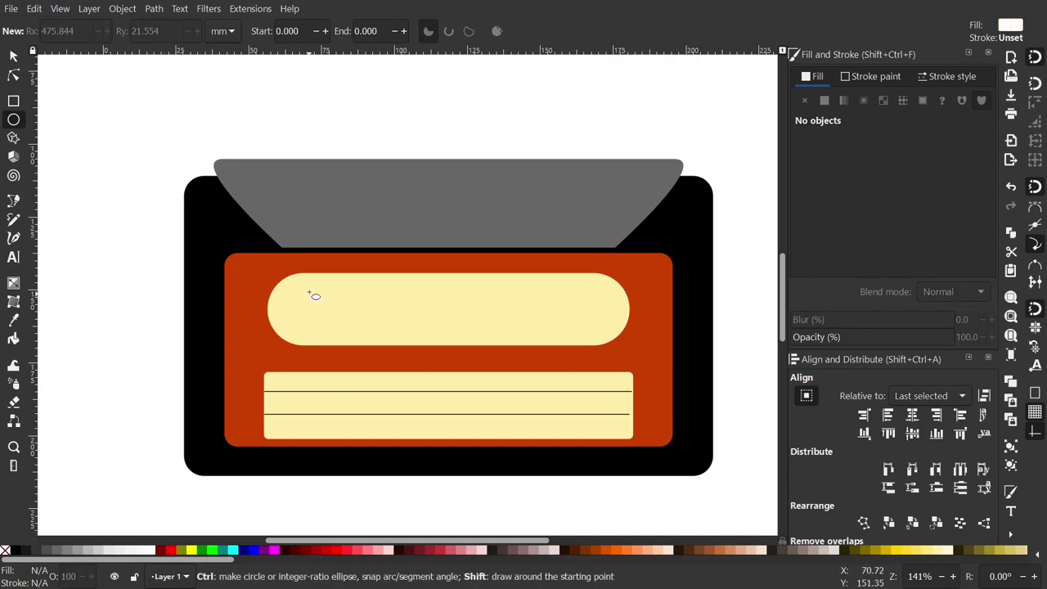
pyautogui.moveTo(309, 292)
pyautogui.mouseDown()
pyautogui.moveTo(320, 327)
pyautogui.moveTo(309, 309)
pyautogui.moveTo(348, 339)
pyautogui.moveTo(314, 313)
pyautogui.mouseUp()
pyautogui.press('s')
pyautogui.keyDown('ctrl'); pyautogui.scroll(1, 302, 316); pyautogui.keyUp('ctrl')
pyautogui.keyDown('ctrl'); pyautogui.scroll(1, 303, 316); pyautogui.keyUp('ctrl')
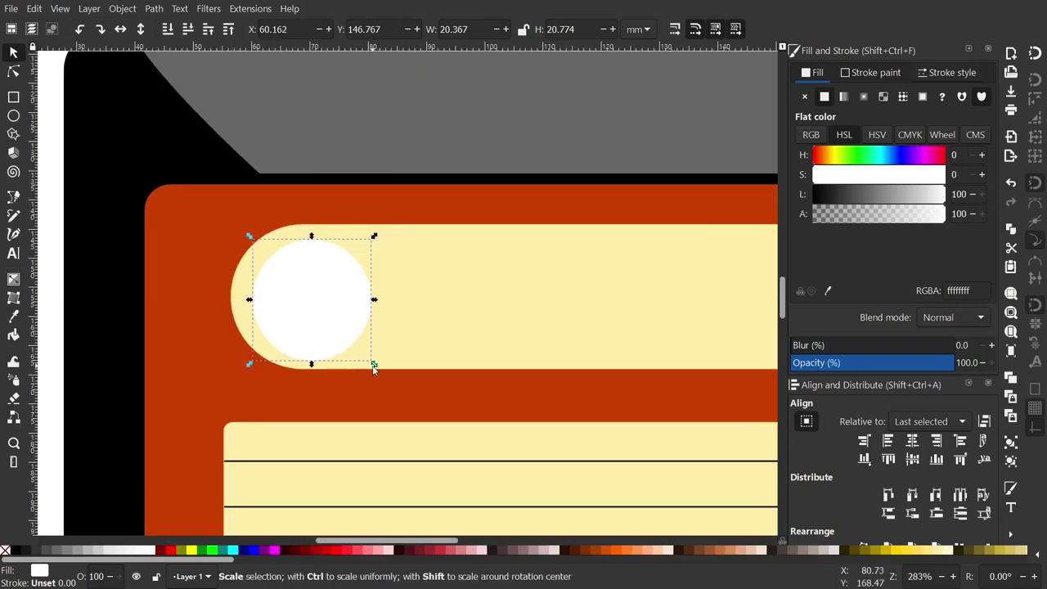
pyautogui.moveTo(374, 364); pyautogui.dragTo(371, 365)
pyautogui.click(18, 554)
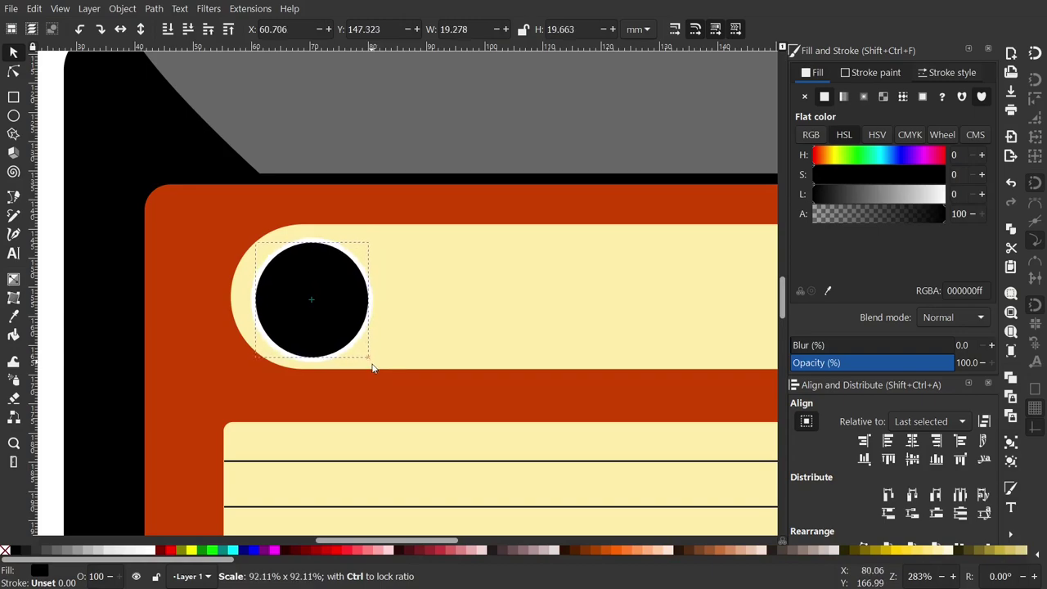
pyautogui.click(171, 551)
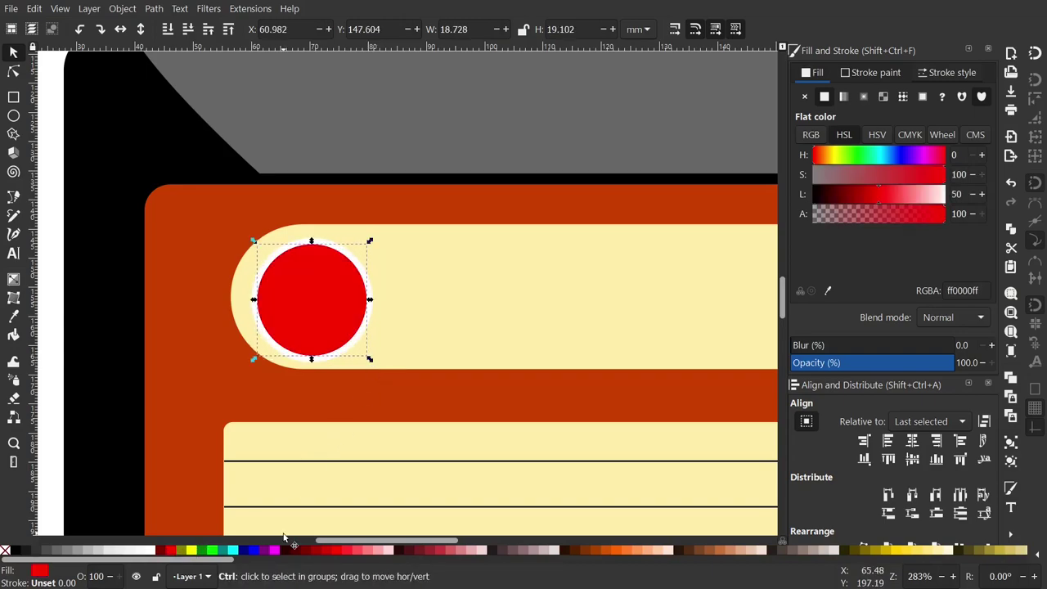
# Step: Cut a smaller duplicate out of the circle with Path > Difference, making a black ring
pyautogui.hotkey('ctrl', 'd')
pyautogui.click(211, 550)
pyautogui.moveTo(367, 360); pyautogui.dragTo(360, 351)
pyautogui.scroll(-1, 467, 280)
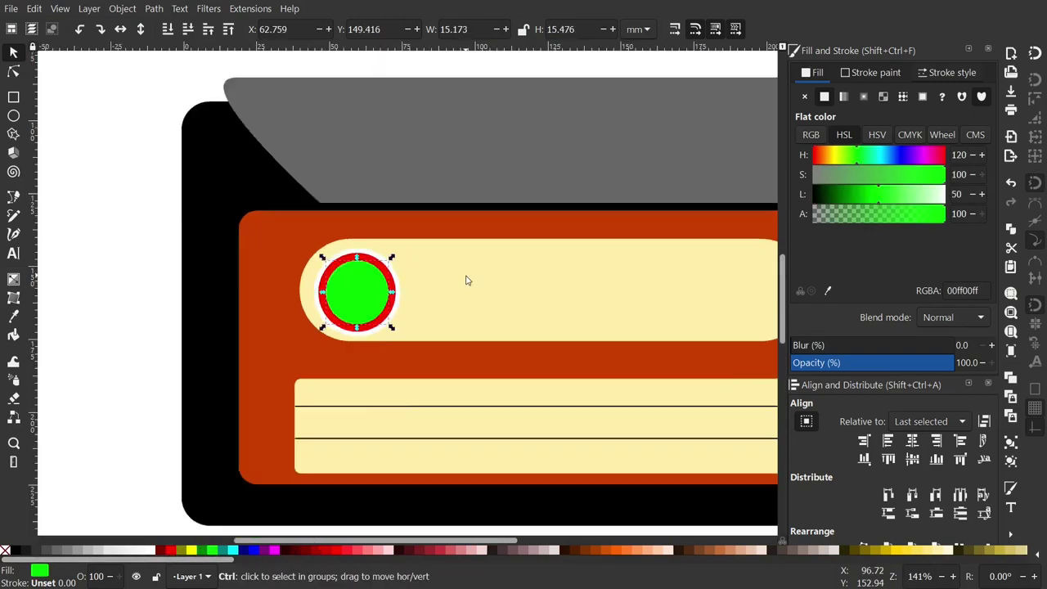
pyautogui.keyDown('shift'); pyautogui.click(393, 293); pyautogui.keyUp('shift')
pyautogui.click(154, 8)
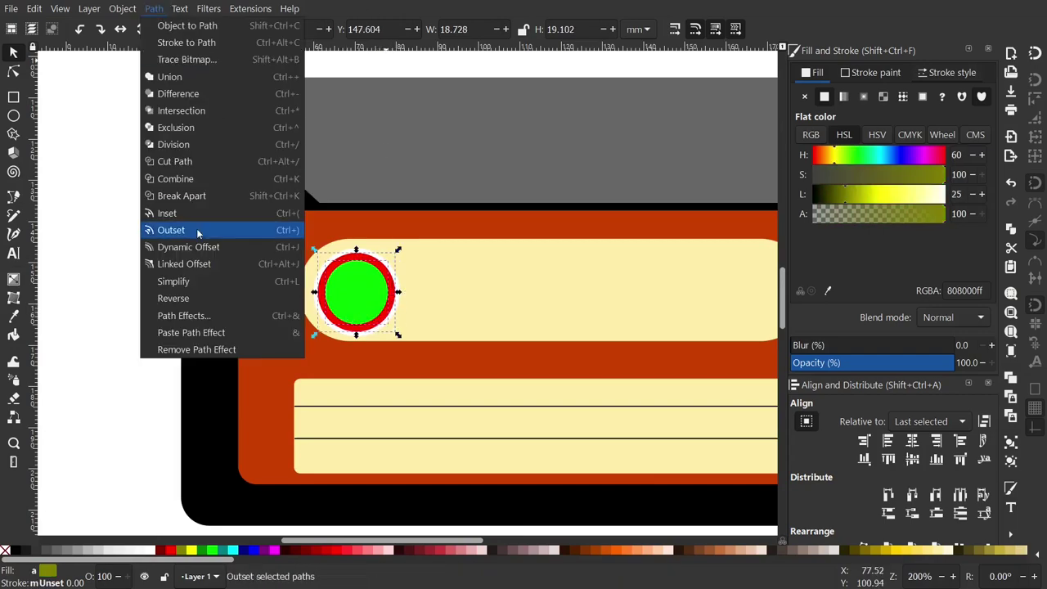
pyautogui.click(176, 92)
pyautogui.click(18, 551)
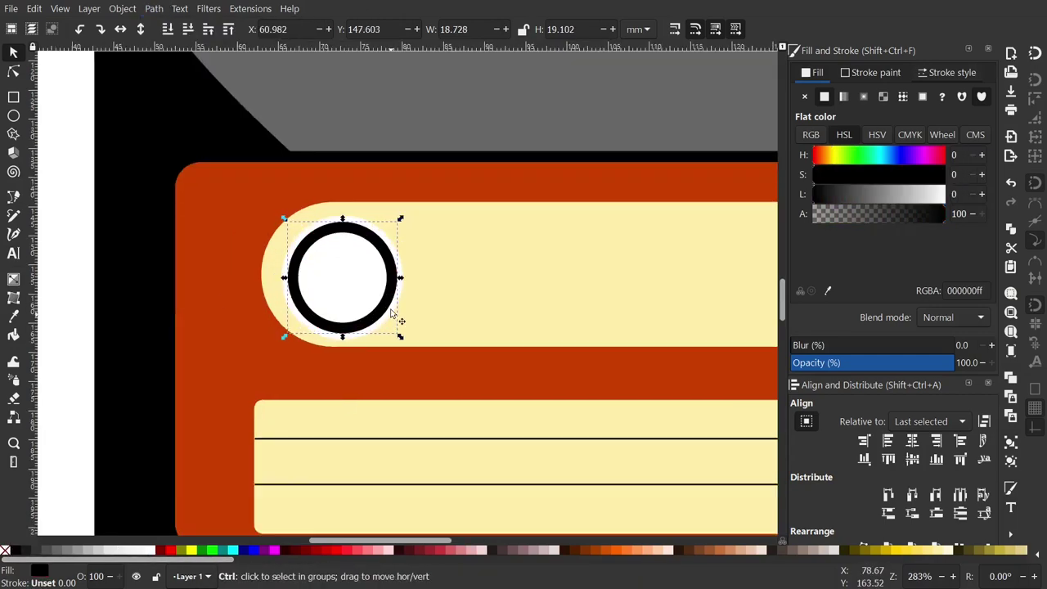
pyautogui.press('+')
pyautogui.press('+')
# Step: Draw a thin tall black bar beside the ring and copy the ring
pyautogui.click(13, 98)
pyautogui.moveTo(477, 194); pyautogui.dragTo(496, 355)
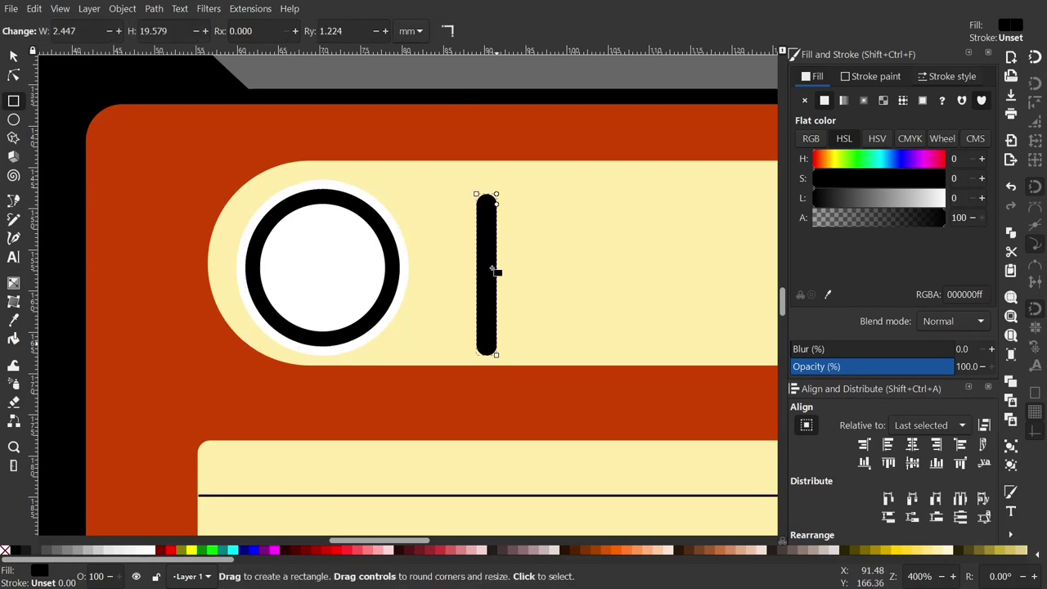
pyautogui.press('s')
pyautogui.rightClick(343, 196)
pyautogui.click(381, 255)
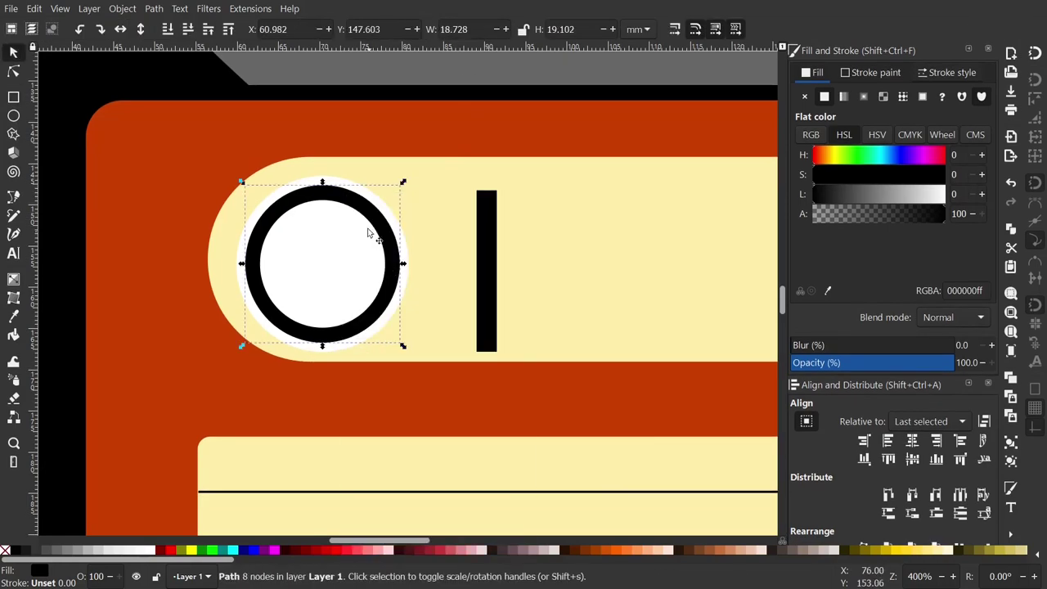
pyautogui.rightClick(355, 196)
pyautogui.click(380, 255)
pyautogui.click(491, 216)
pyautogui.click(34, 8)
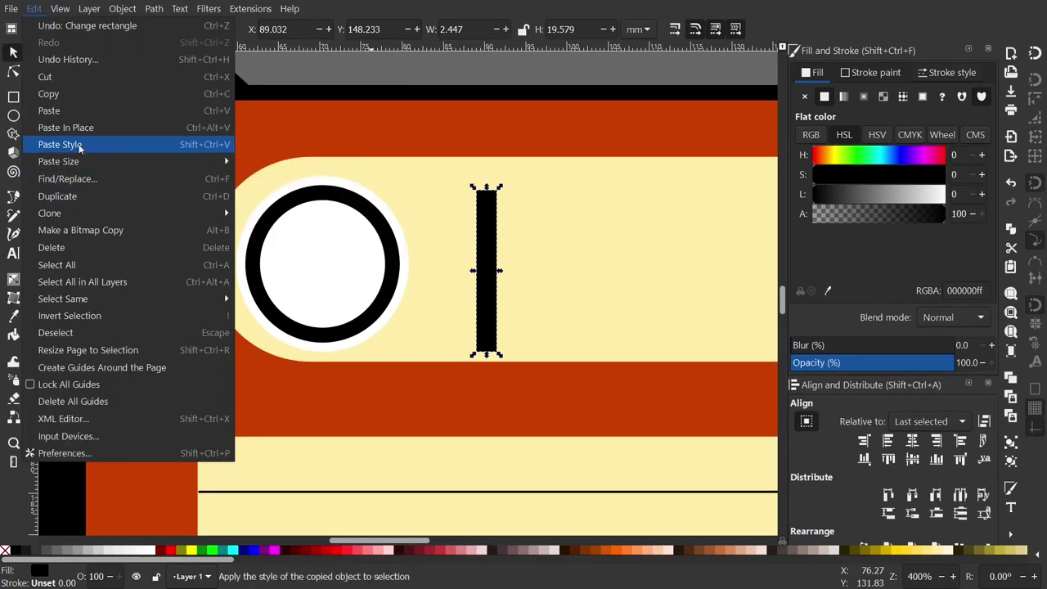
# Step: Paste the ring's height onto the bar, centre it on the ring and shorten it to fit inside
pyautogui.click(278, 195)
pyautogui.keyDown('shift'); pyautogui.click(376, 310); pyautogui.keyUp('shift')
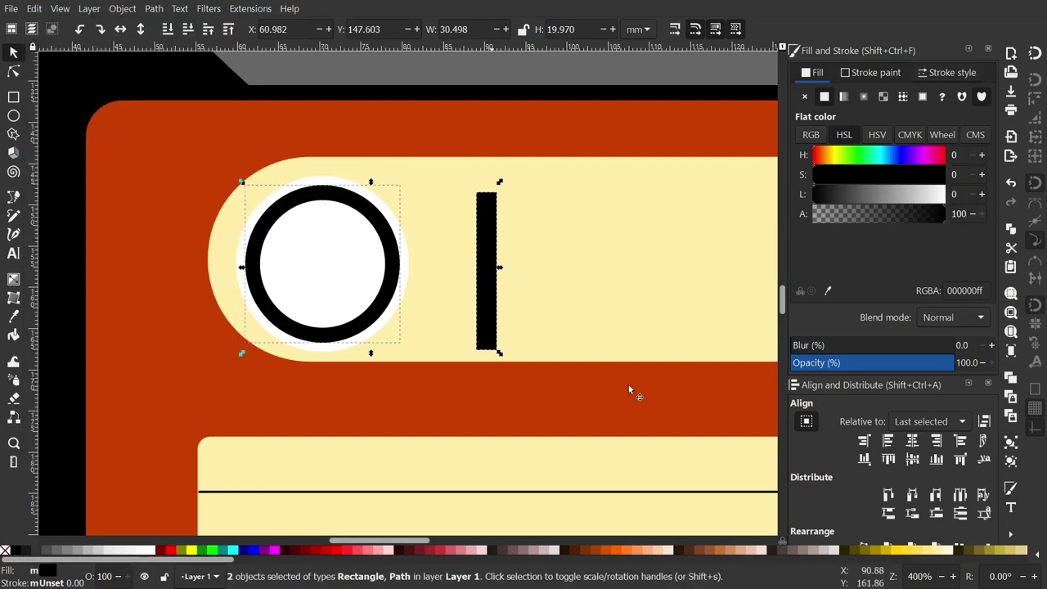
pyautogui.click(912, 441)
pyautogui.click(425, 274)
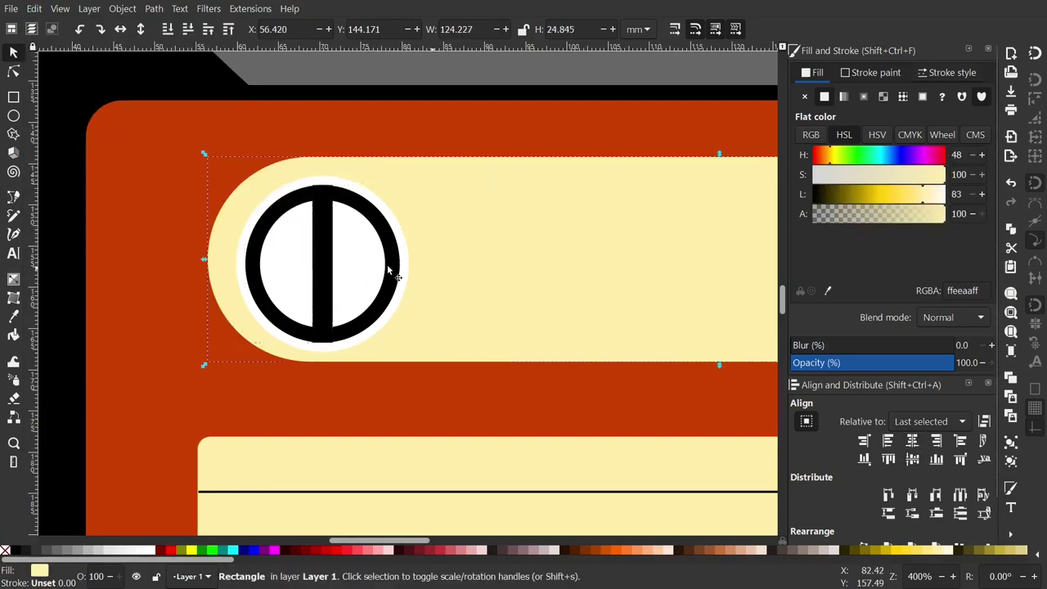
pyautogui.click(326, 260)
pyautogui.moveTo(334, 263); pyautogui.dragTo(333, 263)
pyautogui.moveTo(324, 347); pyautogui.dragTo(324, 342)
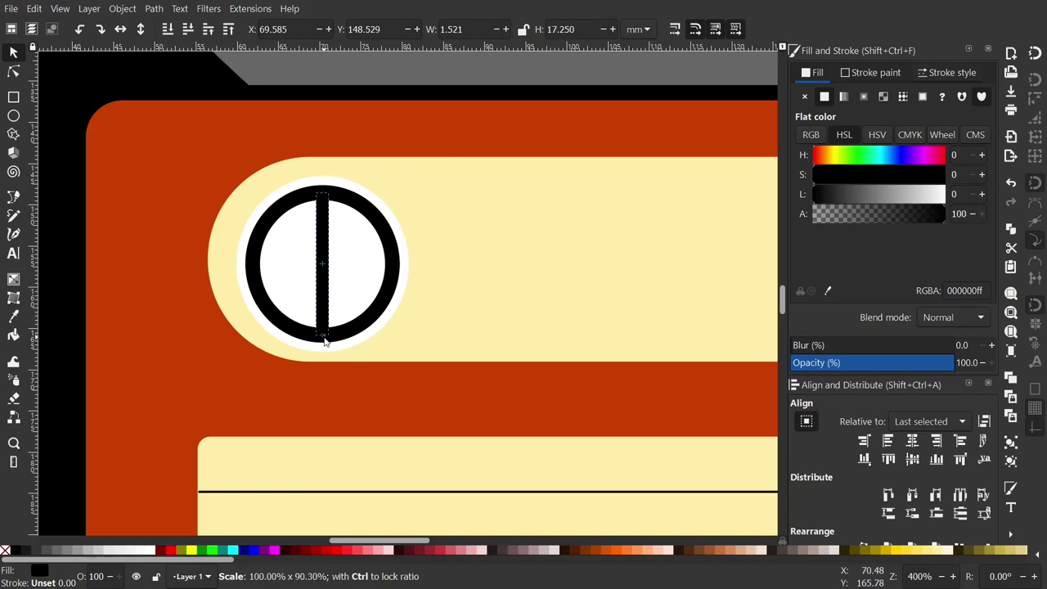
# Step: Rotate the bar while stamping copies to form crossing spokes through the ring's centre
pyautogui.keyDown('ctrl'); pyautogui.scroll(1, 390, 266); pyautogui.keyUp('ctrl')
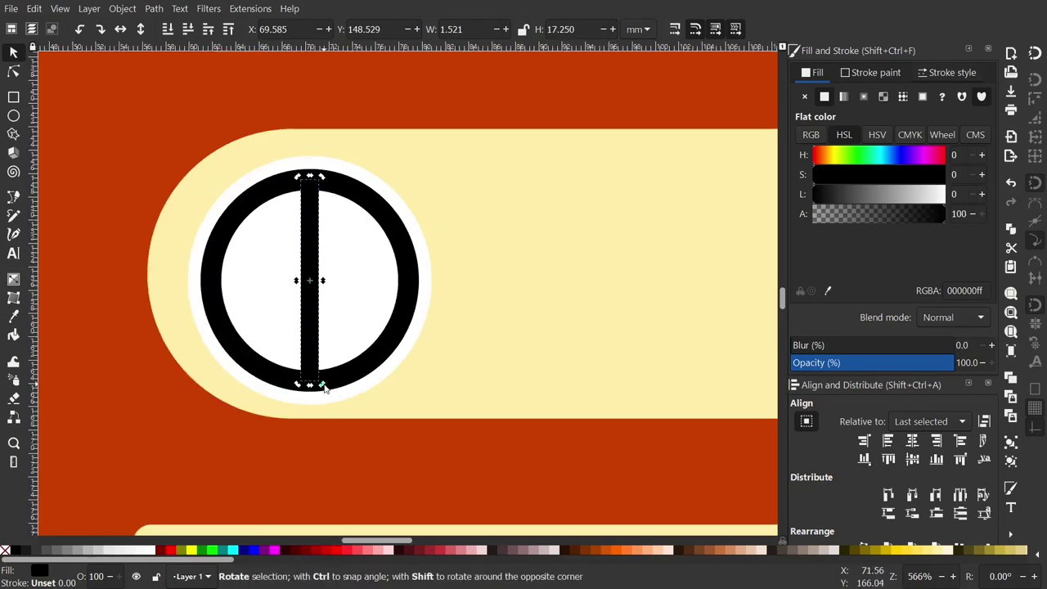
pyautogui.press('space')
pyautogui.moveTo(328, 390)
pyautogui.mouseDown()
pyautogui.moveTo(420, 303)
pyautogui.moveTo(366, 225)
pyautogui.mouseUp()
pyautogui.press('space')
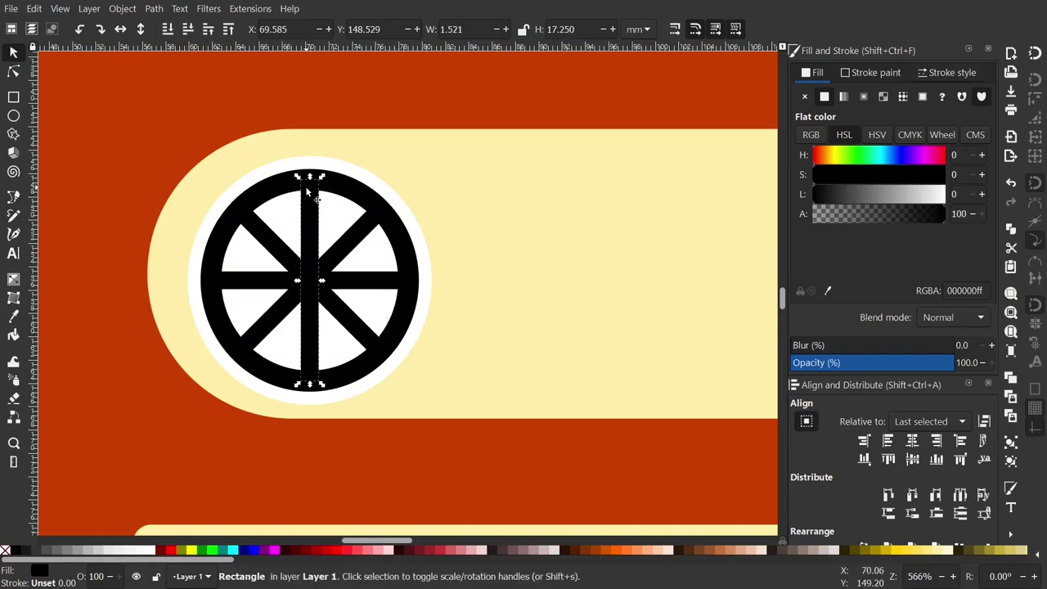
pyautogui.keyDown('shift'); pyautogui.click(237, 258); pyautogui.keyUp('shift')
# Step: Union the spokes, then subtract a shrunken disc copy to leave short teeth inside the ring
pyautogui.click(153, 8)
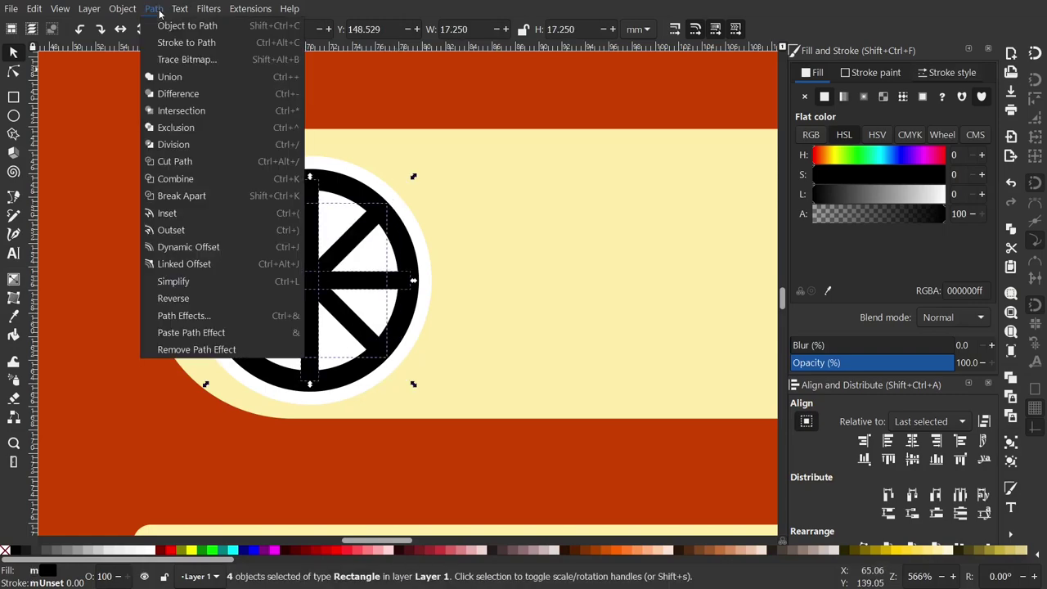
pyautogui.click(179, 75)
pyautogui.click(426, 267)
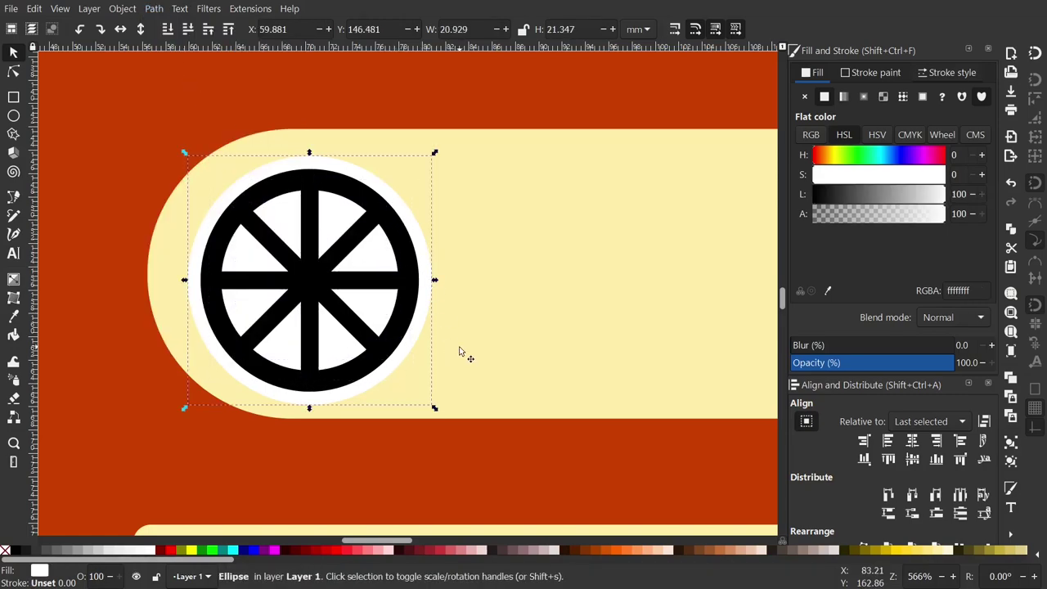
pyautogui.hotkey('ctrl', 'd')
pyautogui.click(167, 550)
pyautogui.moveTo(434, 407)
pyautogui.mouseDown()
pyautogui.moveTo(379, 370)
pyautogui.moveTo(390, 369)
pyautogui.mouseUp()
pyautogui.keyDown('shift'); pyautogui.click(381, 355); pyautogui.keyUp('shift')
pyautogui.click(154, 8)
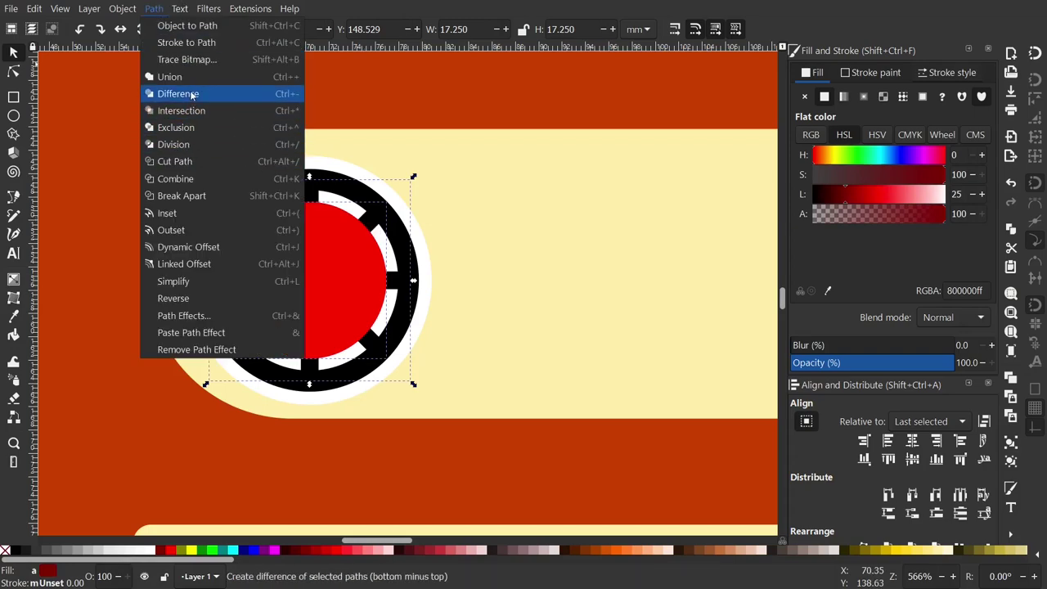
pyautogui.click(192, 94)
# Step: Group the ring with its white disc into a reel and place a duplicate at the label's right end
pyautogui.scroll(-1, 298, 311)
pyautogui.scroll(1, 303, 299)
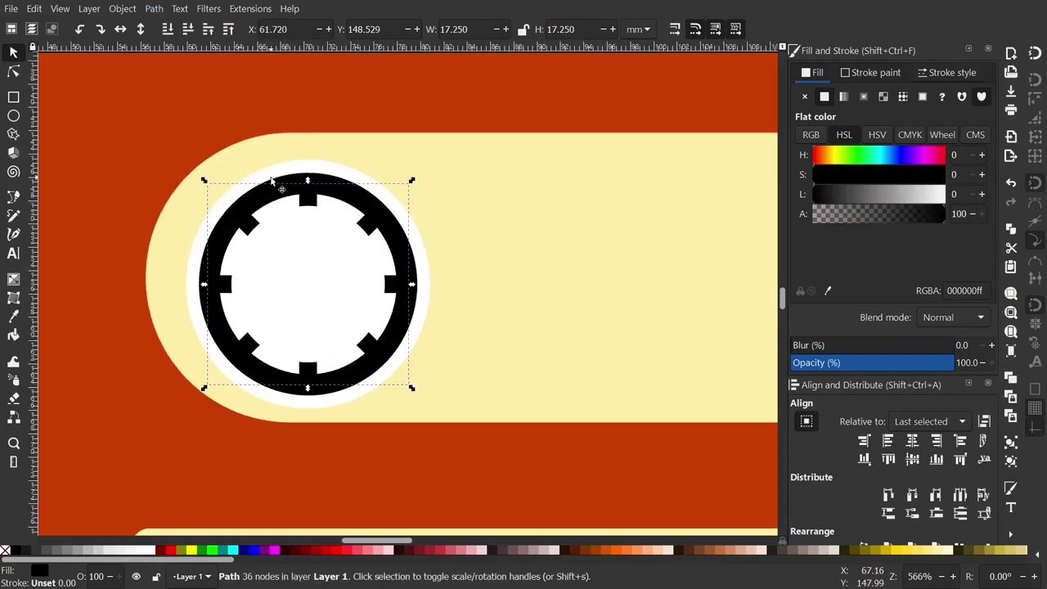
pyautogui.keyDown('shift'); pyautogui.click(273, 179); pyautogui.keyUp('shift')
pyautogui.hotkey('ctrl', 'g')
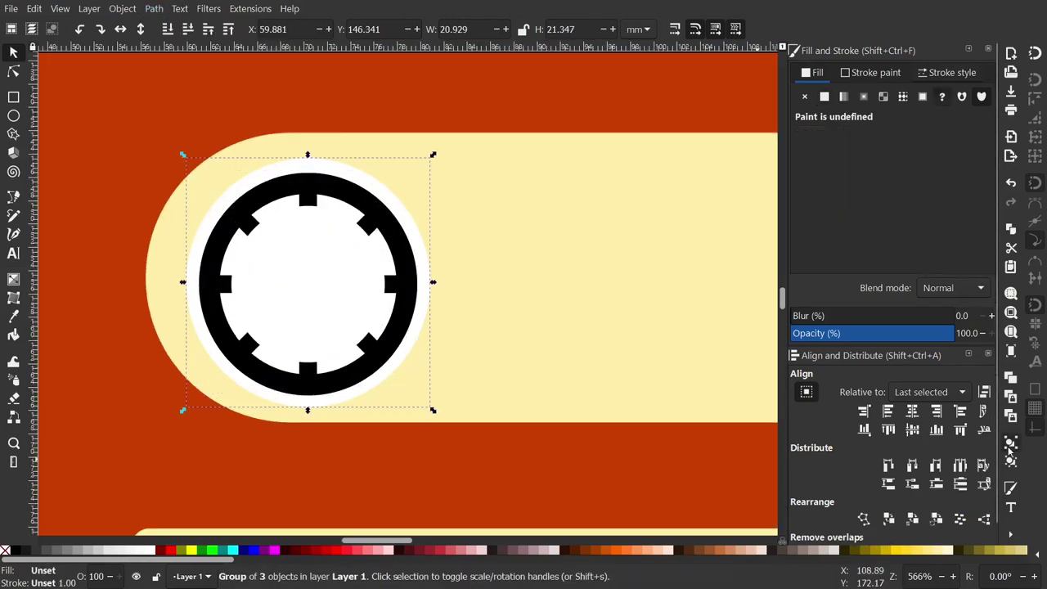
pyautogui.scroll(-1, 588, 346)
pyautogui.scroll(-1, 587, 347)
pyautogui.scroll(-3, 587, 347)
pyautogui.hotkey('ctrl', 'd')
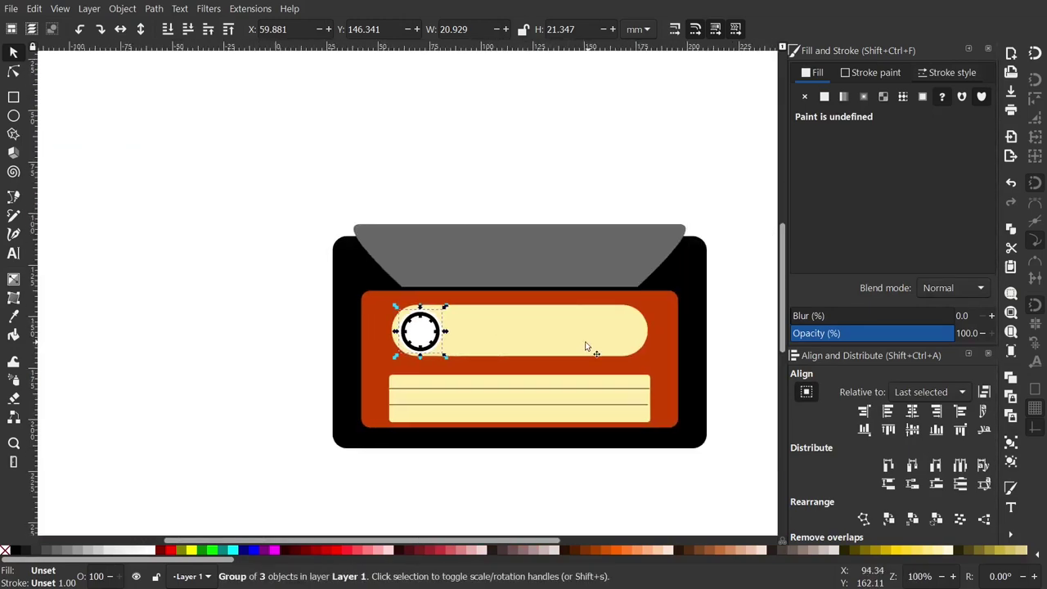
pyautogui.moveTo(421, 340)
pyautogui.mouseDown()
pyautogui.moveTo(632, 362)
pyautogui.moveTo(623, 352)
pyautogui.mouseUp()
# Step: Fill the cream reel strip black, then nudge the strip down and the left reel left
pyautogui.press('Escape')
pyautogui.scroll(2, 543, 327)
pyautogui.click(512, 353)
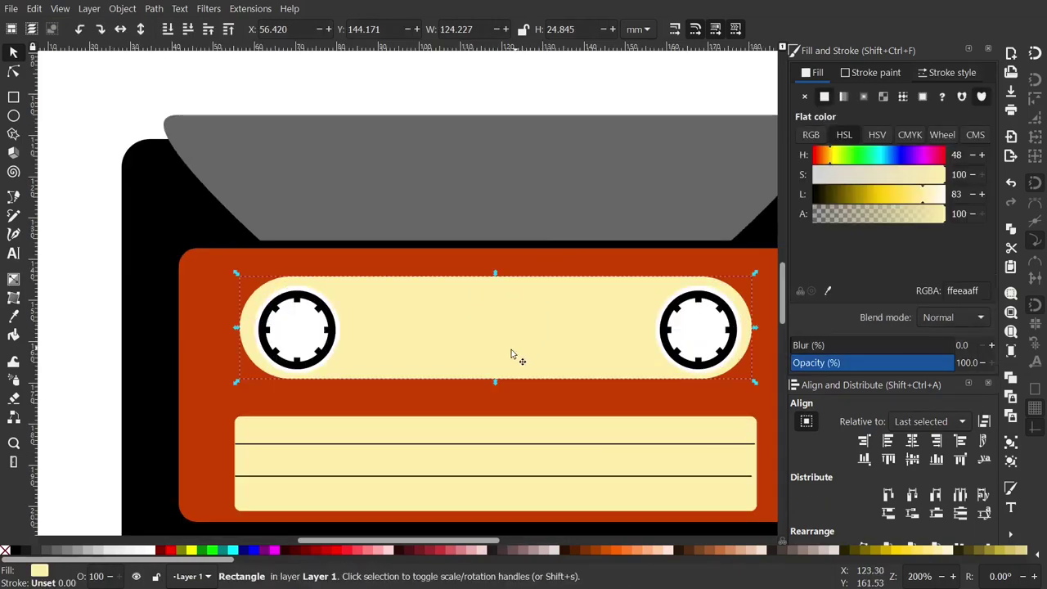
pyautogui.click(17, 550)
pyautogui.moveTo(501, 323); pyautogui.dragTo(507, 334)
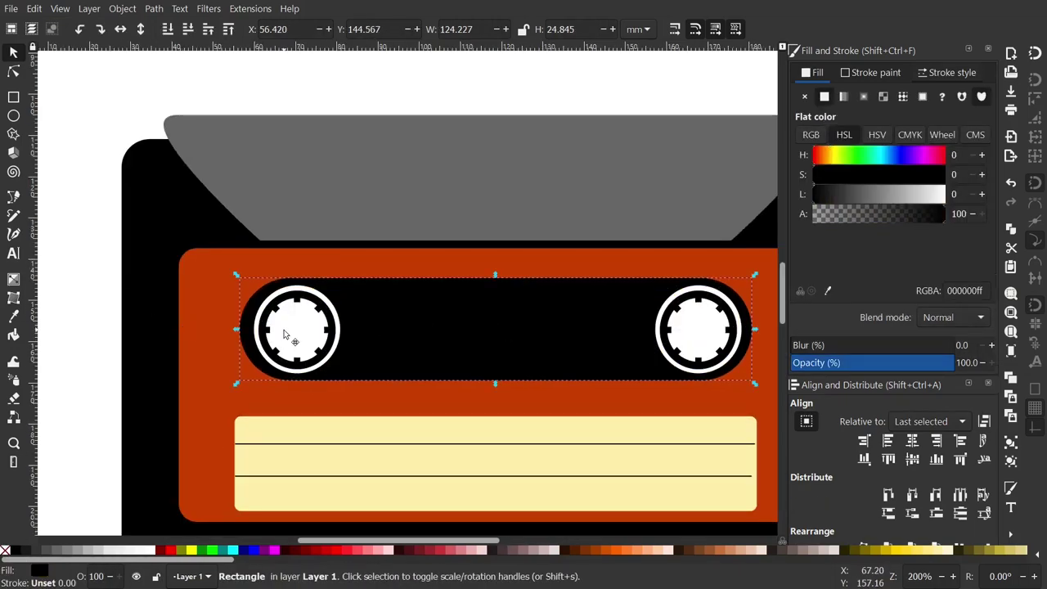
pyautogui.moveTo(299, 337); pyautogui.dragTo(292, 337)
pyautogui.click(385, 86)
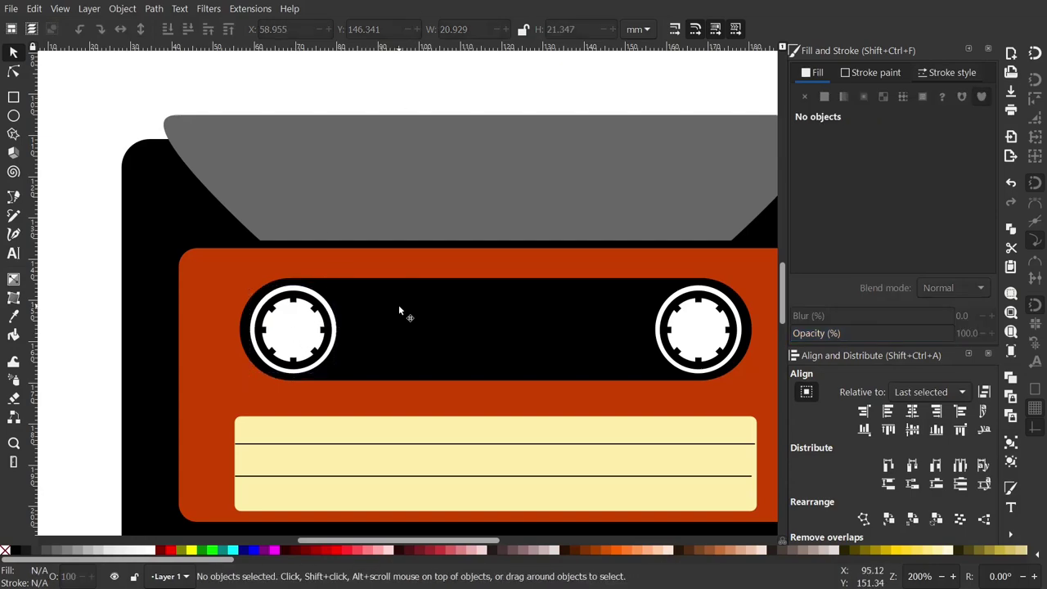
pyautogui.keyDown('ctrl'); pyautogui.scroll(-1, 402, 304); pyautogui.keyUp('ctrl')
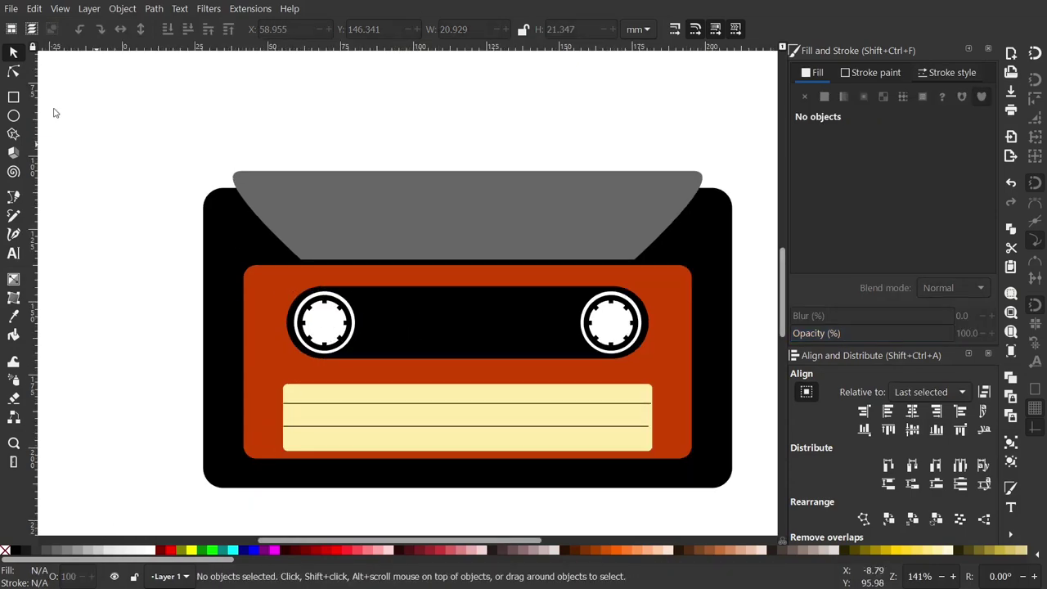
# Step: Narrow the black tape window between the reels and fill it light grey
pyautogui.click(476, 324)
pyautogui.moveTo(652, 325); pyautogui.dragTo(571, 335)
pyautogui.click(89, 551)
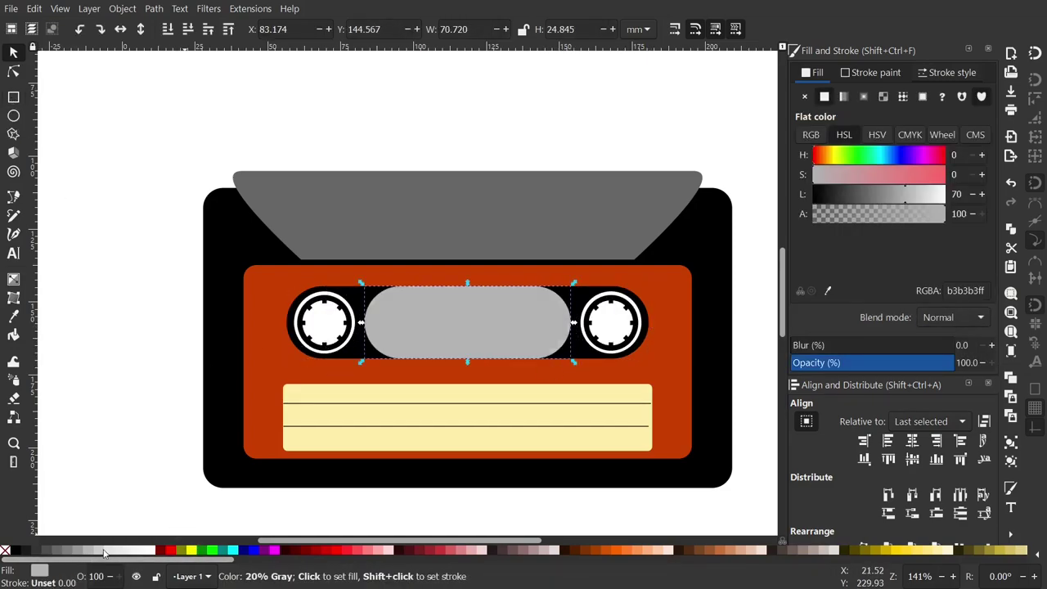
pyautogui.click(104, 552)
# Step: Draw a dark circle and enlarge it over the left reel
pyautogui.click(112, 552)
pyautogui.press('e')
pyautogui.moveTo(145, 187)
pyautogui.mouseDown()
pyautogui.moveTo(215, 293)
pyautogui.moveTo(250, 311)
pyautogui.mouseUp()
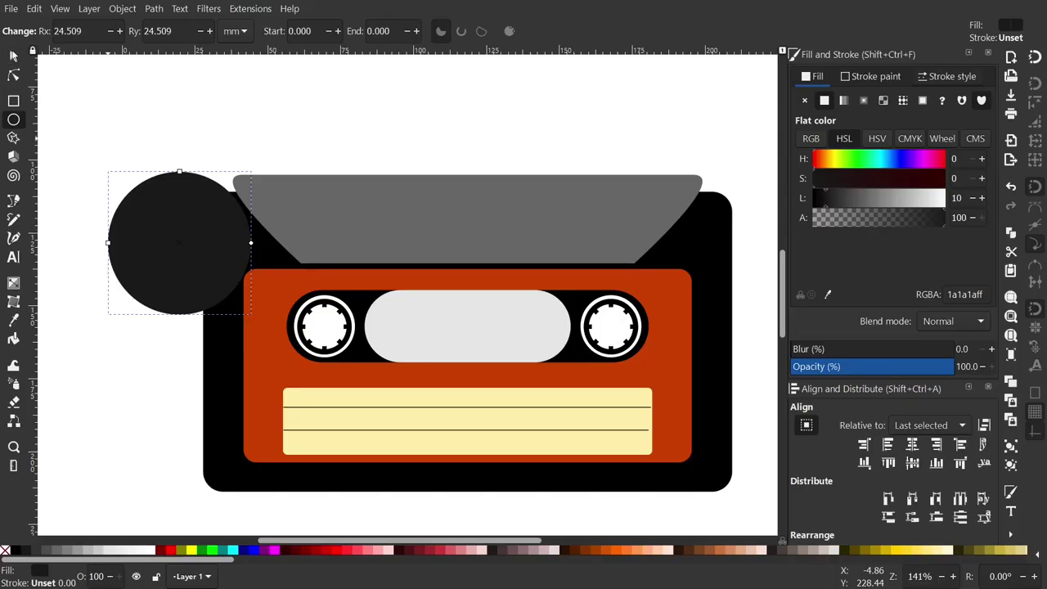
pyautogui.moveTo(193, 215)
pyautogui.mouseDown()
pyautogui.moveTo(396, 327)
pyautogui.moveTo(364, 291)
pyautogui.mouseUp()
pyautogui.moveTo(422, 397); pyautogui.dragTo(436, 403)
pyautogui.moveTo(383, 326); pyautogui.dragTo(680, 337)
# Step: Duplicate the circle over the right reel and union both circles into one shape
pyautogui.hotkey('ctrl', 'd')
pyautogui.moveTo(701, 414); pyautogui.dragTo(694, 397)
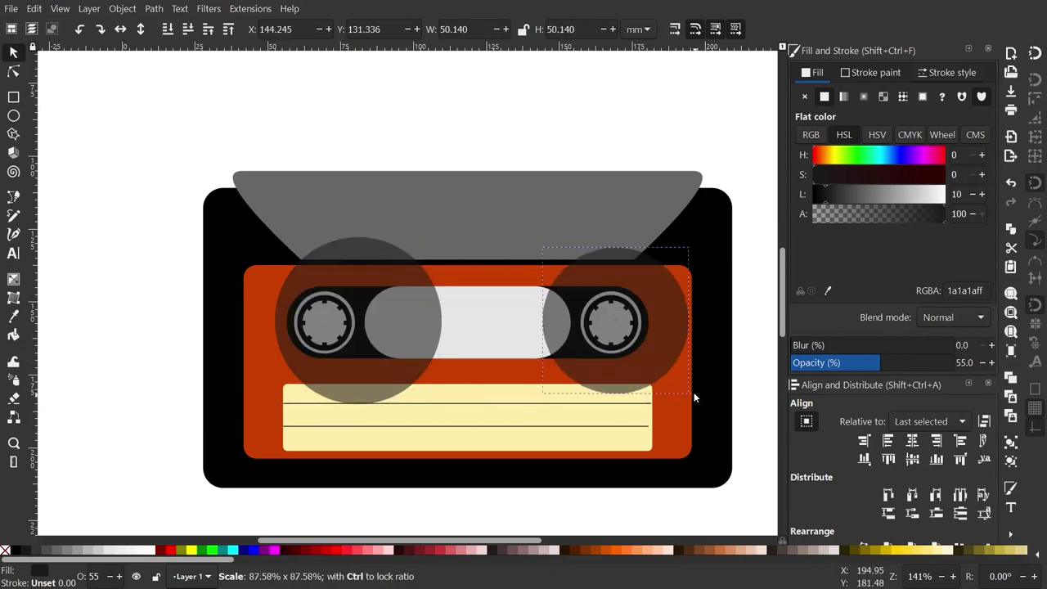
pyautogui.moveTo(626, 347); pyautogui.dragTo(611, 367)
pyautogui.keyDown('shift'); pyautogui.click(351, 262); pyautogui.keyUp('shift')
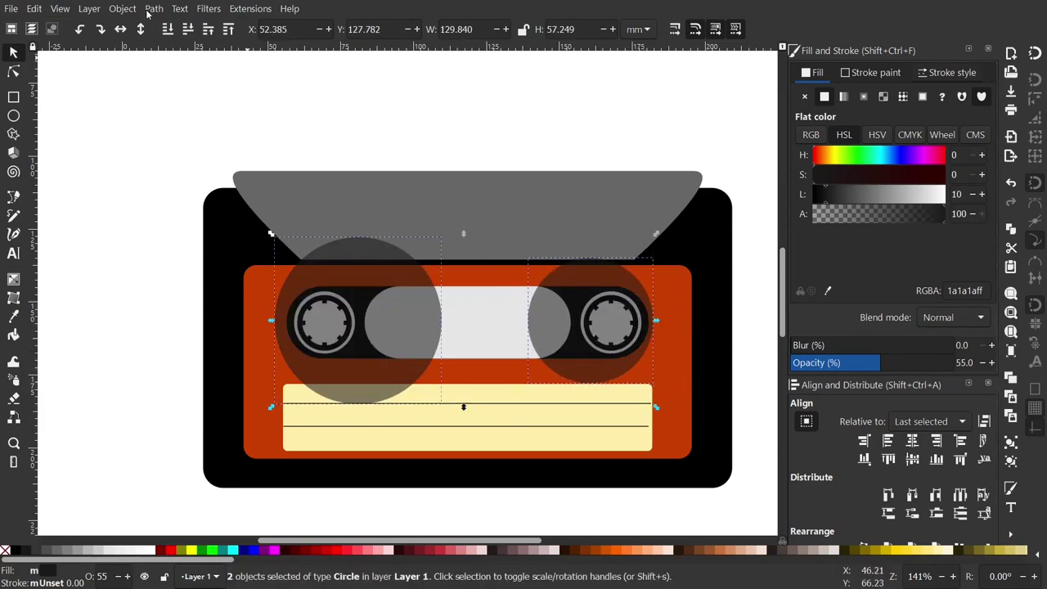
pyautogui.click(148, 14)
pyautogui.click(163, 76)
# Step: Raise the tape window and clip the merged circles to it, making them fully opaque
pyautogui.click(499, 307)
pyautogui.press('Home')
pyautogui.keyDown('shift'); pyautogui.click(589, 279); pyautogui.keyUp('shift')
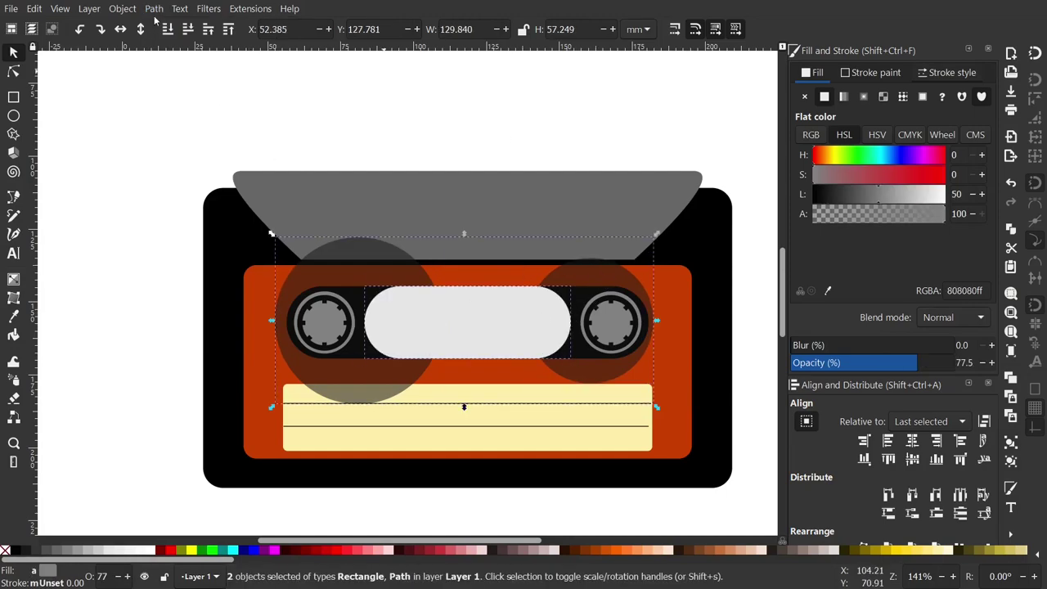
pyautogui.click(153, 17)
pyautogui.click(180, 115)
pyautogui.click(950, 362)
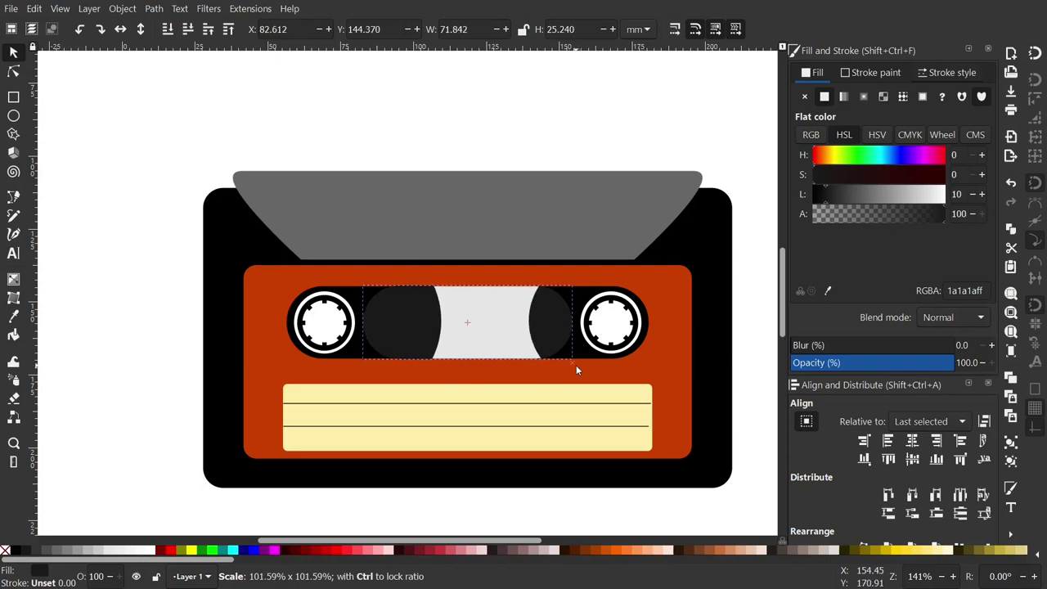
pyautogui.scroll(2, 507, 313)
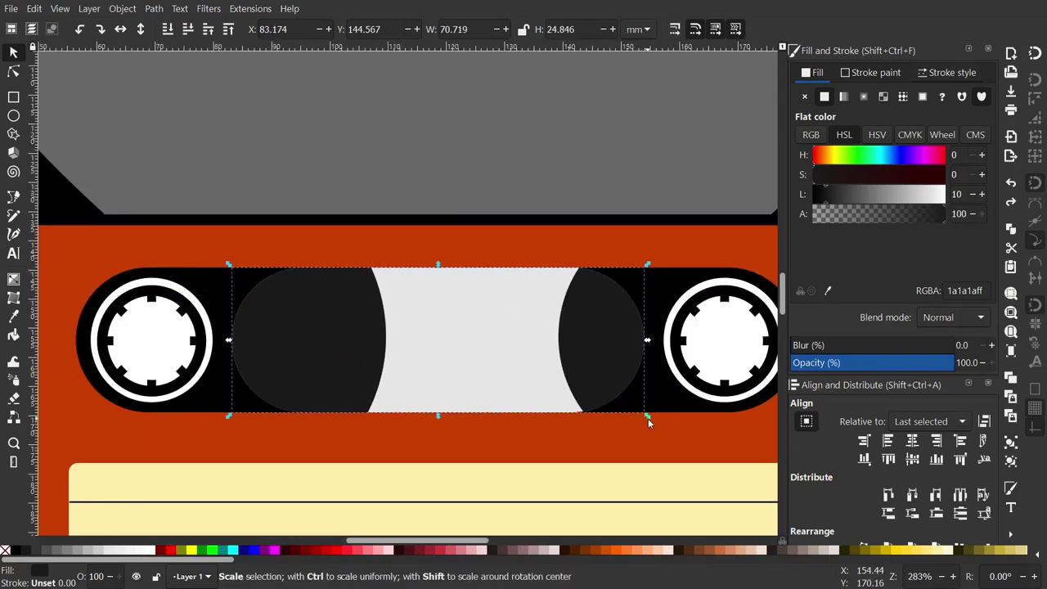
# Step: Try several grey fills on the window side shapes, settling on mid grey
pyautogui.click(478, 247)
pyautogui.click(342, 354)
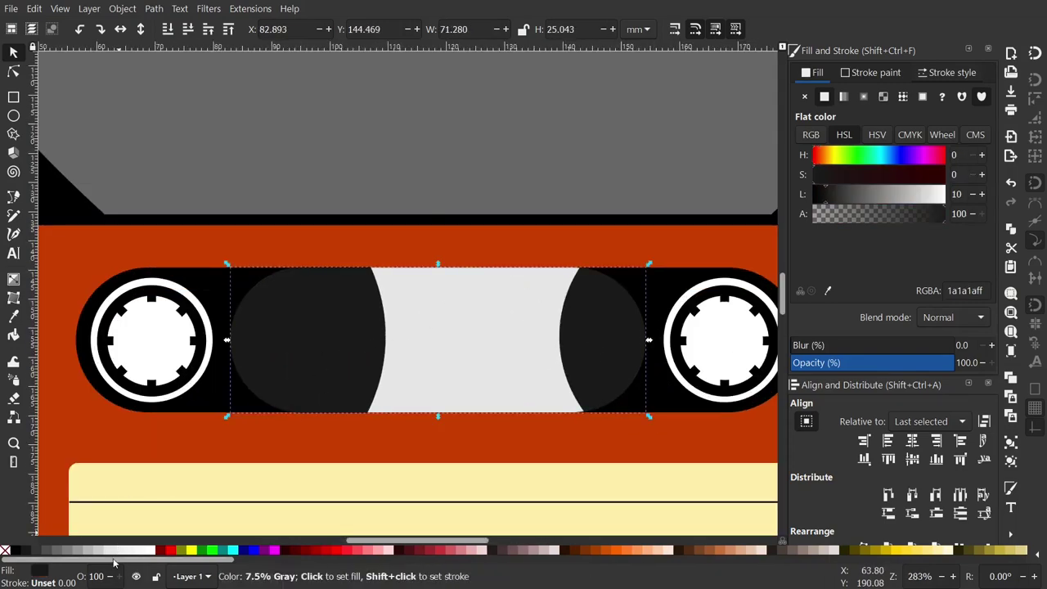
pyautogui.click(70, 553)
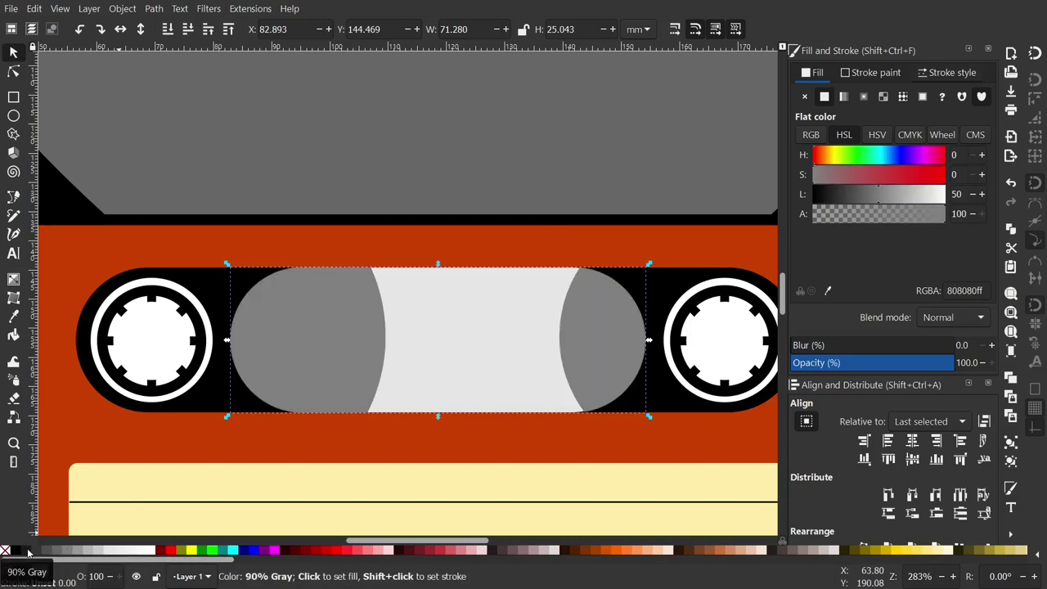
pyautogui.click(16, 550)
pyautogui.click(105, 552)
pyautogui.click(71, 553)
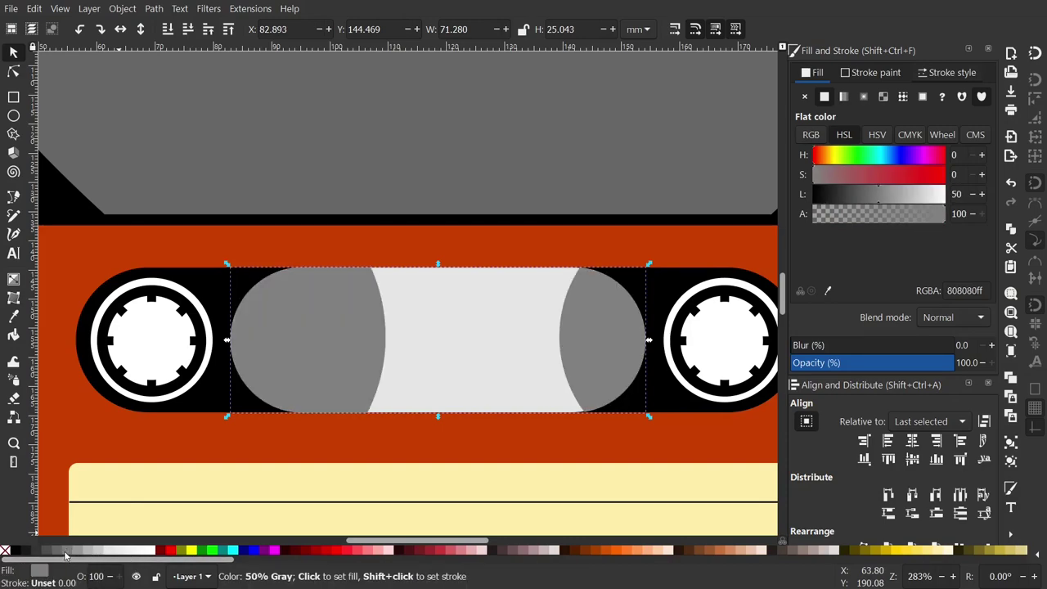
# Step: Make the window centre white and the side shapes 80% grey, then view at 100%
pyautogui.click(492, 349)
pyautogui.click(144, 550)
pyautogui.click(303, 346)
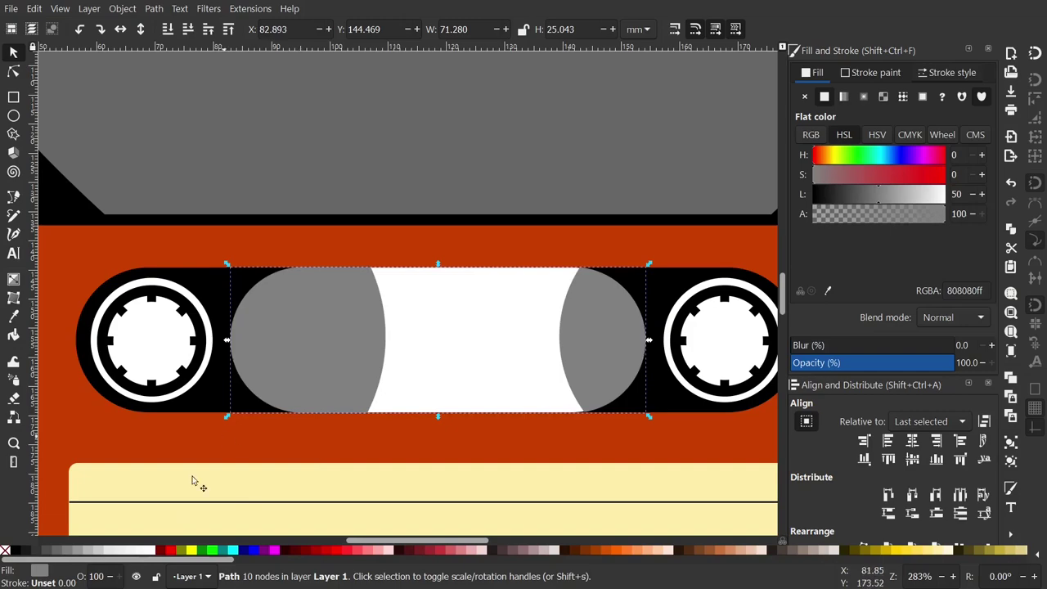
pyautogui.click(39, 553)
pyautogui.keyDown('ctrl'); pyautogui.scroll(-3, 476, 300); pyautogui.keyUp('ctrl')
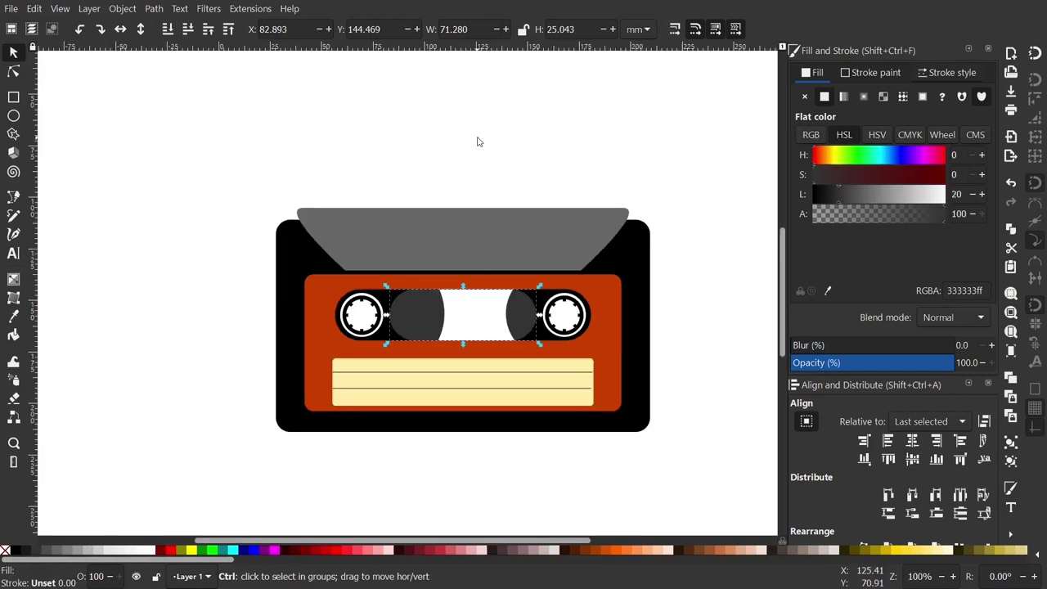
pyautogui.press('Escape')
# Step: Draw a light grey circle beside the cassette for a screw head
pyautogui.click(13, 117)
pyautogui.moveTo(129, 170); pyautogui.dragTo(172, 215)
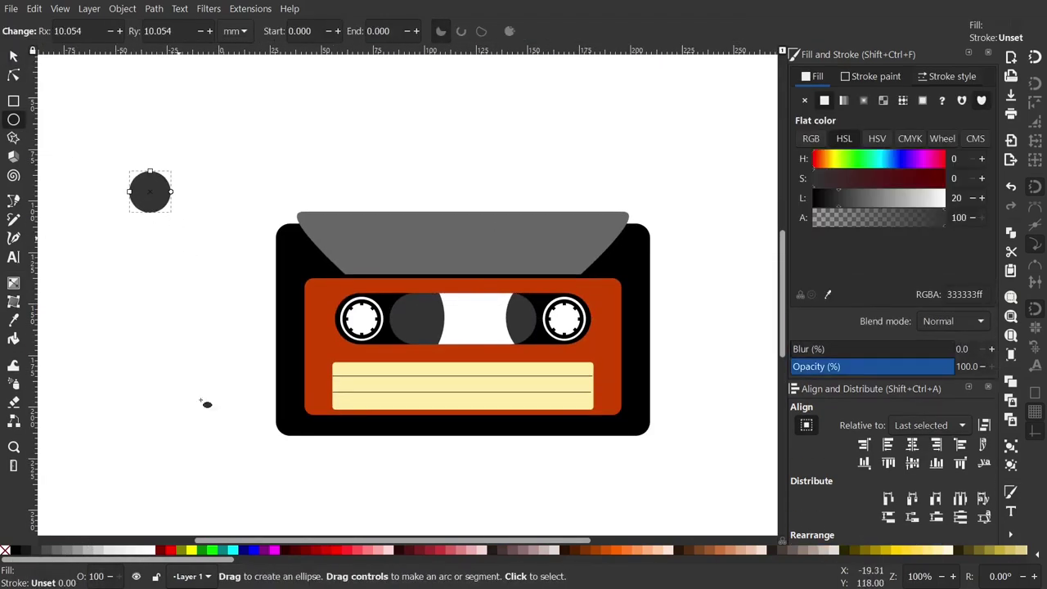
pyautogui.click(108, 550)
pyautogui.click(13, 55)
pyautogui.keyDown('ctrl'); pyautogui.scroll(2, 152, 195); pyautogui.keyUp('ctrl')
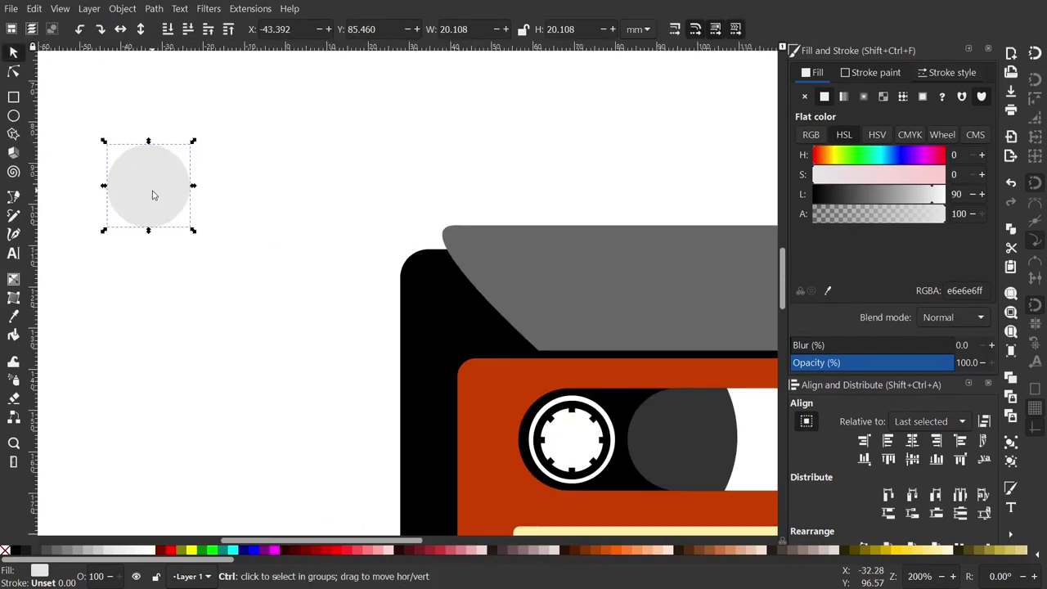
# Step: Add a black cross from two narrow ellipses, one rotated 90°
pyautogui.hotkey('ctrl', 'd')
pyautogui.click(17, 548)
pyautogui.keyDown('shift'); pyautogui.moveTo(193, 186); pyautogui.dragTo(162, 186); pyautogui.keyUp('shift')
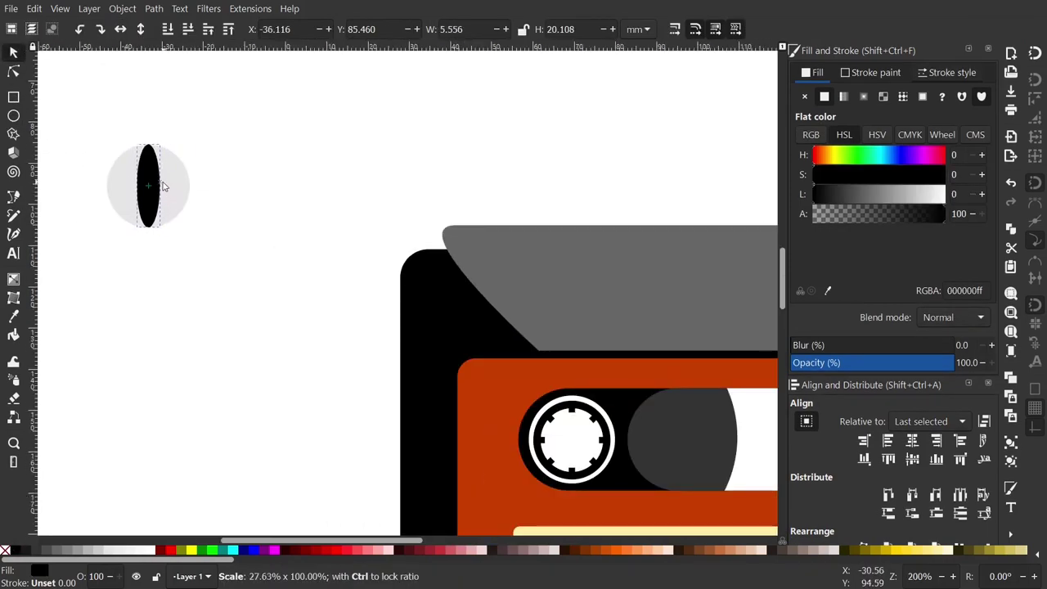
pyautogui.hotkey('ctrl', 'd')
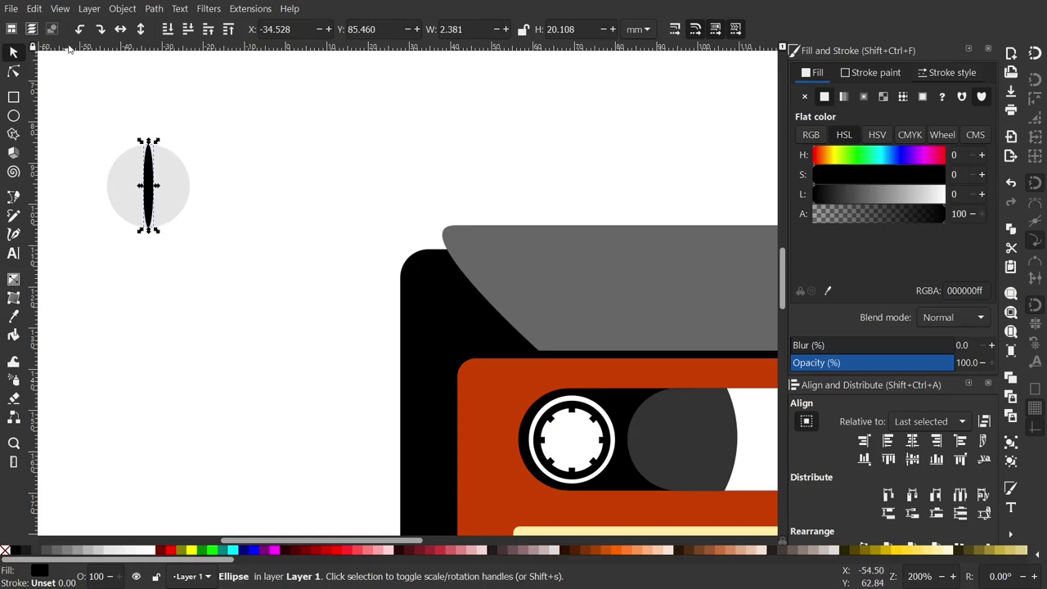
pyautogui.click(79, 28)
# Step: Shrink the circle and cross together onto the cassette's top-left corner
pyautogui.moveTo(68, 80); pyautogui.dragTo(276, 301)
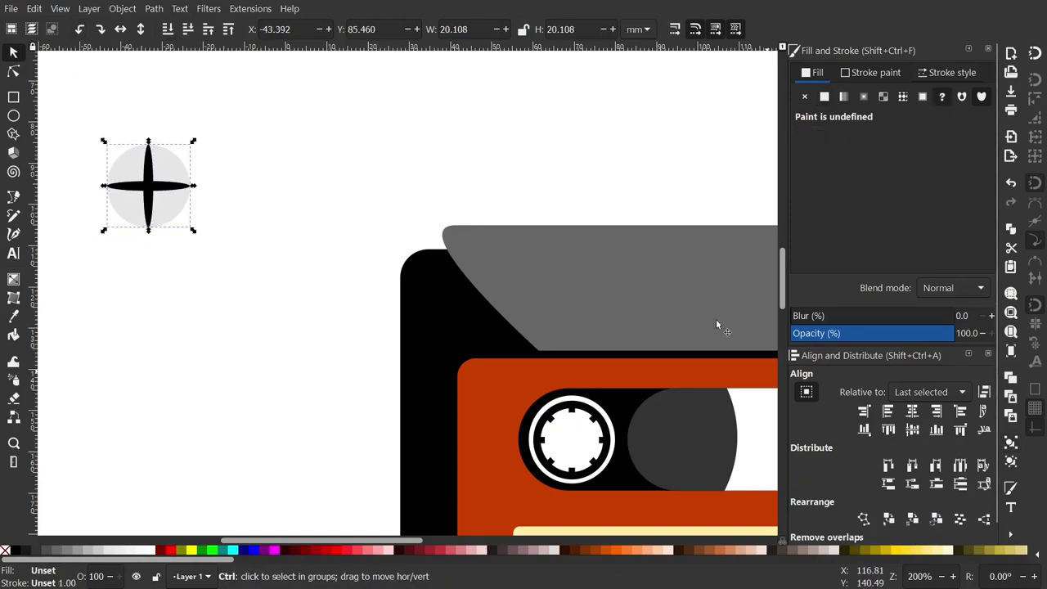
pyautogui.keyDown('ctrl'); pyautogui.scroll(-1, 717, 322); pyautogui.keyUp('ctrl')
pyautogui.hscroll(5, 608, 314)
pyautogui.hscroll(-2, 224, 156)
pyautogui.moveTo(61, 216)
pyautogui.mouseDown()
pyautogui.moveTo(274, 322)
pyautogui.moveTo(280, 340)
pyautogui.moveTo(247, 302)
pyautogui.mouseUp()
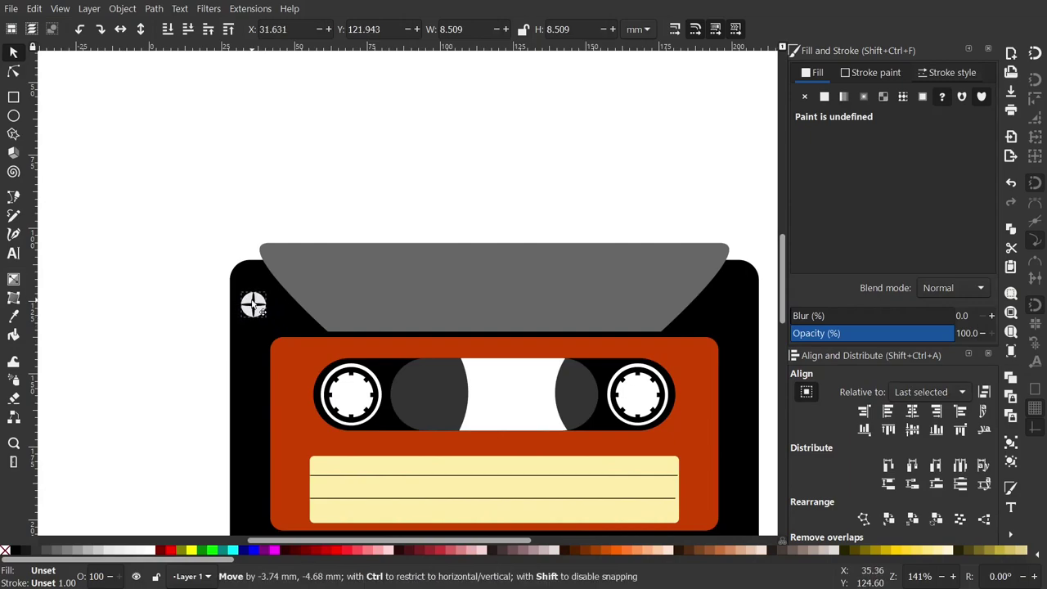
pyautogui.keyDown('ctrl'); pyautogui.scroll(-1, 252, 305); pyautogui.keyUp('ctrl')
# Step: Shrink the top-left screw slightly and place a copy at the bottom-left corner
pyautogui.hotkey('ctrl', 'd')
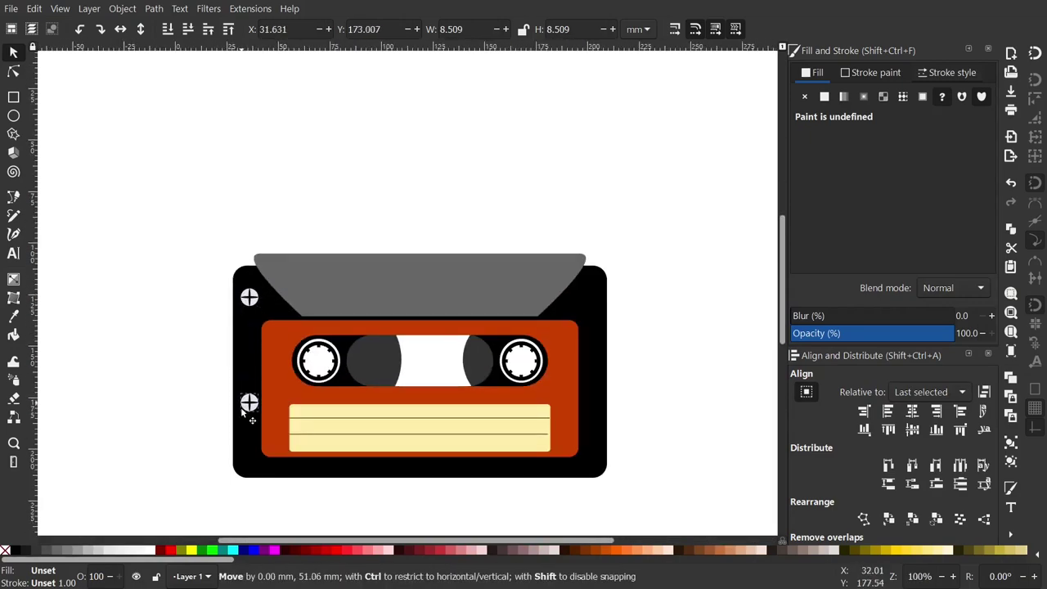
pyautogui.moveTo(250, 296); pyautogui.dragTo(250, 450)
pyautogui.hotkey('ctrl', 'z')
pyautogui.click(181, 324)
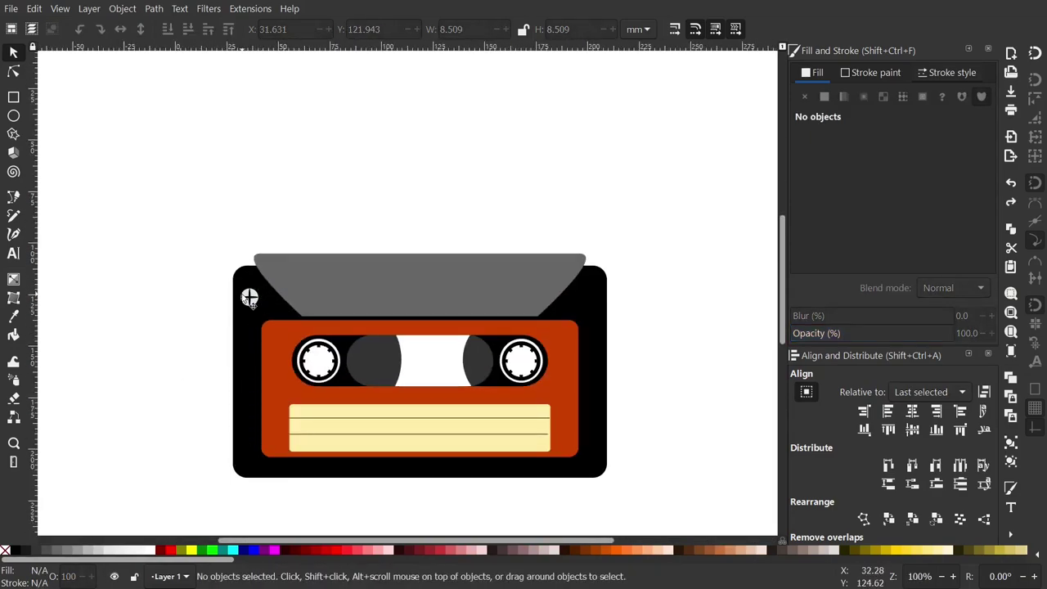
pyautogui.click(245, 298)
pyautogui.press(',')
pyautogui.press(',')
pyautogui.press(',')
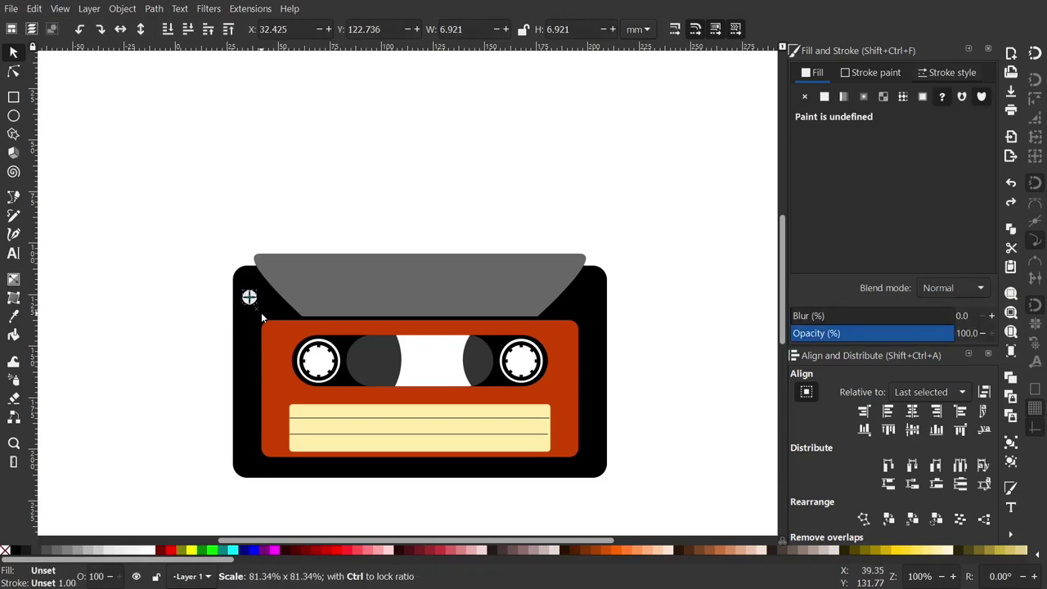
pyautogui.hotkey('ctrl', 'd')
pyautogui.moveTo(249, 296); pyautogui.dragTo(250, 450)
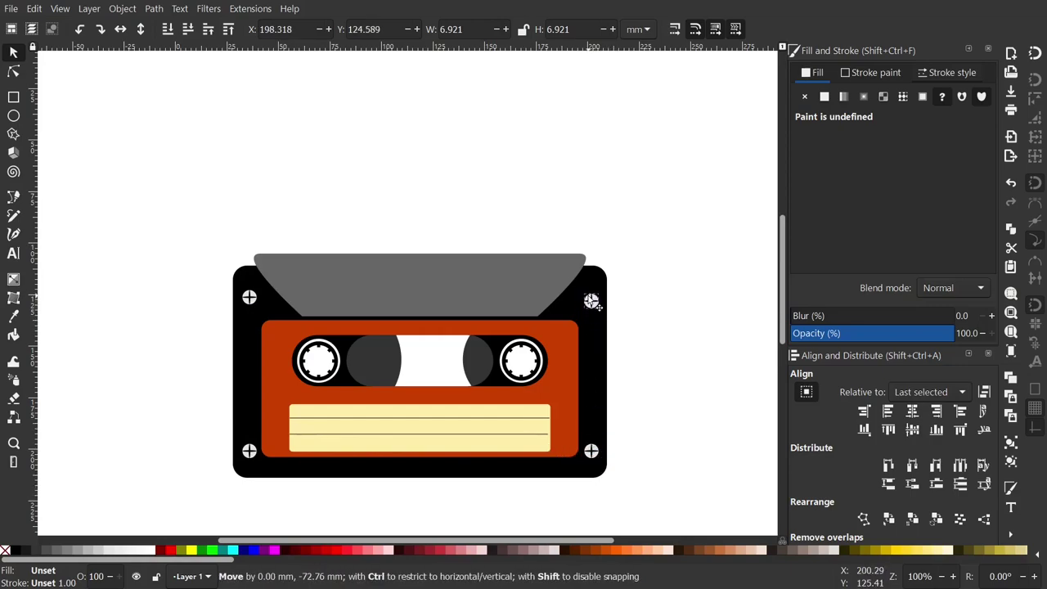
# Step: Select the top and bottom pairs of corner screws to check their placement
pyautogui.keyDown('shift'); pyautogui.click(249, 296); pyautogui.keyUp('shift')
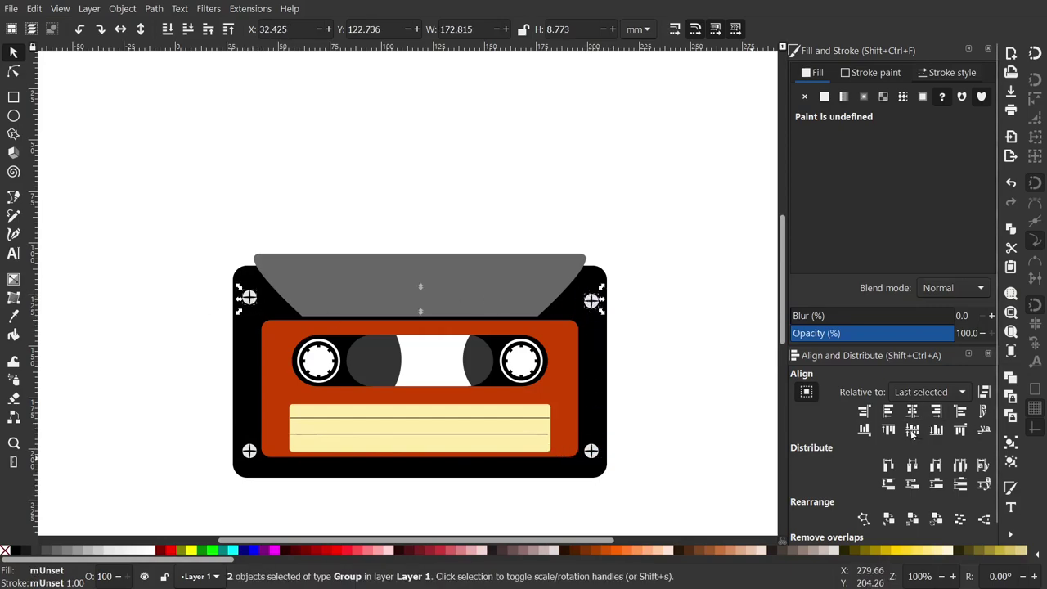
pyautogui.click(682, 379)
pyautogui.click(249, 451)
pyautogui.keyDown('shift'); pyautogui.click(590, 451); pyautogui.keyUp('shift')
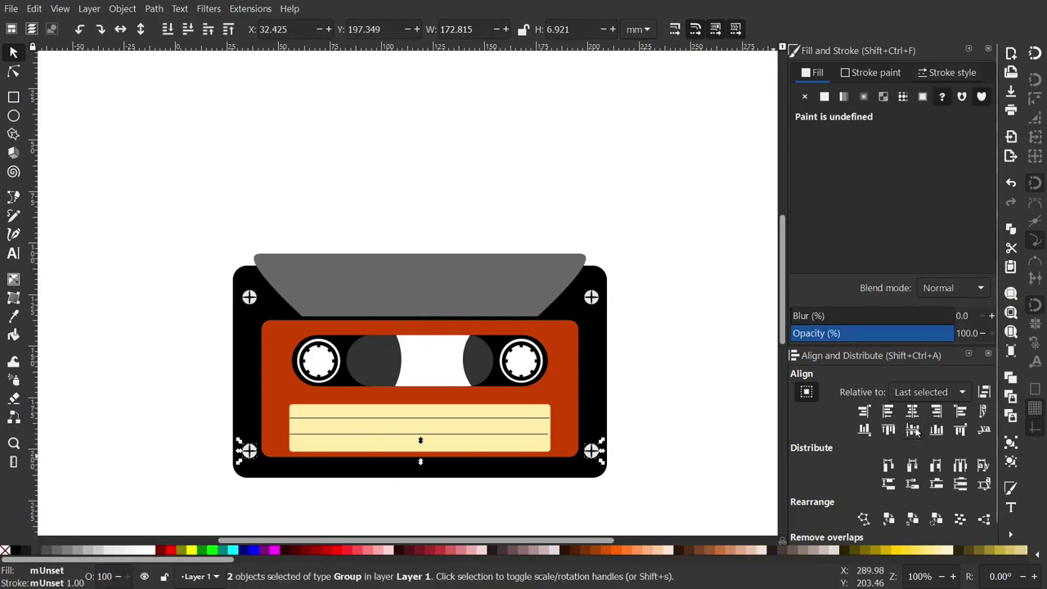
pyautogui.click(629, 405)
# Step: Centre a screw under the grey top shape and lower it onto the black body
pyautogui.click(590, 297)
pyautogui.keyDown('shift'); pyautogui.click(467, 291); pyautogui.keyUp('shift')
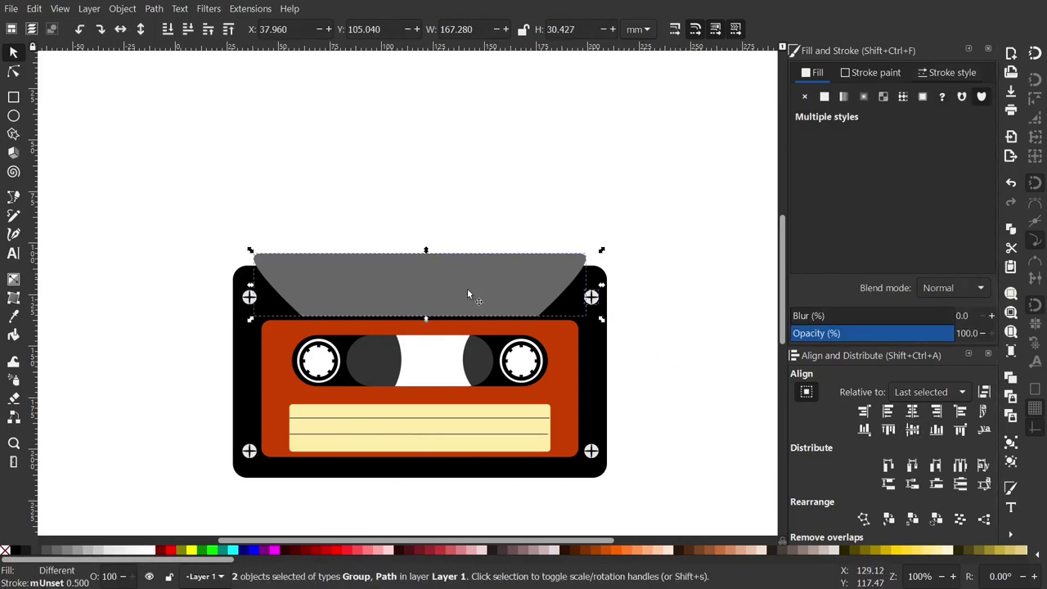
pyautogui.click(912, 411)
pyautogui.press('Escape')
pyautogui.moveTo(419, 296); pyautogui.dragTo(420, 306)
pyautogui.press('Escape')
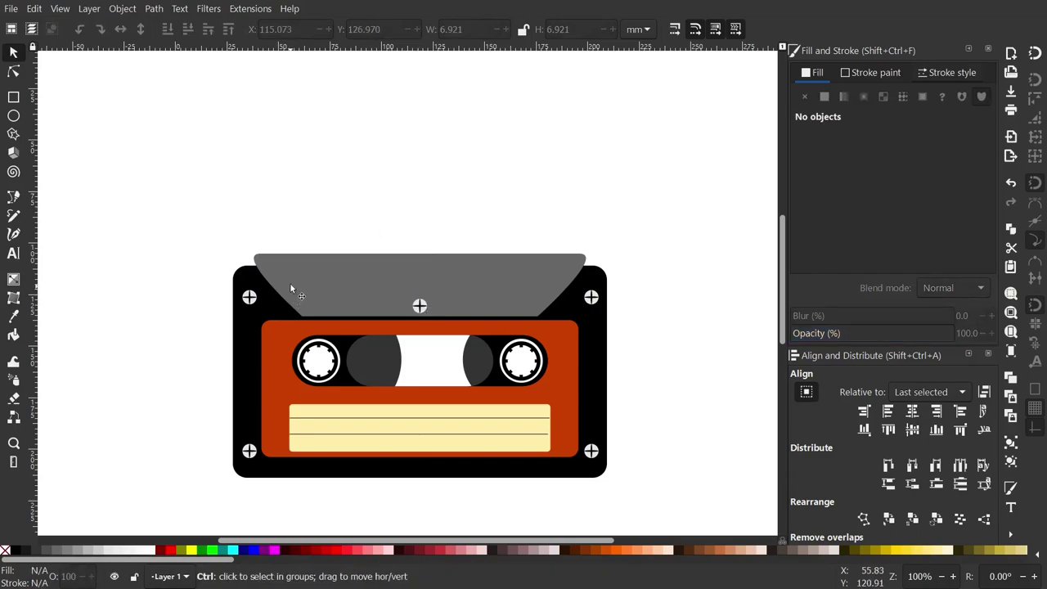
pyautogui.keyDown('ctrl'); pyautogui.scroll(1, 290, 286); pyautogui.keyUp('ctrl')
# Step: Draw a dark grey circle above the cassette
pyautogui.click(13, 119)
pyautogui.moveTo(279, 173); pyautogui.dragTo(321, 213)
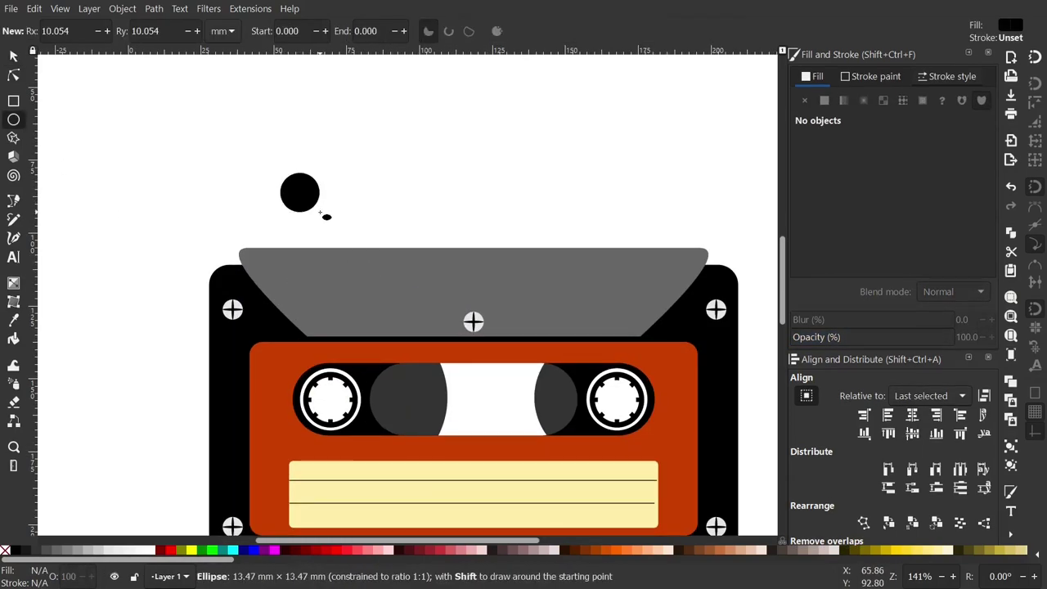
pyautogui.click(58, 552)
pyautogui.keyDown('ctrl'); pyautogui.scroll(3, 349, 189); pyautogui.keyUp('ctrl')
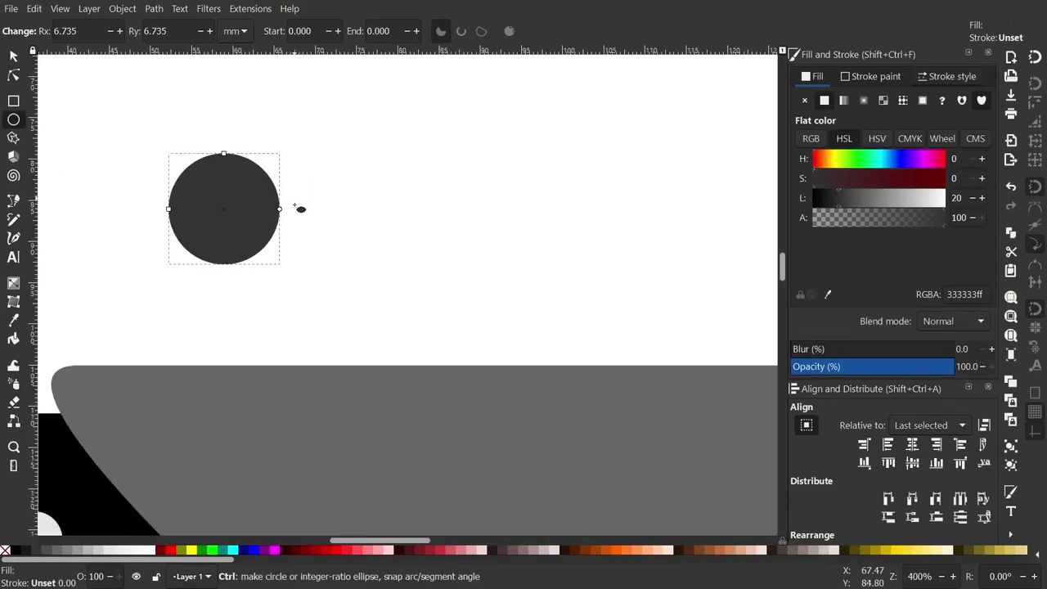
pyautogui.keyDown('ctrl'); pyautogui.scroll(-2, 299, 210); pyautogui.keyUp('ctrl')
pyautogui.click(56, 553)
pyautogui.click(43, 553)
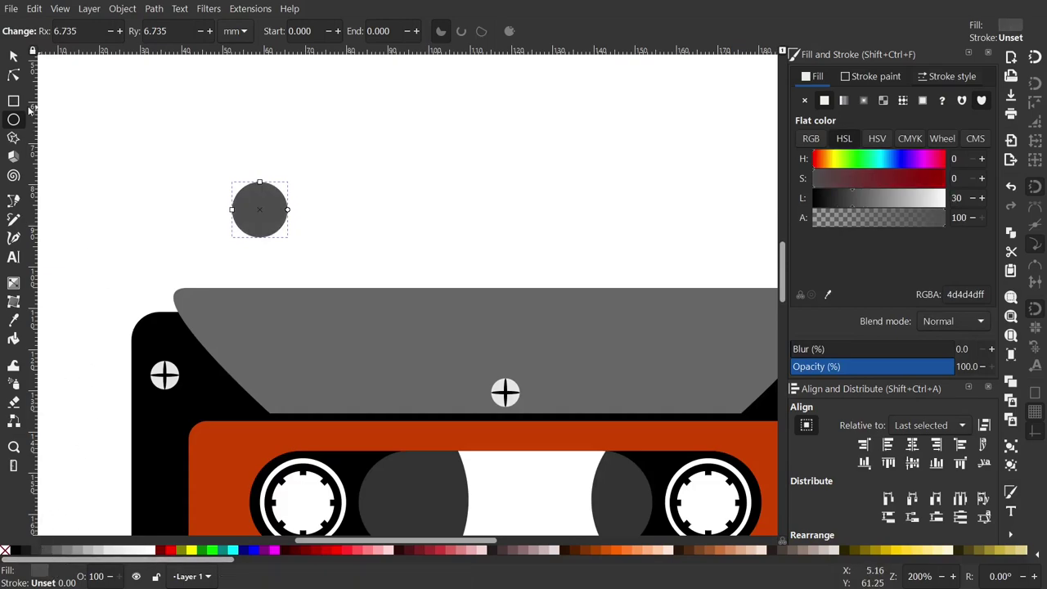
# Step: Cut an offset copy out of a red circle with Difference to make a near-black crescent
pyautogui.click(172, 552)
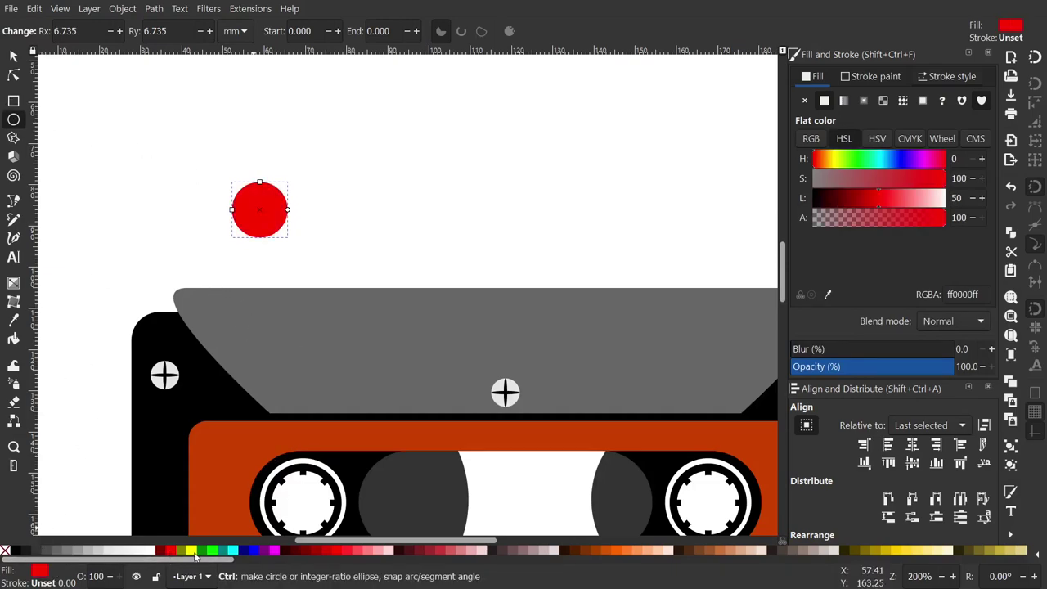
pyautogui.press('s')
pyautogui.moveTo(228, 207); pyautogui.dragTo(245, 209)
pyautogui.moveTo(283, 241); pyautogui.dragTo(257, 210)
pyautogui.keyDown('shift'); pyautogui.click(285, 205); pyautogui.keyUp('shift')
pyautogui.click(153, 9)
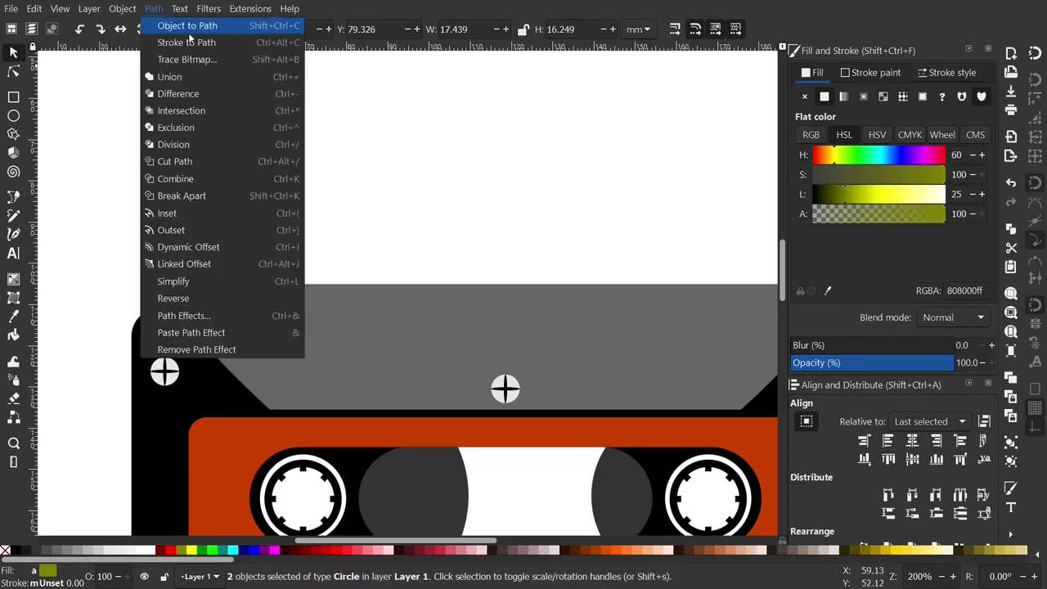
pyautogui.click(180, 94)
pyautogui.click(24, 552)
# Step: Group the grey circle with its crescent and shrink it onto the grey top shape
pyautogui.moveTo(218, 135); pyautogui.dragTo(343, 249)
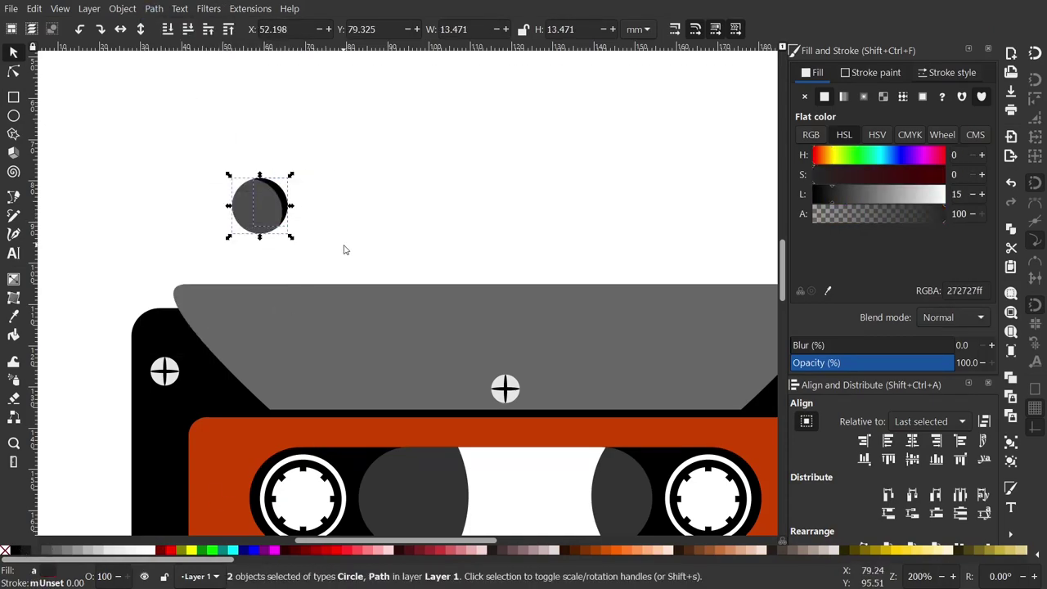
pyautogui.hotkey('ctrl', 'g')
pyautogui.moveTo(255, 202); pyautogui.dragTo(256, 311)
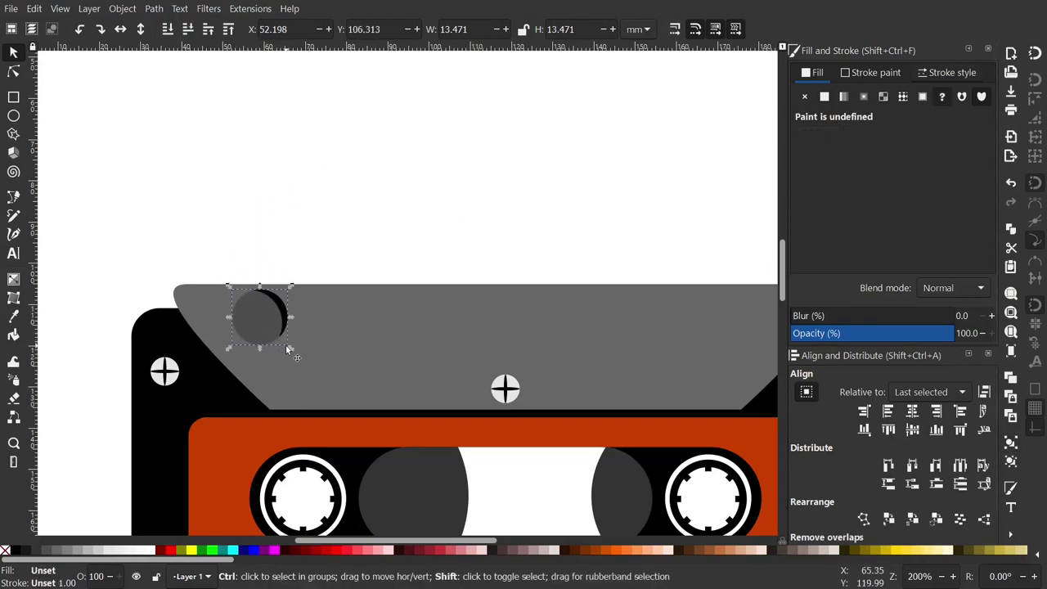
pyautogui.moveTo(286, 344)
pyautogui.mouseDown()
pyautogui.moveTo(276, 330)
pyautogui.moveTo(217, 323)
pyautogui.moveTo(234, 336)
pyautogui.mouseUp()
pyautogui.scroll(-1, 307, 266)
# Step: Place three more copies of the shaded hole around the grey top shape
pyautogui.hotkey('ctrl', 'd')
pyautogui.moveTo(270, 294); pyautogui.dragTo(658, 340)
pyautogui.hotkey('ctrl', 'd')
pyautogui.moveTo(654, 303)
pyautogui.mouseDown()
pyautogui.moveTo(600, 362)
pyautogui.moveTo(292, 362)
pyautogui.mouseUp()
pyautogui.hotkey('ctrl', 'd')
pyautogui.click(346, 250)
pyautogui.scroll(-1, 347, 392)
pyautogui.scroll(-3, 358, 367)
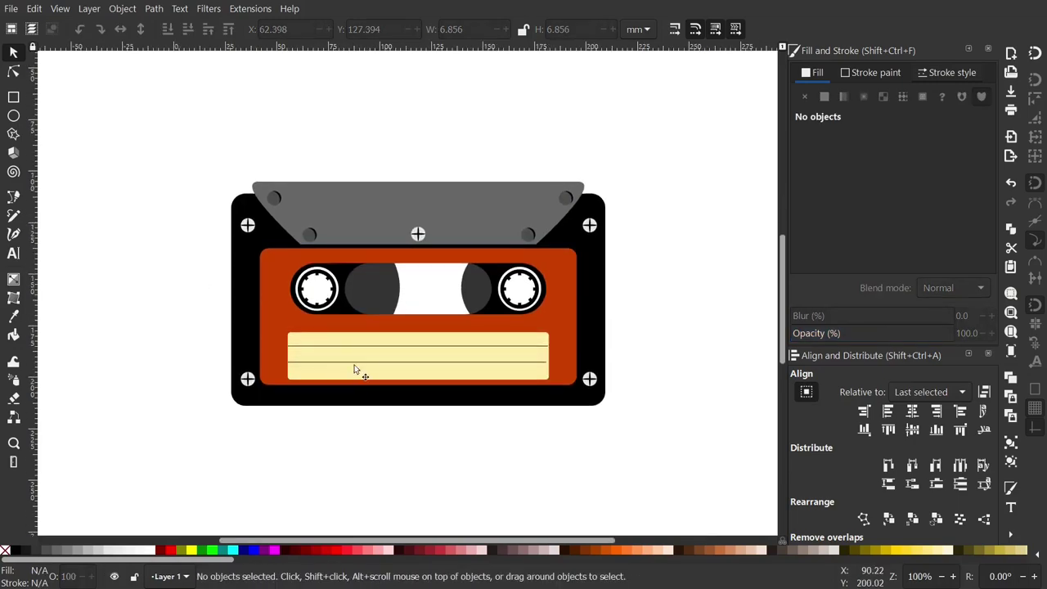
pyautogui.scroll(1, 358, 367)
pyautogui.click(13, 97)
pyautogui.moveTo(115, 227); pyautogui.dragTo(207, 391)
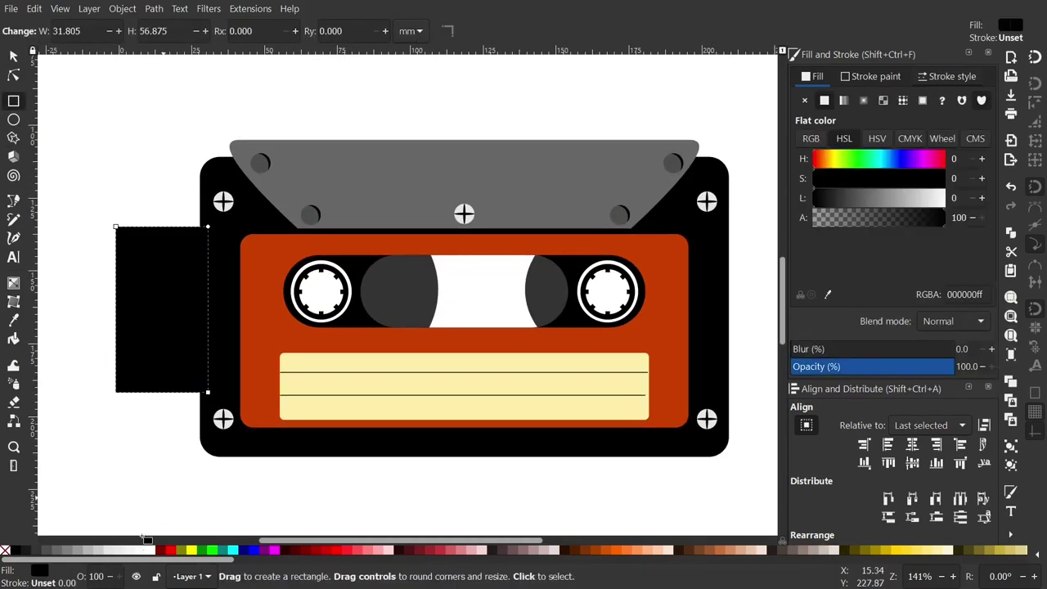
pyautogui.click(152, 554)
pyautogui.moveTo(921, 366); pyautogui.dragTo(894, 365)
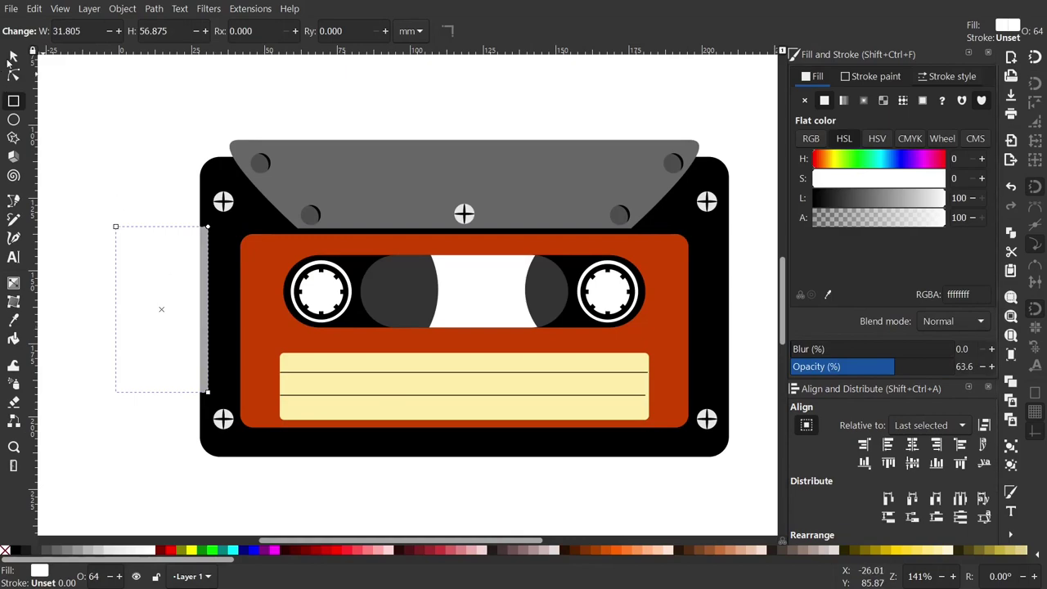
pyautogui.click(11, 57)
pyautogui.moveTo(163, 224); pyautogui.dragTo(163, 240)
pyautogui.moveTo(159, 376); pyautogui.dragTo(766, 376)
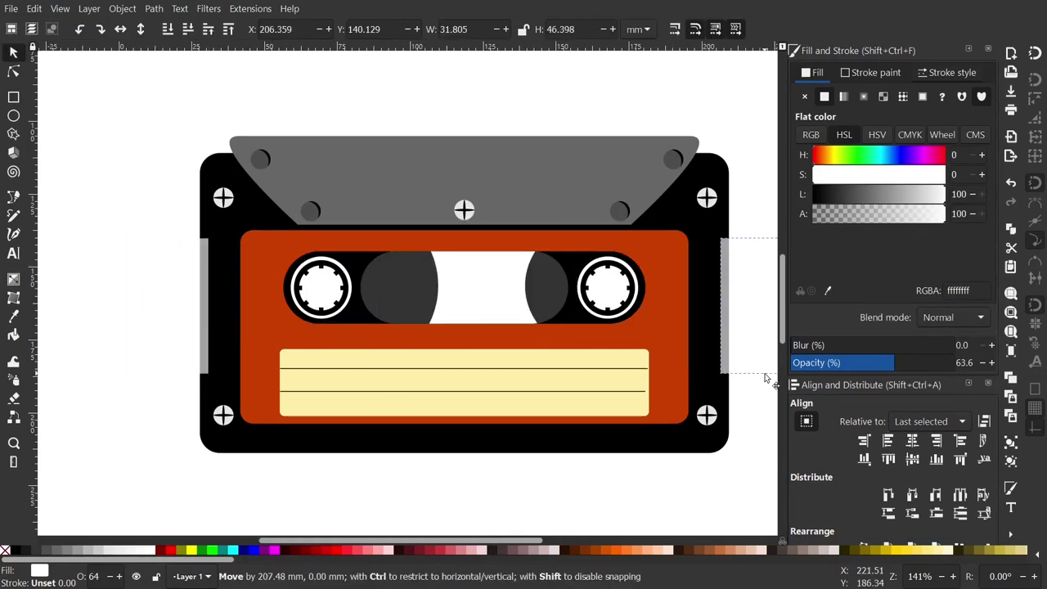
pyautogui.keyDown('shift'); pyautogui.click(169, 338); pyautogui.keyUp('shift')
pyautogui.click(154, 8)
pyautogui.click(169, 76)
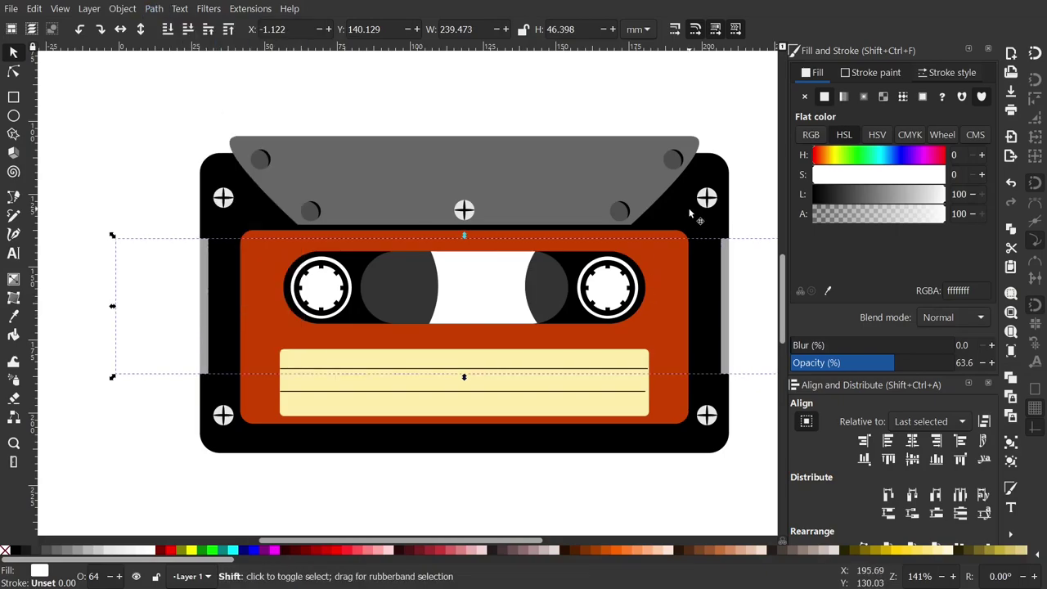
pyautogui.click(153, 8)
pyautogui.click(177, 94)
pyautogui.click(415, 144)
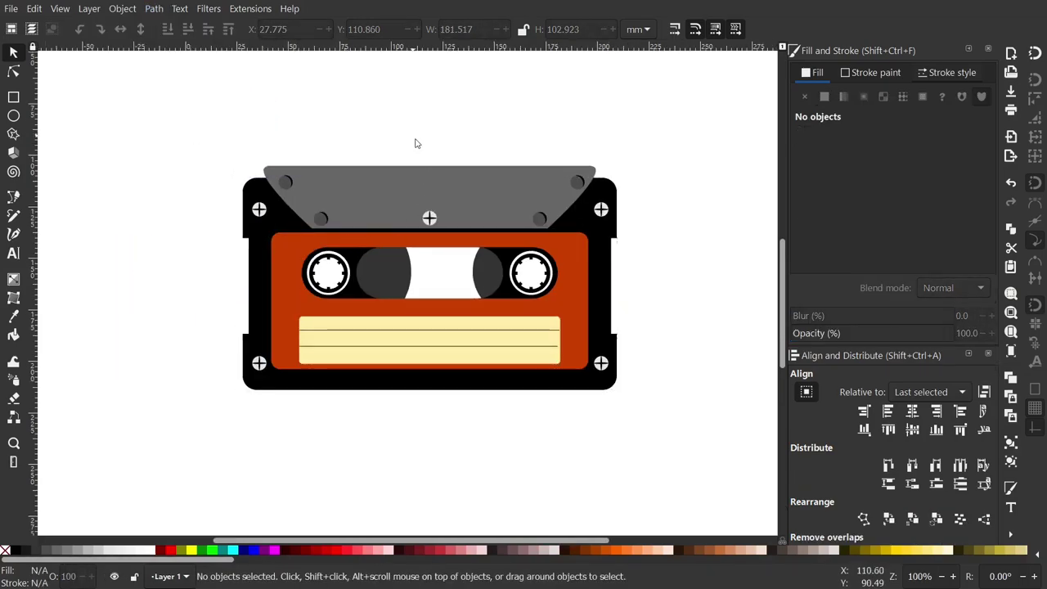
pyautogui.scroll(1, 372, 178)
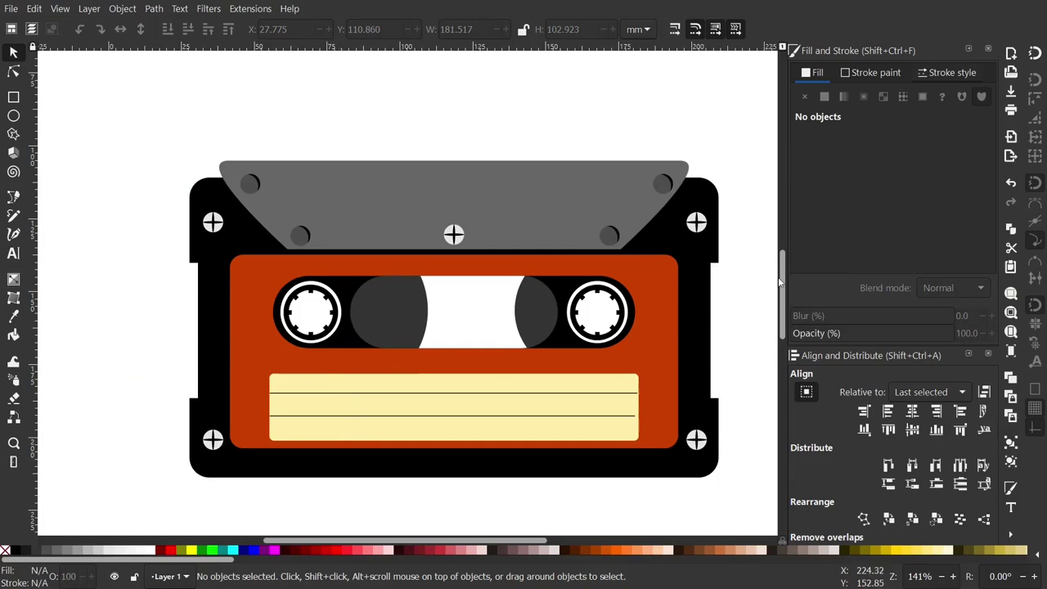
# Step: Lock Layer 1 and add a new layer named 'text'
pyautogui.click(1010, 534)
pyautogui.click(949, 498)
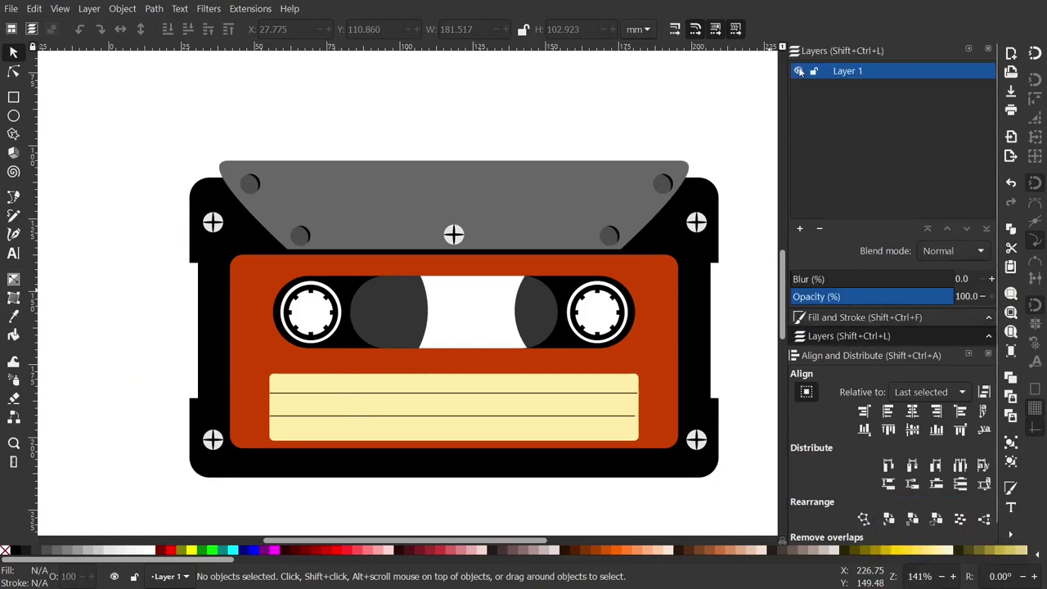
pyautogui.click(810, 72)
pyautogui.click(800, 228)
pyautogui.write('text')
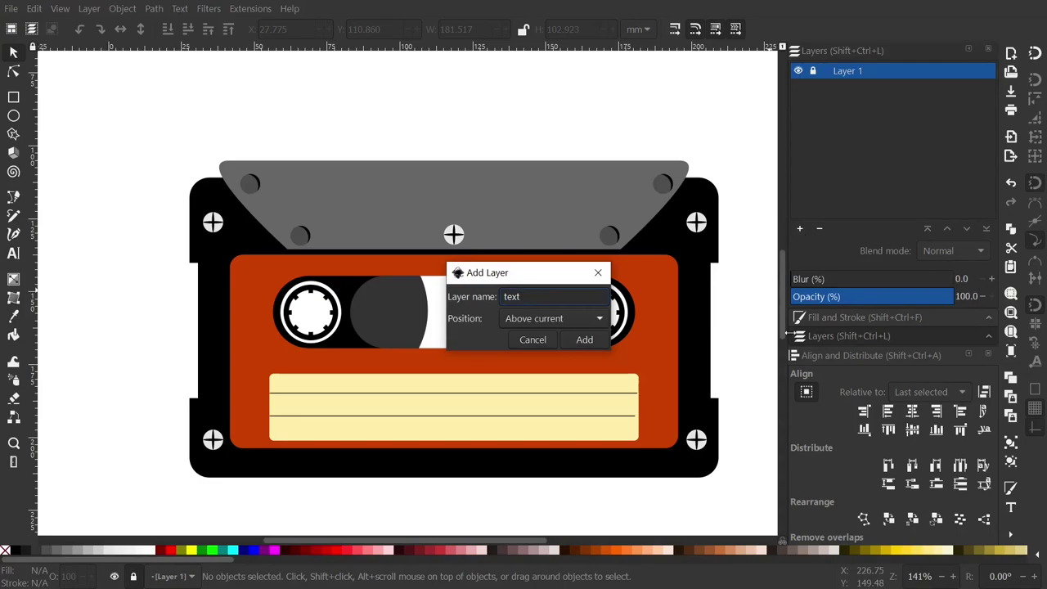
pyautogui.click(584, 339)
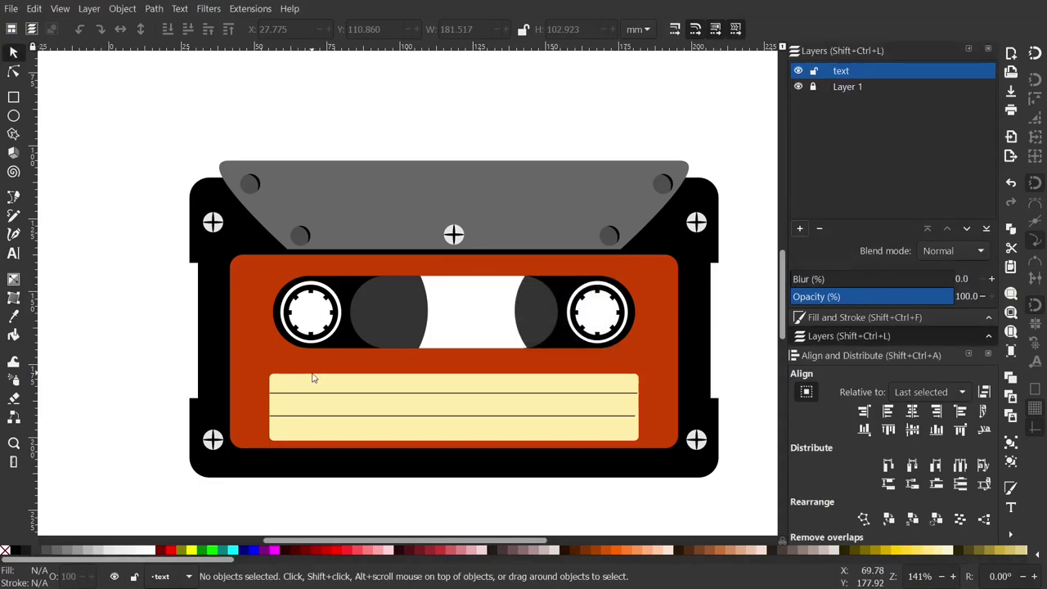
pyautogui.keyDown('ctrl'); pyautogui.scroll(1, 323, 395); pyautogui.keyUp('ctrl')
# Step: Hand-letter the first Devanagari word in black with the Calligraphy tool
pyautogui.click(13, 235)
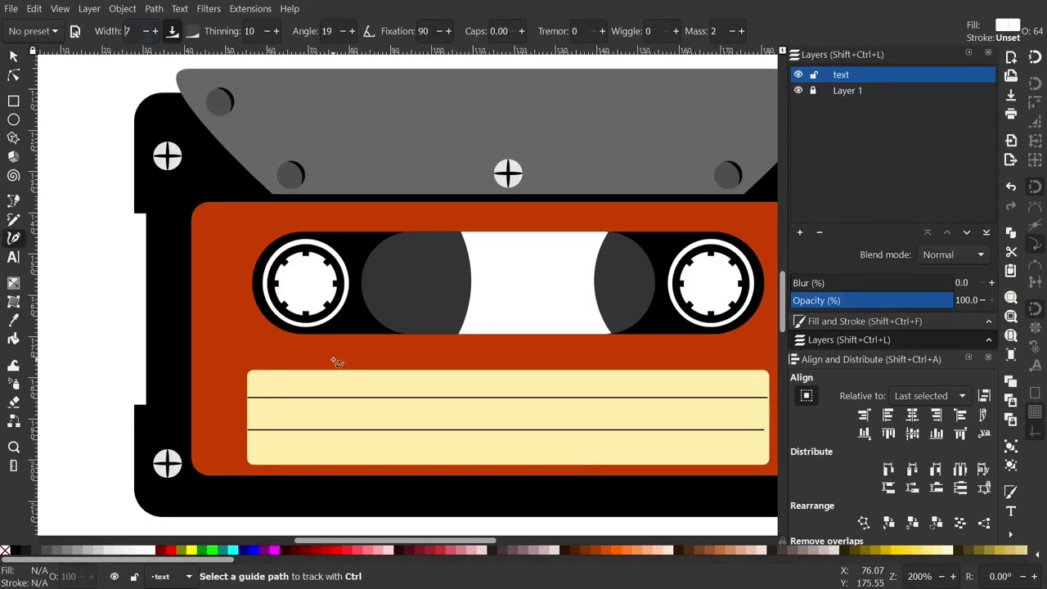
pyautogui.keyDown('ctrl'); pyautogui.scroll(1, 337, 356); pyautogui.keyUp('ctrl')
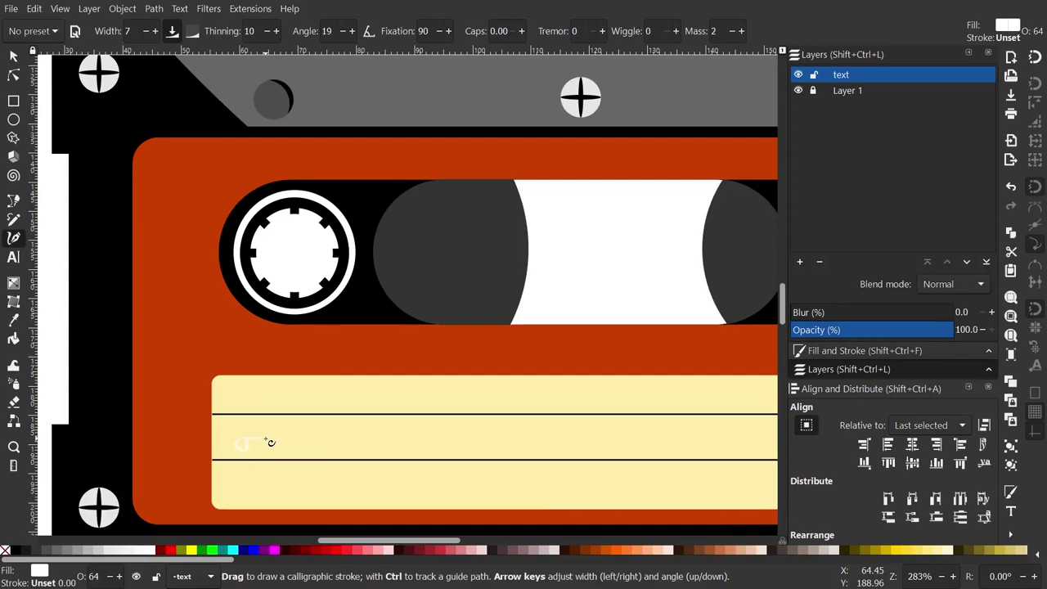
pyautogui.click(22, 552)
pyautogui.moveTo(237, 448); pyautogui.dragTo(257, 436)
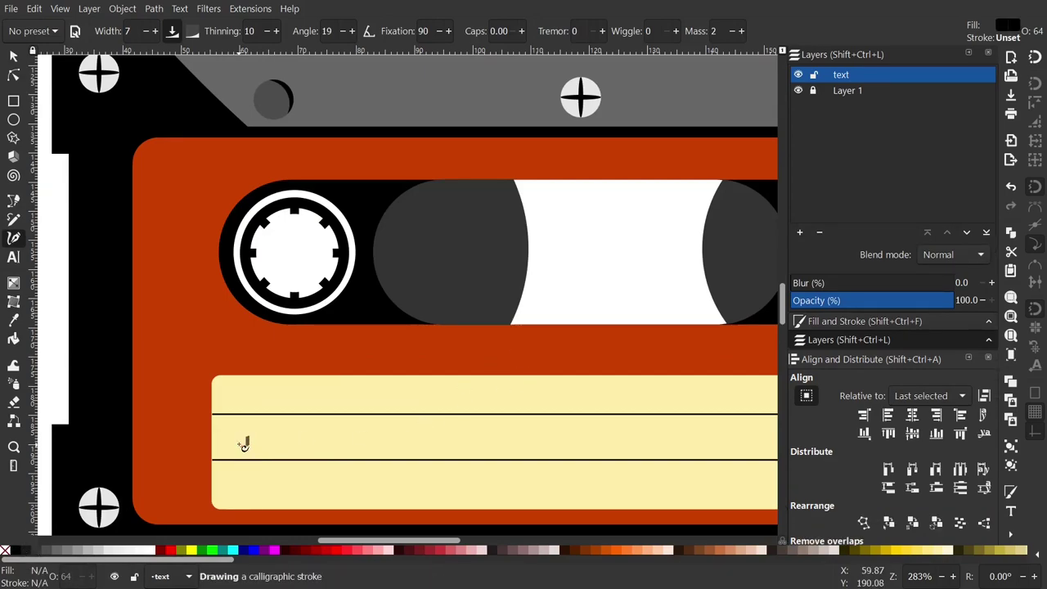
pyautogui.scroll(2, 845, 365)
pyautogui.click(845, 364)
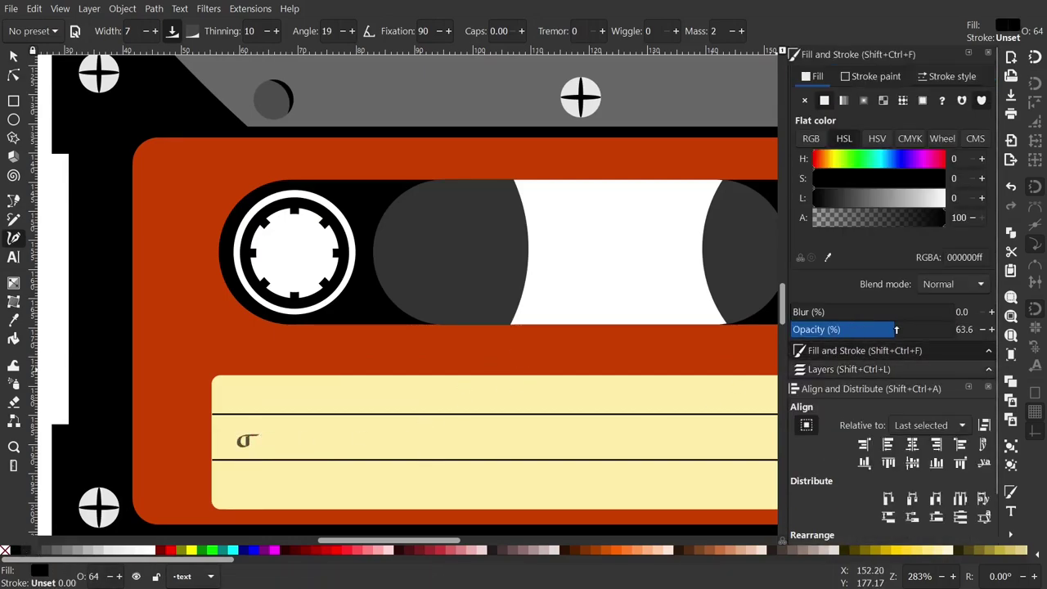
pyautogui.moveTo(261, 434)
pyautogui.mouseDown()
pyautogui.moveTo(262, 454)
pyautogui.moveTo(292, 439)
pyautogui.moveTo(293, 450)
pyautogui.mouseUp()
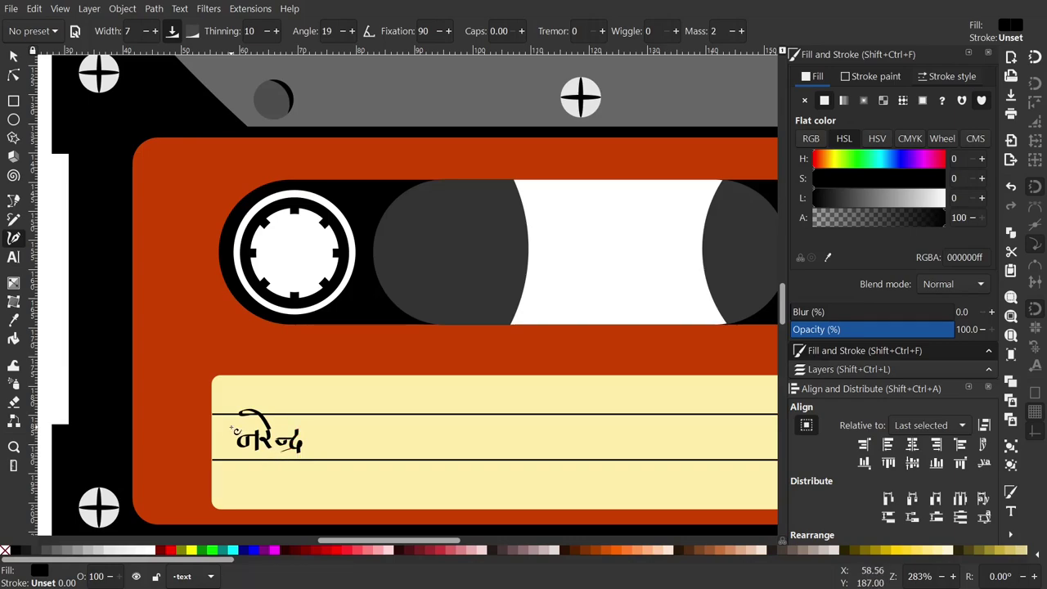
pyautogui.moveTo(237, 427)
pyautogui.mouseDown()
pyautogui.moveTo(314, 432)
pyautogui.moveTo(346, 459)
pyautogui.moveTo(328, 454)
pyautogui.moveTo(368, 446)
pyautogui.moveTo(364, 459)
pyautogui.mouseUp()
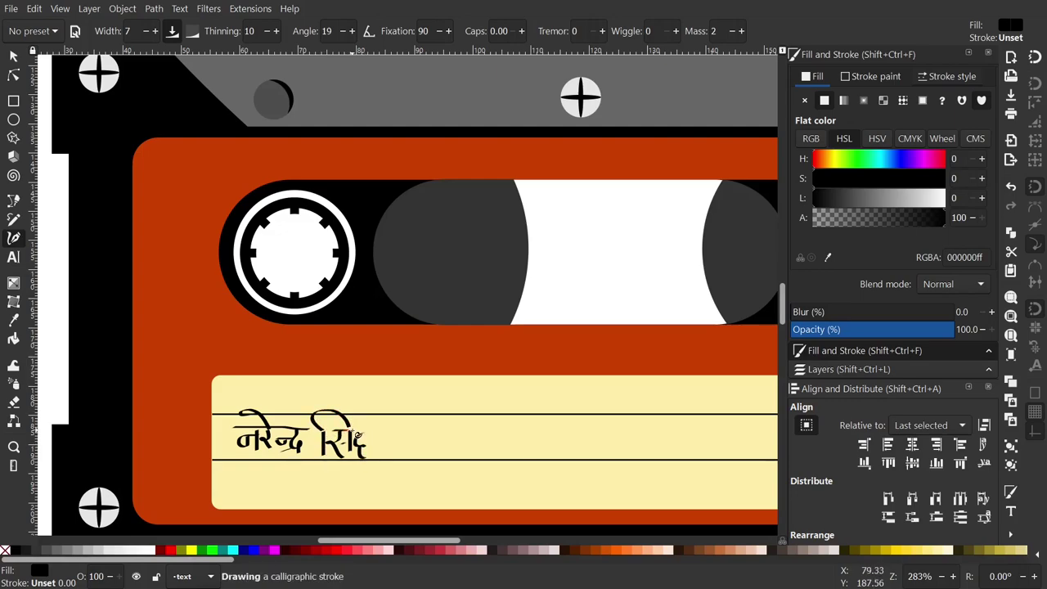
pyautogui.moveTo(360, 420)
pyautogui.mouseDown()
pyautogui.moveTo(367, 413)
pyautogui.moveTo(399, 454)
pyautogui.moveTo(381, 454)
pyautogui.moveTo(397, 417)
pyautogui.moveTo(427, 457)
pyautogui.mouseUp()
# Step: Letter the next Devanagari word and an opening bracket on the label
pyautogui.moveTo(438, 413); pyautogui.dragTo(438, 457)
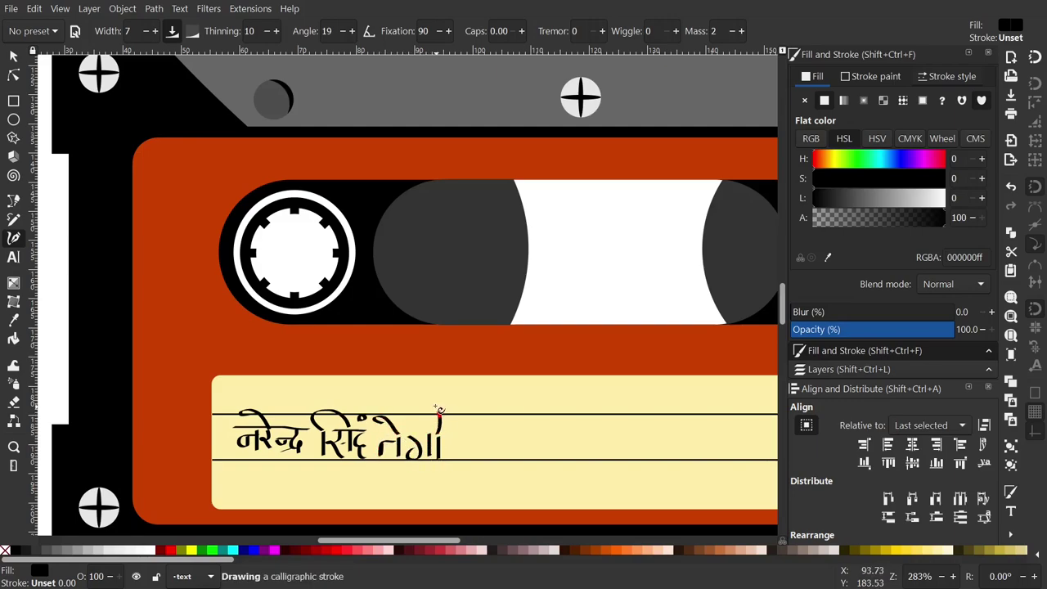
pyautogui.moveTo(439, 408); pyautogui.dragTo(420, 404)
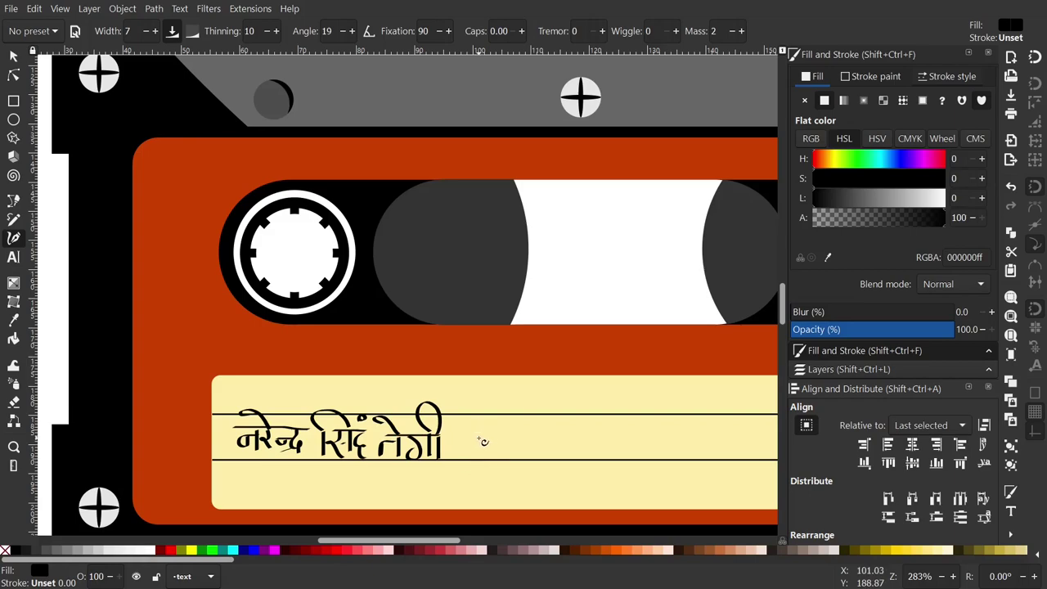
pyautogui.hscroll(5, 483, 442)
pyautogui.hscroll(1, 320, 434)
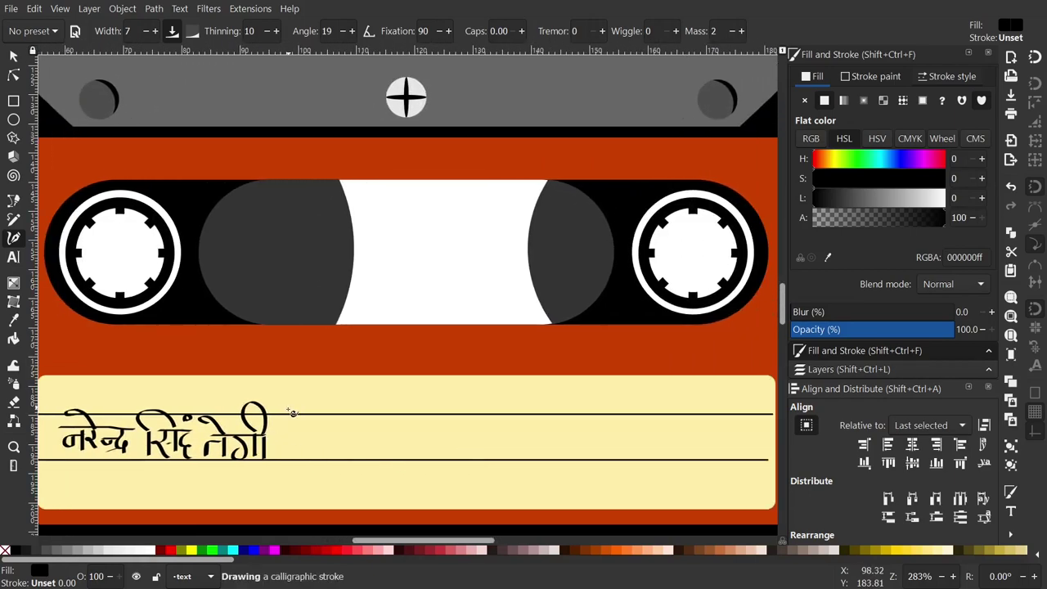
pyautogui.moveTo(296, 471); pyautogui.dragTo(298, 472)
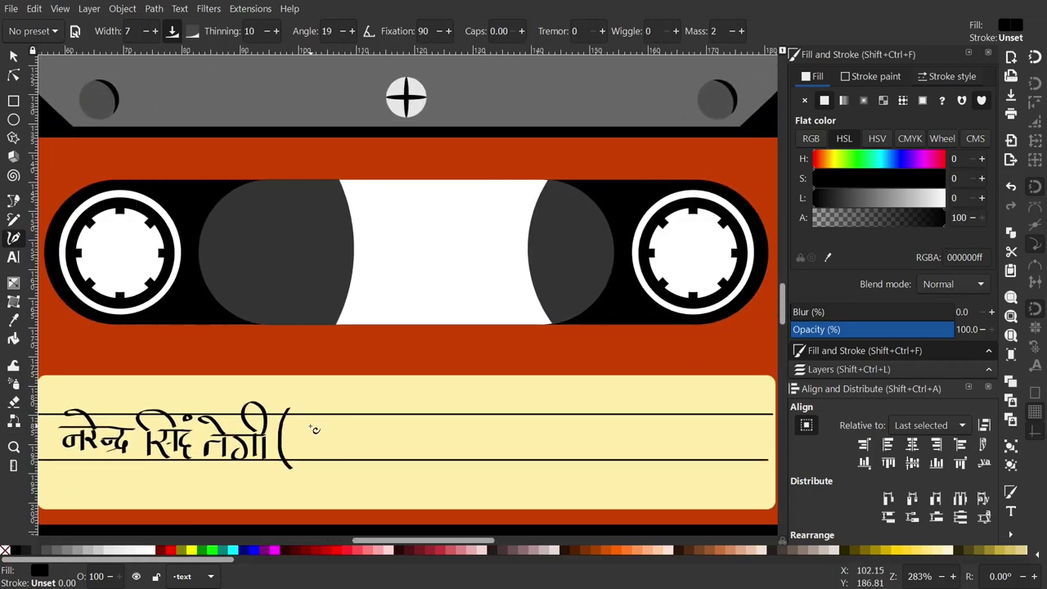
# Step: Letter the bracketed word, close the bracket, and add VOL I
pyautogui.moveTo(355, 426)
pyautogui.mouseDown()
pyautogui.moveTo(354, 455)
pyautogui.moveTo(418, 460)
pyautogui.moveTo(400, 463)
pyautogui.moveTo(381, 424)
pyautogui.moveTo(430, 425)
pyautogui.moveTo(467, 456)
pyautogui.mouseUp()
pyautogui.moveTo(447, 406)
pyautogui.mouseDown()
pyautogui.moveTo(498, 427)
pyautogui.moveTo(516, 450)
pyautogui.mouseUp()
pyautogui.moveTo(500, 409)
pyautogui.mouseDown()
pyautogui.moveTo(544, 432)
pyautogui.moveTo(554, 464)
pyautogui.mouseUp()
pyautogui.scroll(-2, 389, 427)
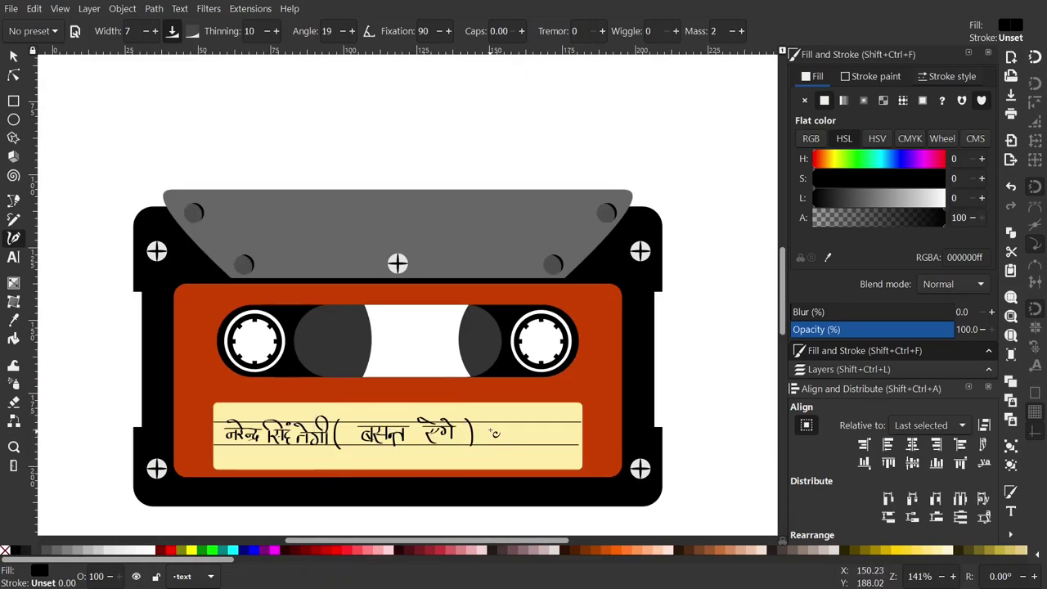
pyautogui.moveTo(489, 425)
pyautogui.mouseDown()
pyautogui.moveTo(498, 441)
pyautogui.moveTo(508, 424)
pyautogui.moveTo(546, 442)
pyautogui.moveTo(559, 421)
pyautogui.moveTo(560, 443)
pyautogui.mouseUp()
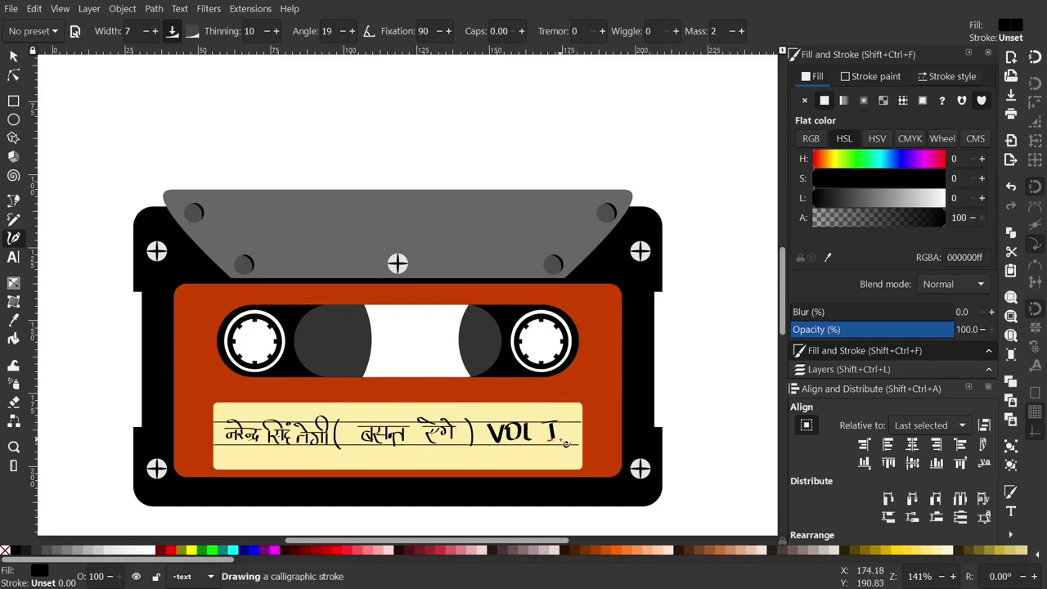
pyautogui.scroll(-1, 431, 409)
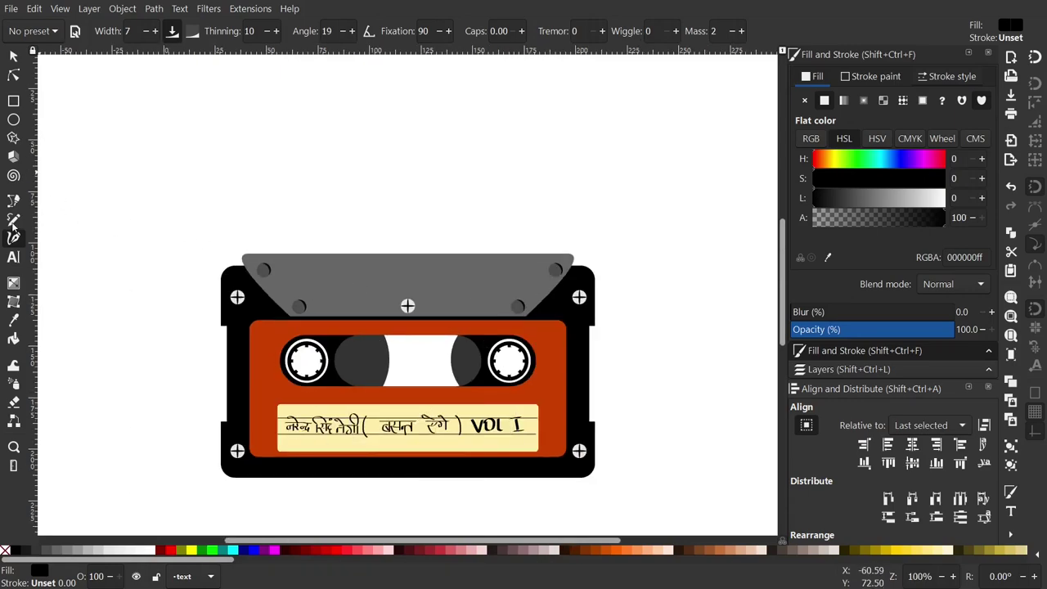
# Step: Add a text letter 'A' and move it onto the orange panel's upper-left corner
pyautogui.click(13, 258)
pyautogui.click(156, 323)
pyautogui.write('A')
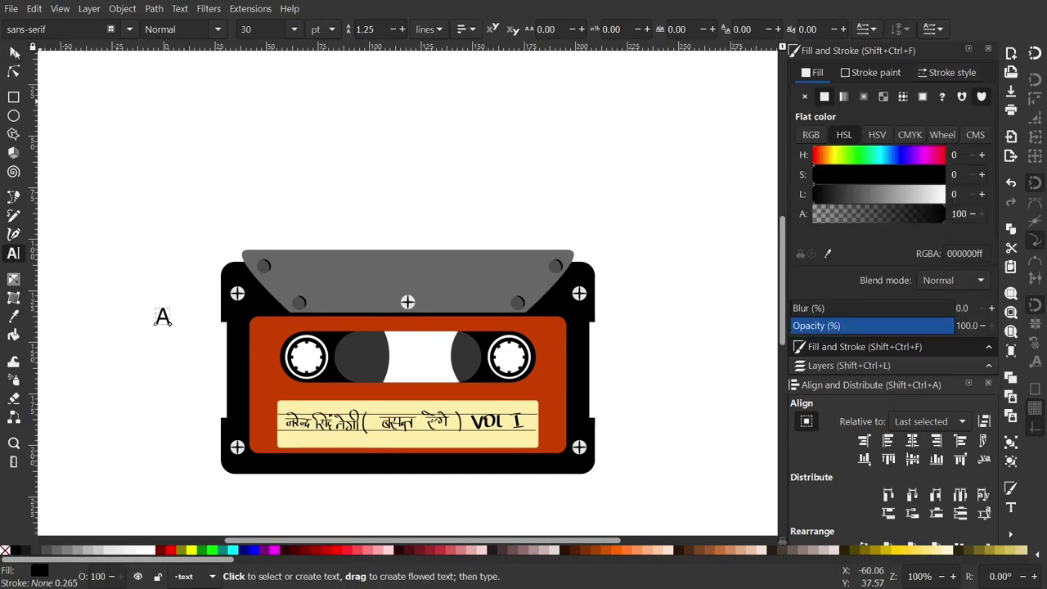
pyautogui.click(14, 51)
pyautogui.moveTo(162, 317); pyautogui.dragTo(264, 330)
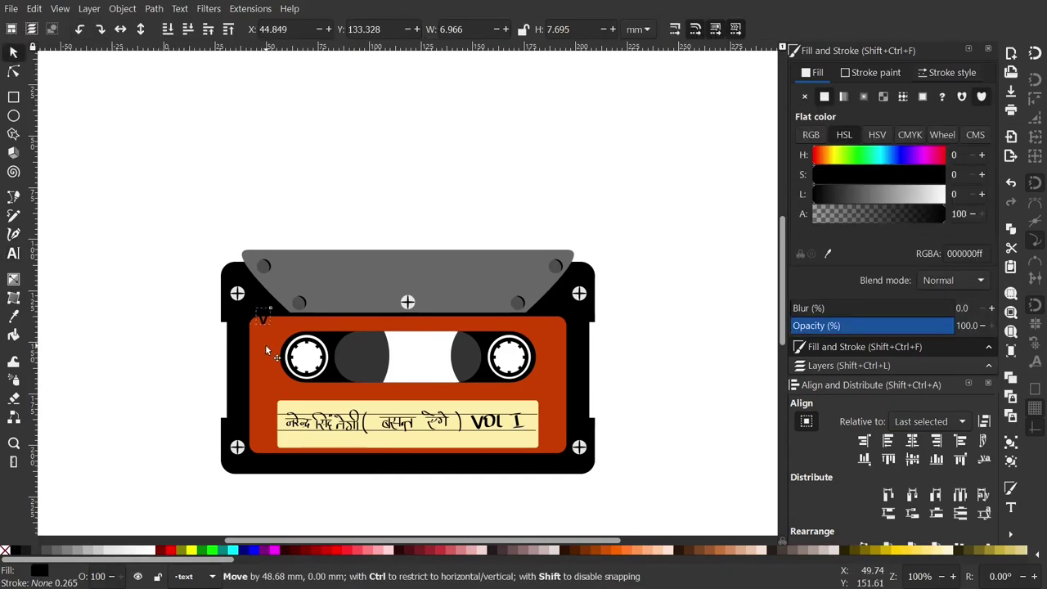
# Step: Recolour the orange panel redder by lowering its fill Hue to 13
pyautogui.press('+')
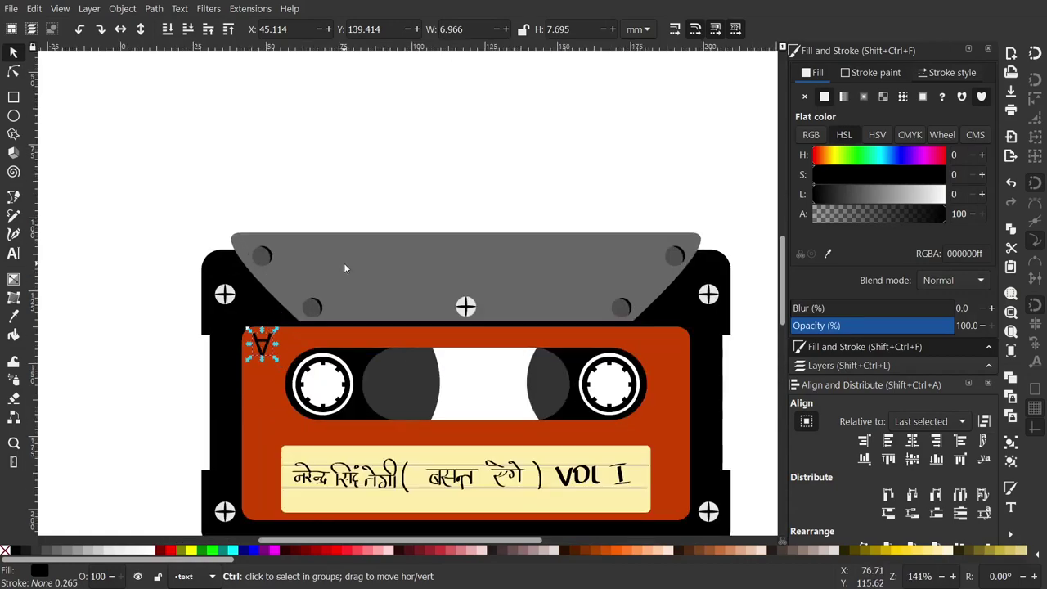
pyautogui.scroll(-1, 320, 382)
pyautogui.scroll(-1, 339, 319)
pyautogui.scroll(1, 372, 336)
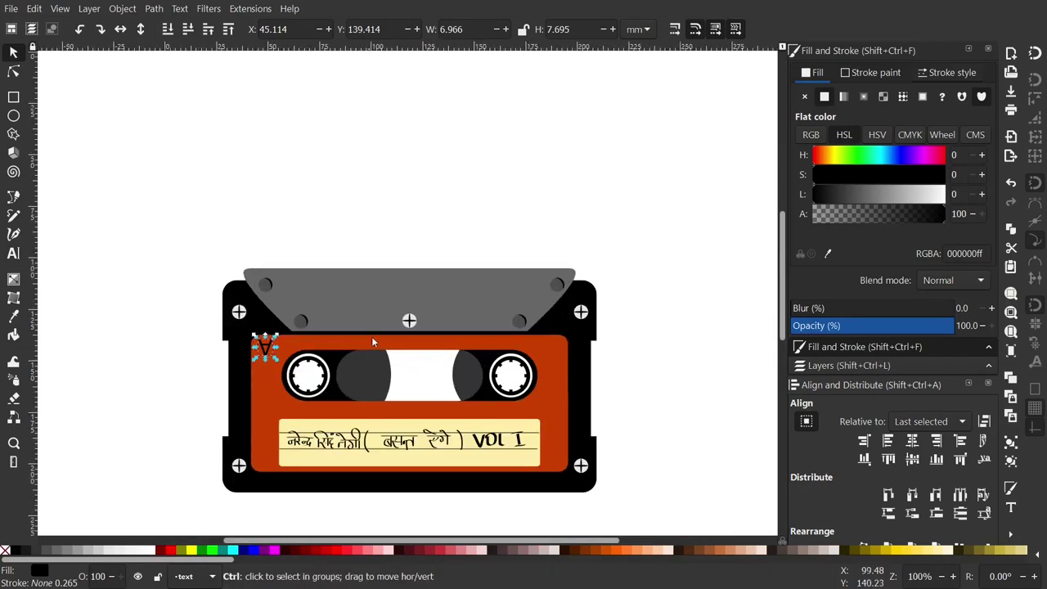
pyautogui.click(377, 250)
pyautogui.scroll(-1, 377, 250)
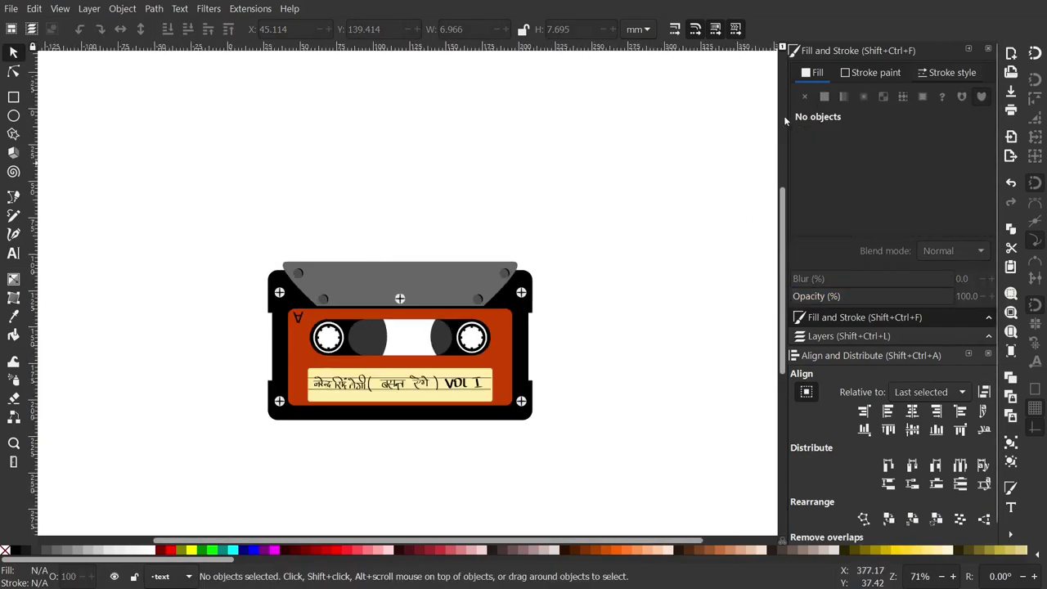
pyautogui.click(834, 335)
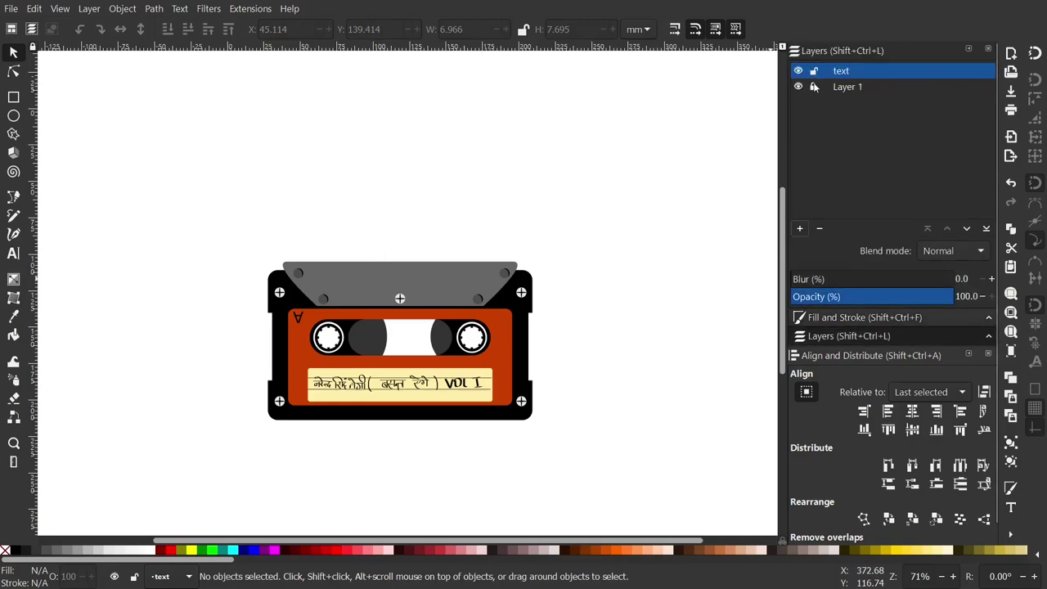
pyautogui.click(393, 309)
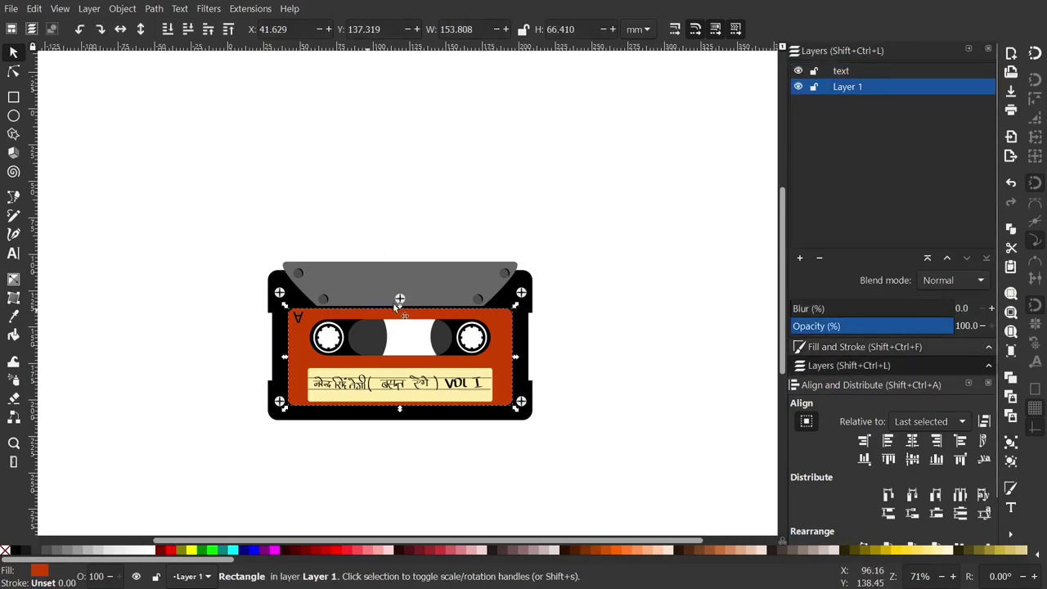
pyautogui.click(826, 346)
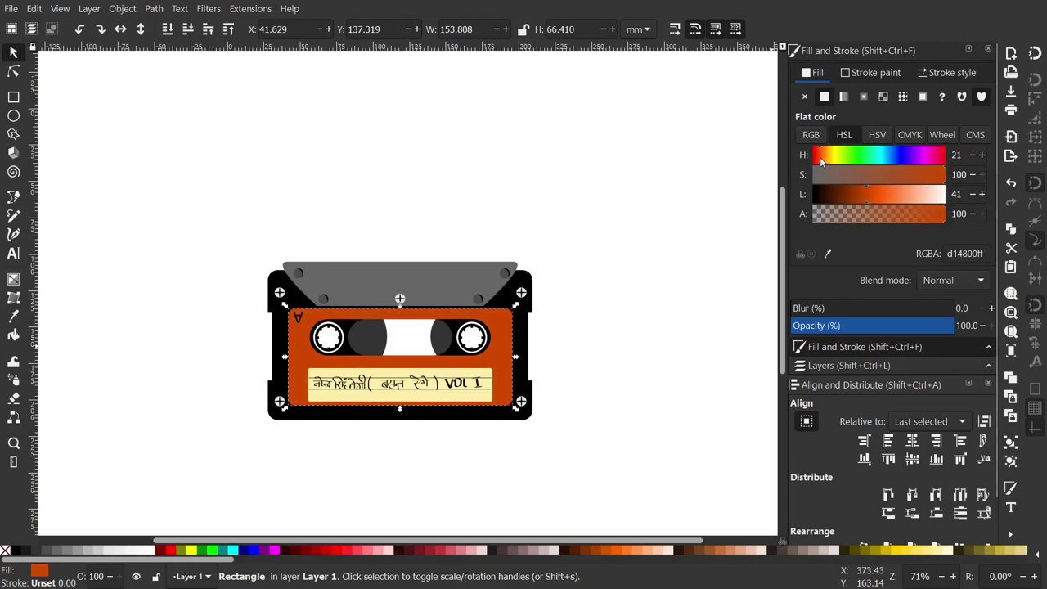
pyautogui.click(818, 160)
pyautogui.click(460, 435)
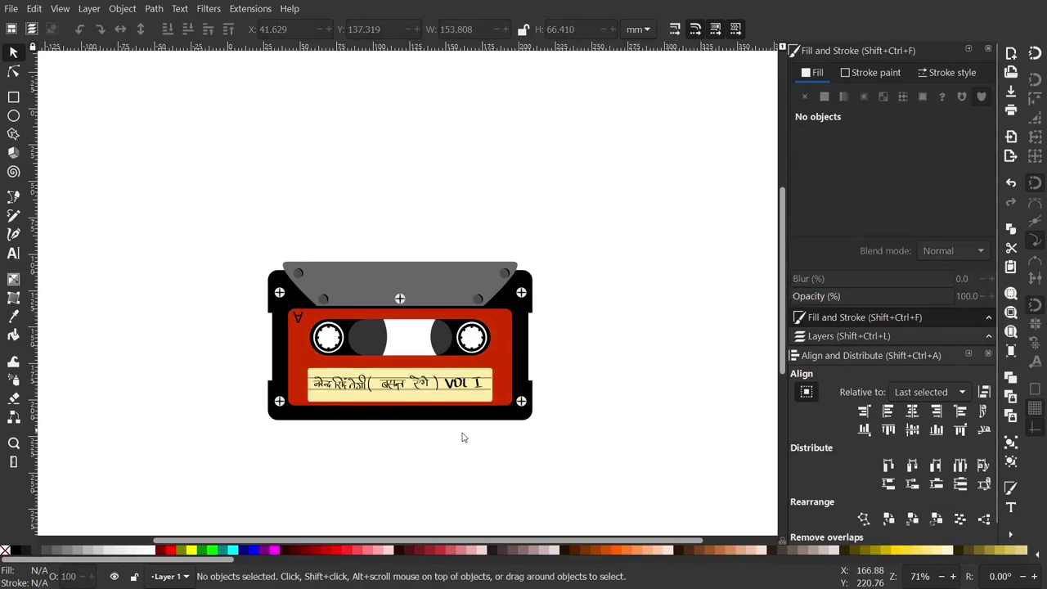
pyautogui.keyDown('ctrl'); pyautogui.scroll(1, 370, 398); pyautogui.keyUp('ctrl')
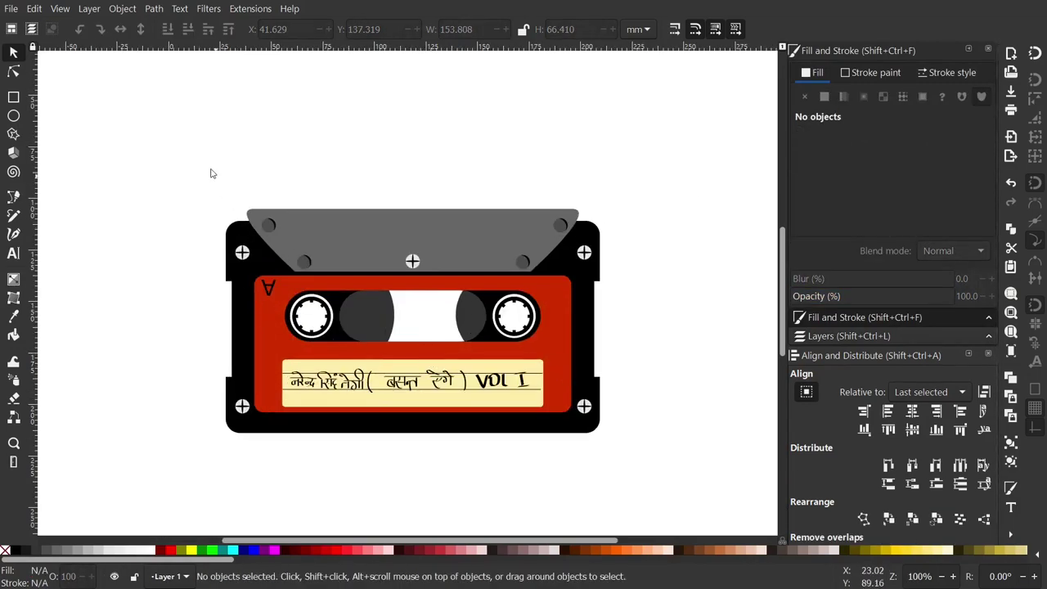
# Step: Draw a closed Spiro-path tape ribbon looping from the cassette top up and over to the right
pyautogui.click(12, 199)
pyautogui.click(274, 217)
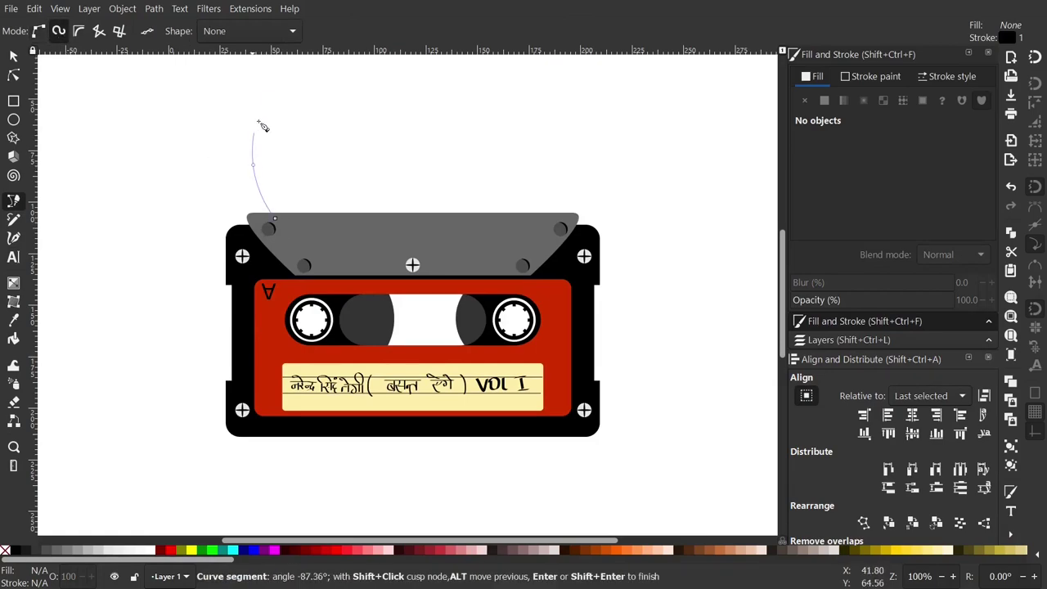
pyautogui.click(267, 97)
pyautogui.click(360, 141)
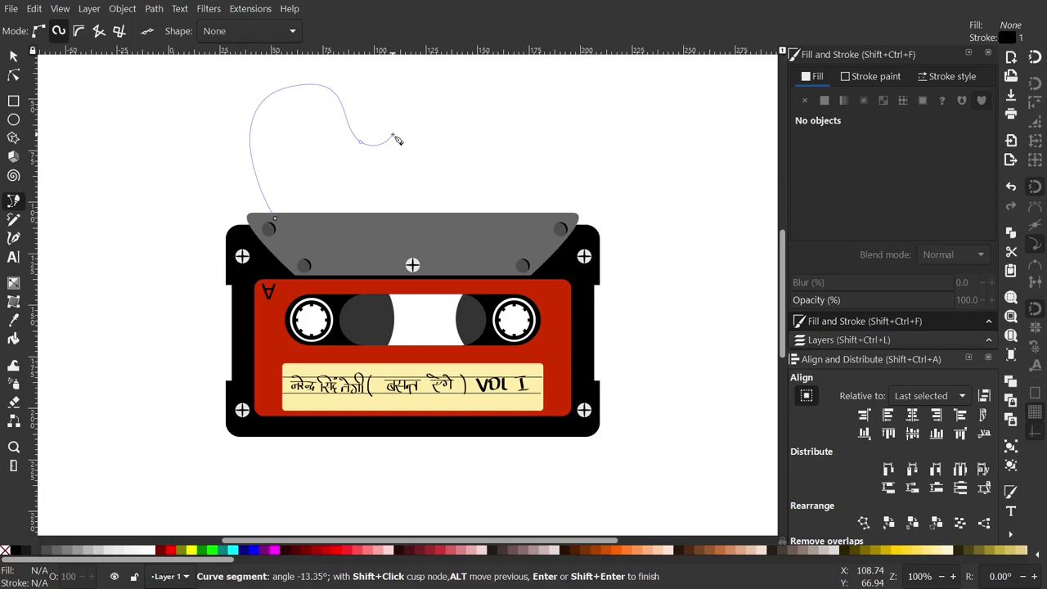
pyautogui.click(521, 163)
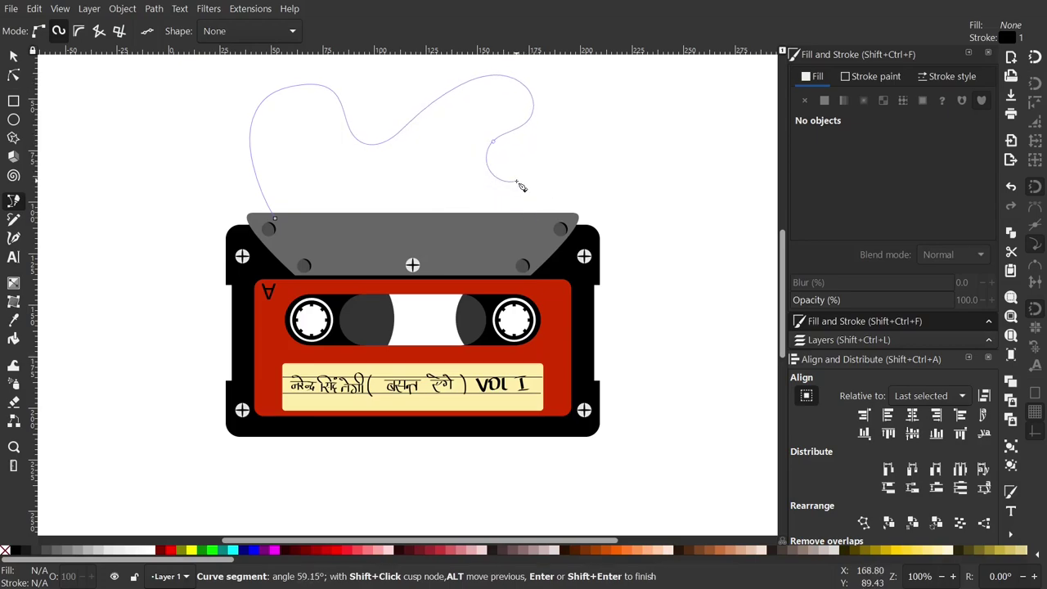
pyautogui.moveTo(521, 193); pyautogui.dragTo(525, 217)
pyautogui.click(514, 201)
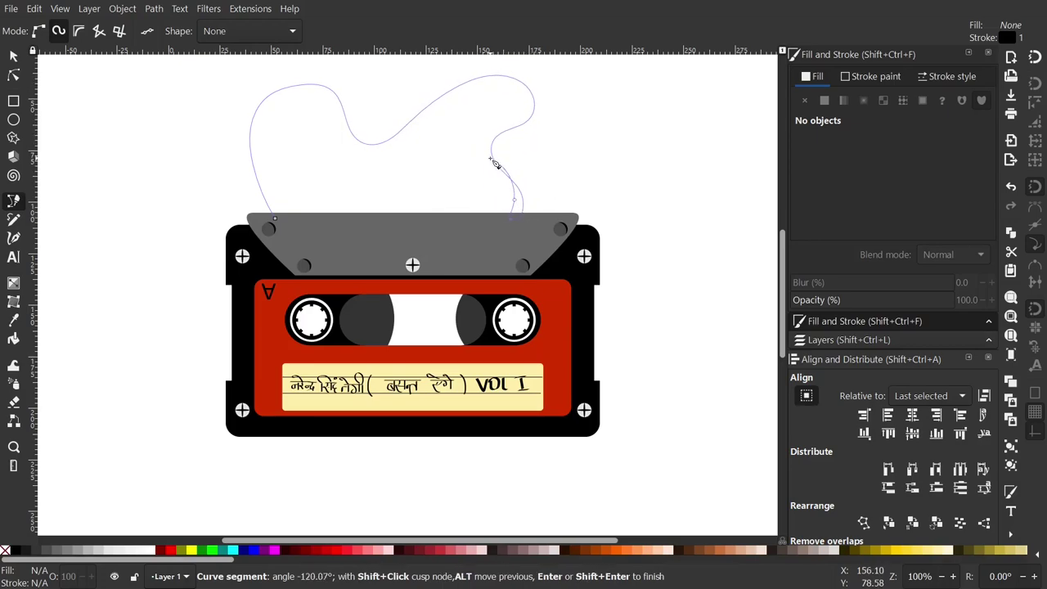
pyautogui.click(496, 174)
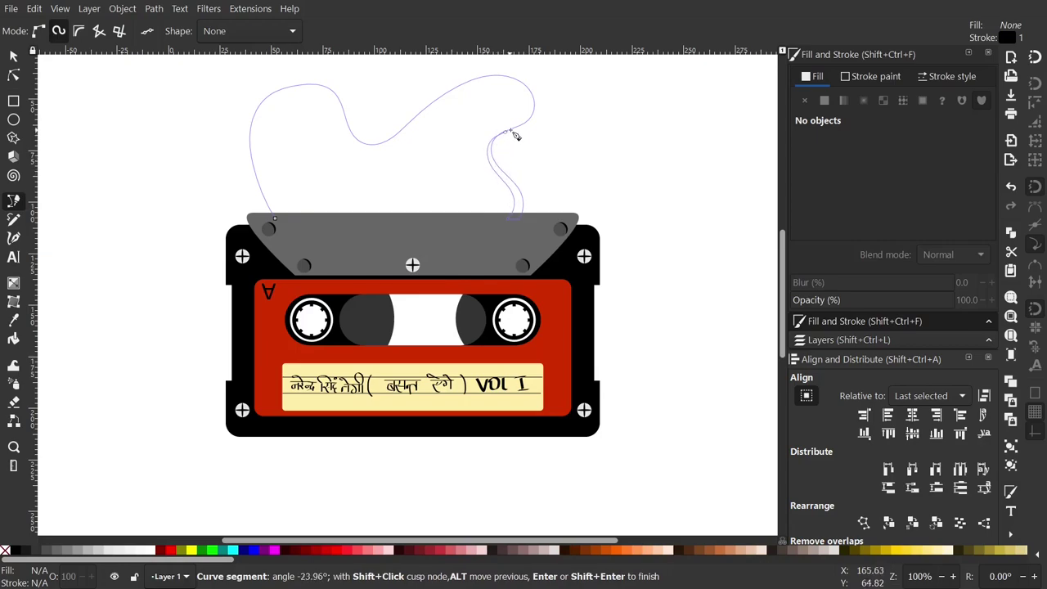
pyautogui.click(530, 115)
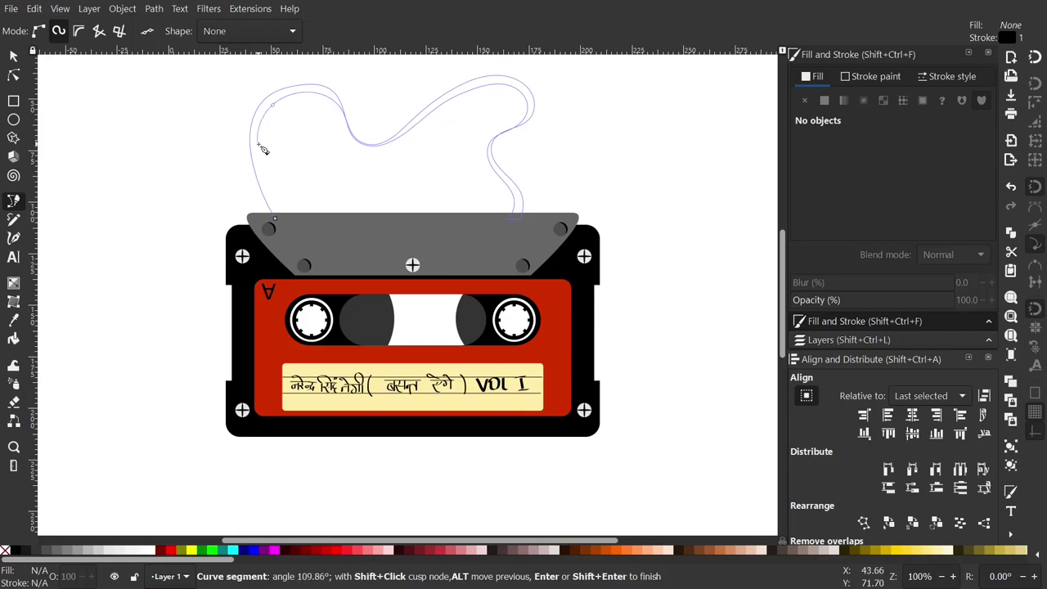
pyautogui.click(270, 217)
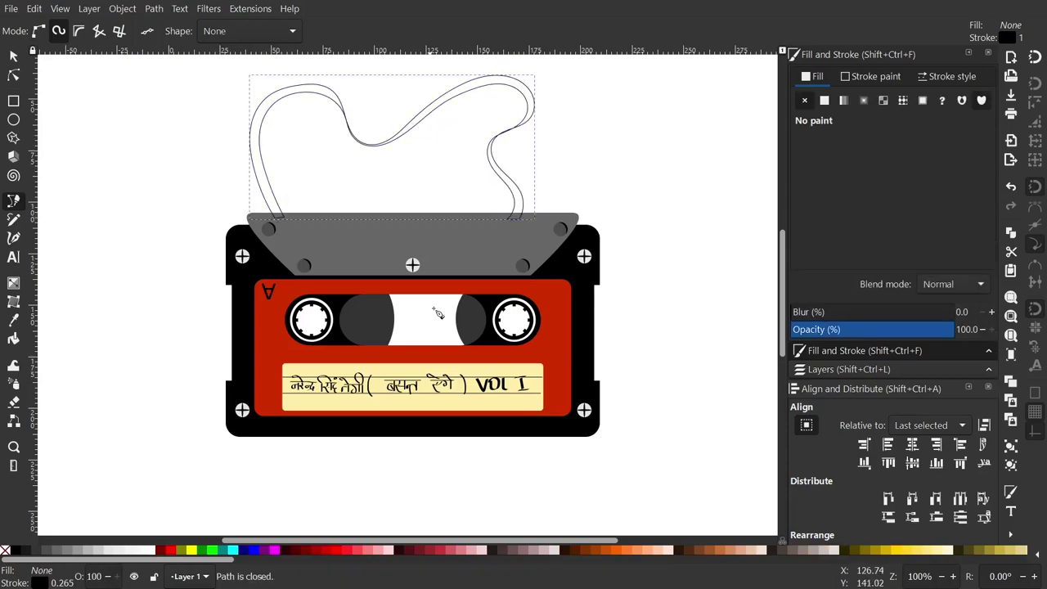
# Step: Trim the tape ribbon against the grey top piece with Path > Difference
pyautogui.click(15, 56)
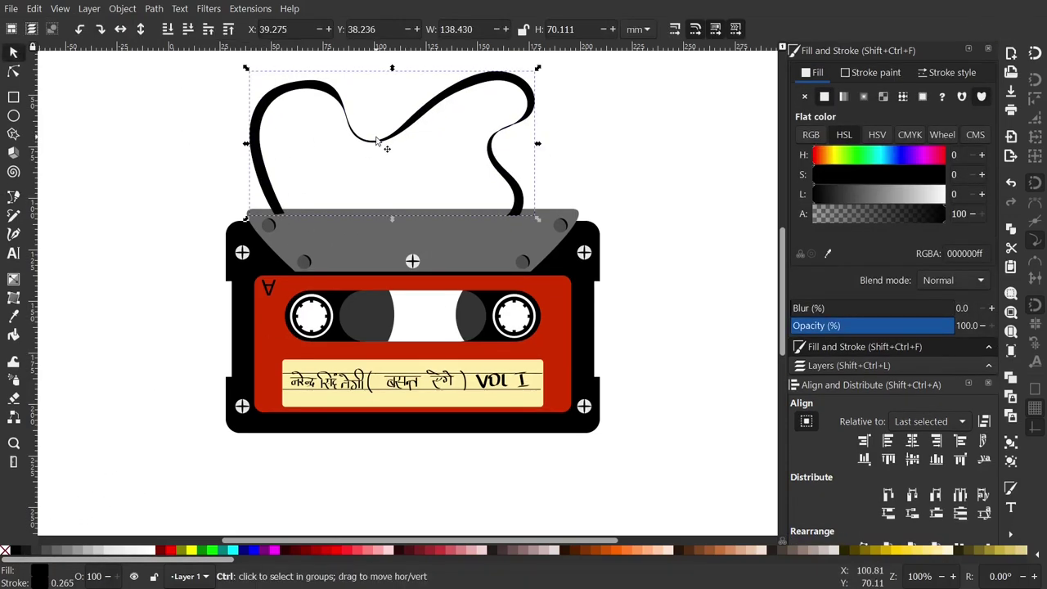
pyautogui.moveTo(385, 147); pyautogui.dragTo(399, 142)
pyautogui.keyDown('shift'); pyautogui.click(491, 237); pyautogui.keyUp('shift')
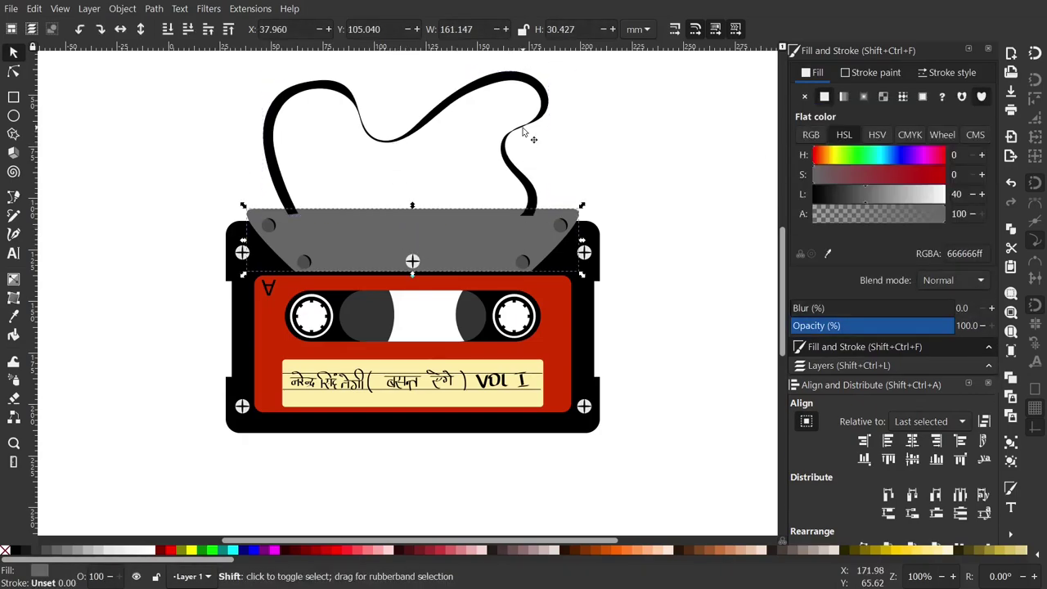
pyautogui.press('Escape')
pyautogui.click(559, 256)
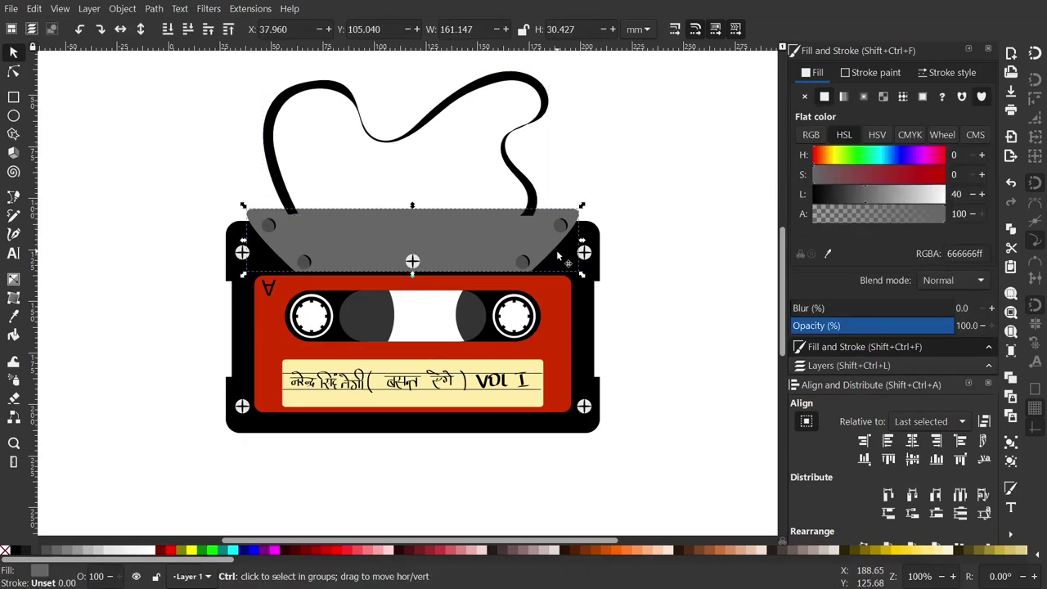
pyautogui.keyDown('shift'); pyautogui.click(405, 135); pyautogui.keyUp('shift')
pyautogui.click(154, 8)
pyautogui.click(181, 99)
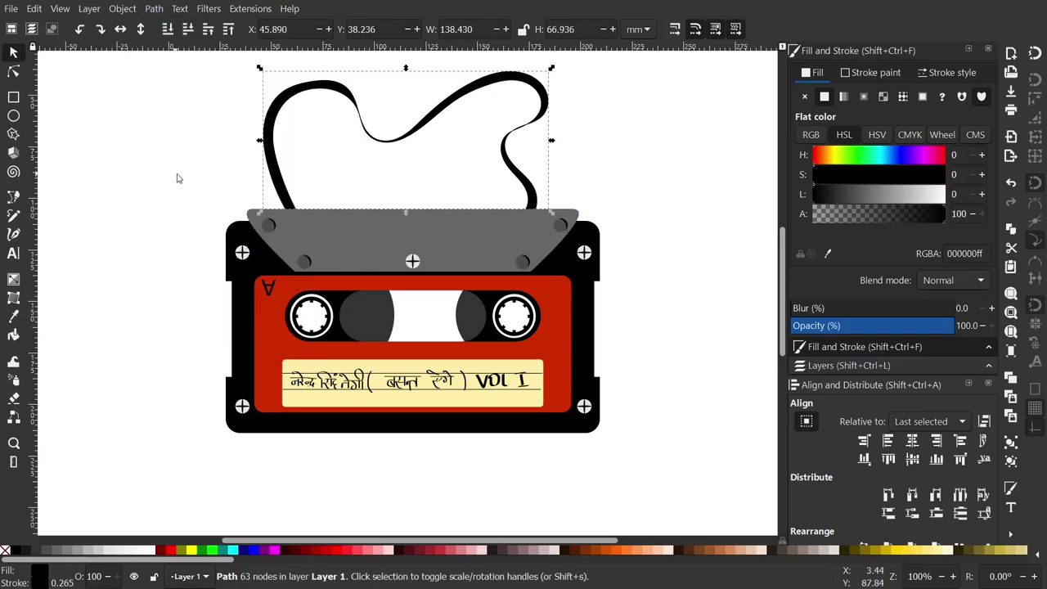
# Step: Select the entire cassette drawing with a rubber-band selection
pyautogui.keyDown('ctrl'); pyautogui.scroll(-2, 213, 160); pyautogui.keyUp('ctrl')
pyautogui.keyDown('ctrl'); pyautogui.scroll(-2, 232, 148); pyautogui.keyUp('ctrl')
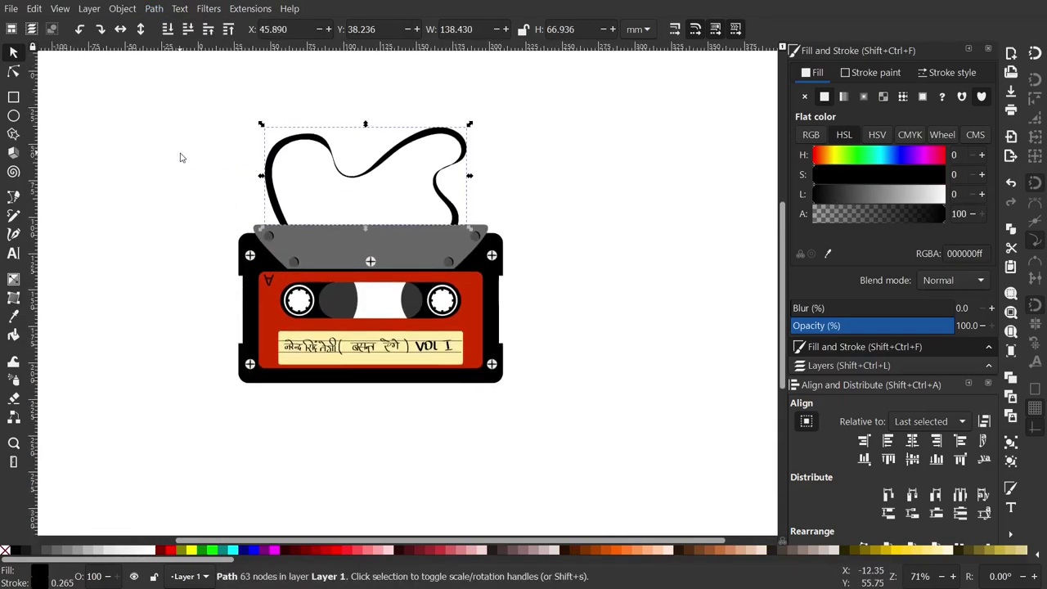
pyautogui.click(175, 178)
pyautogui.moveTo(181, 105); pyautogui.dragTo(574, 452)
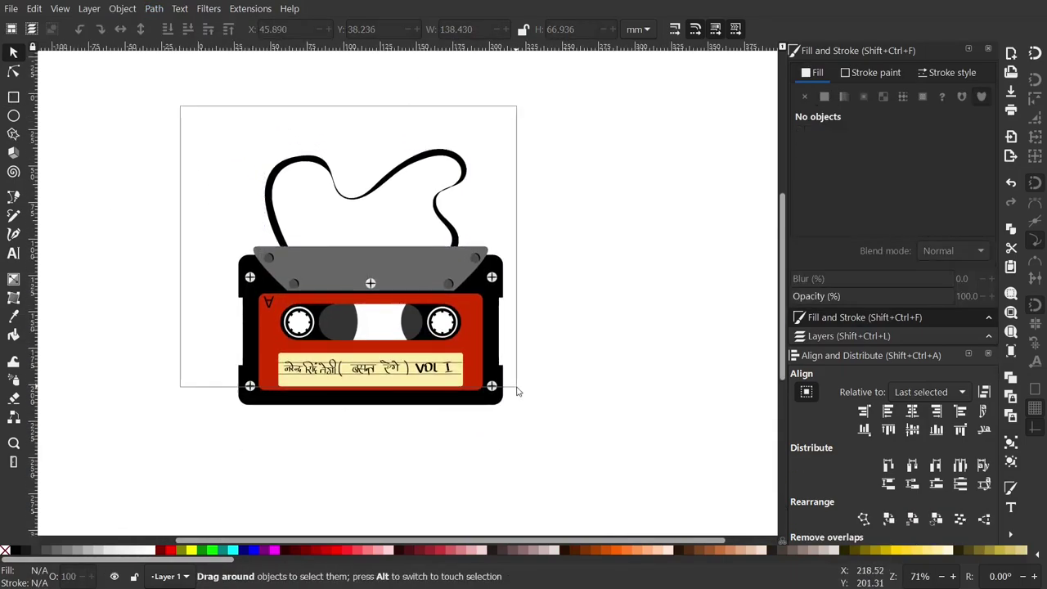
pyautogui.click(13, 96)
# Step: Create a 1920×1080 px maroon rectangle and send it to the bottom behind the cassette
pyautogui.moveTo(157, 136); pyautogui.dragTo(658, 448)
pyautogui.click(13, 54)
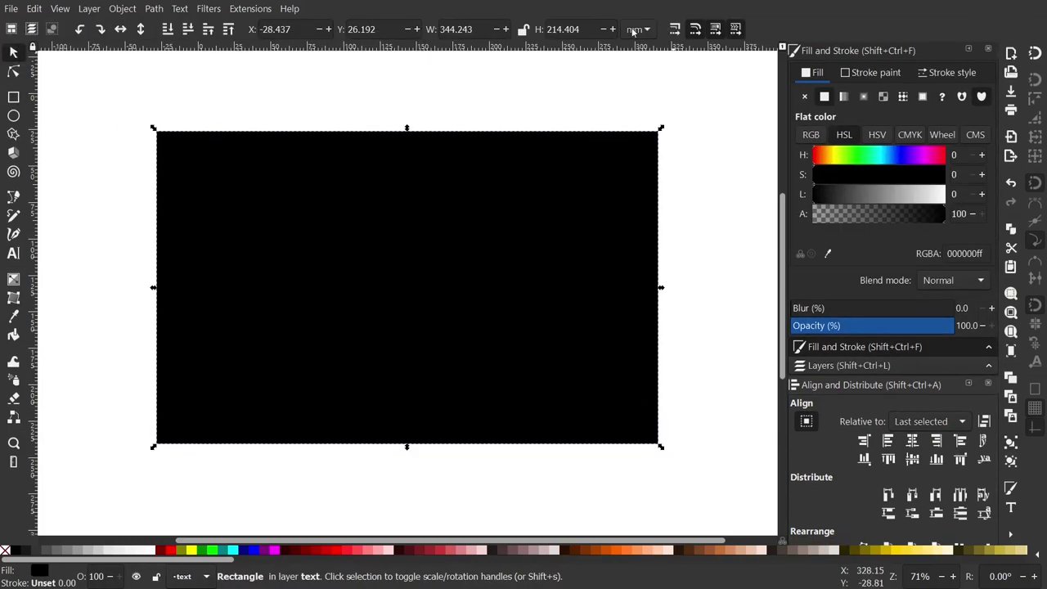
pyautogui.write('1920')
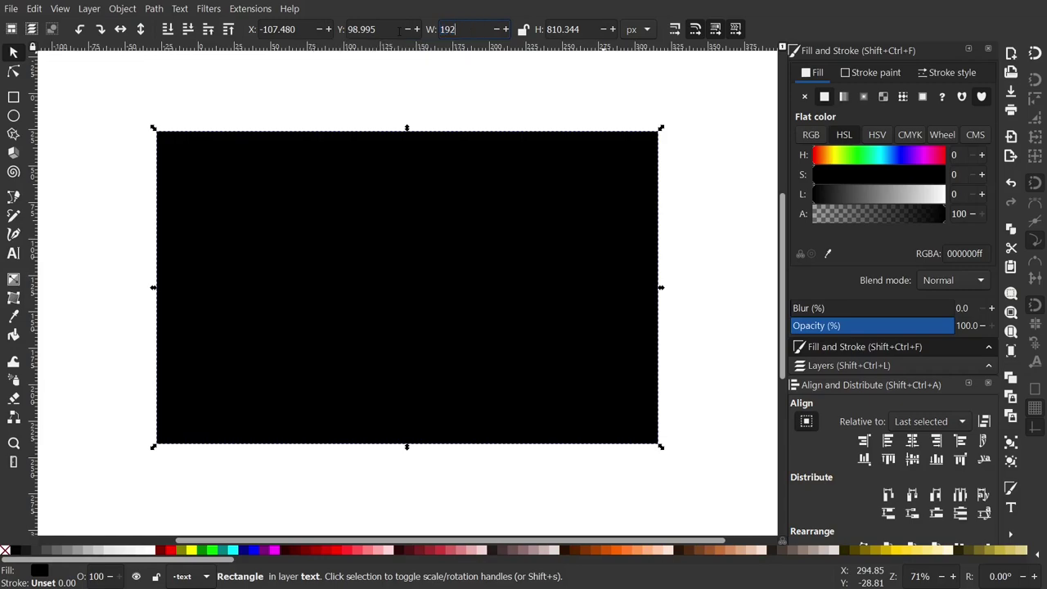
pyautogui.press('Return')
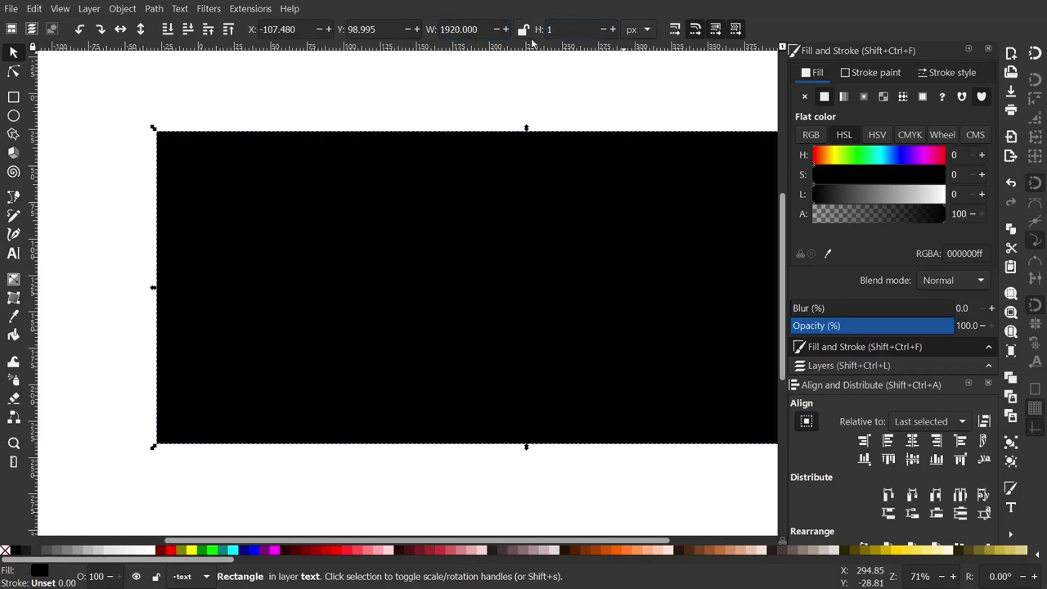
pyautogui.write('080')
pyautogui.press('Return')
pyautogui.press('5')
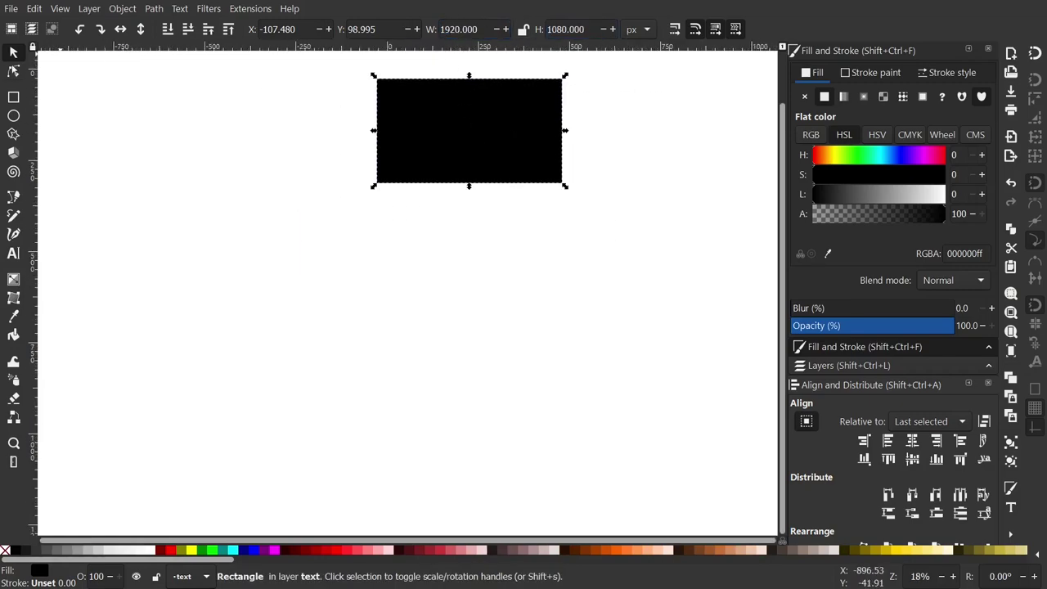
pyautogui.click(162, 550)
pyautogui.press('End')
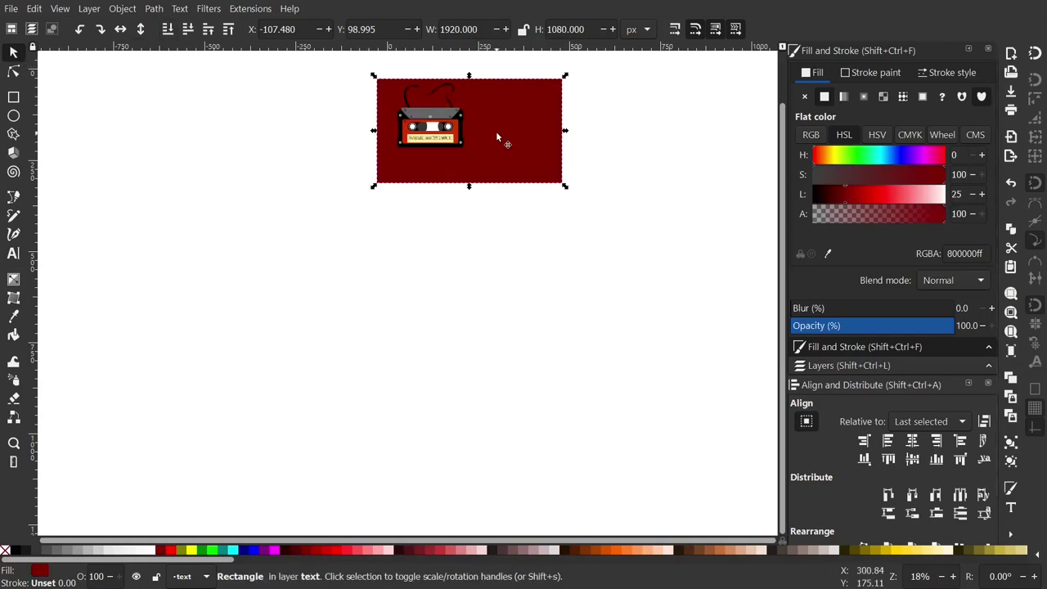
# Step: Centre the background on the cassette and give it the cassette's red using the Dropper
pyautogui.hscroll(-3, 523, 119)
pyautogui.scroll(3, 565, 108)
pyautogui.keyDown('shift'); pyautogui.click(445, 145); pyautogui.keyUp('shift')
pyautogui.hotkey('ctrl', 'alt', 't')
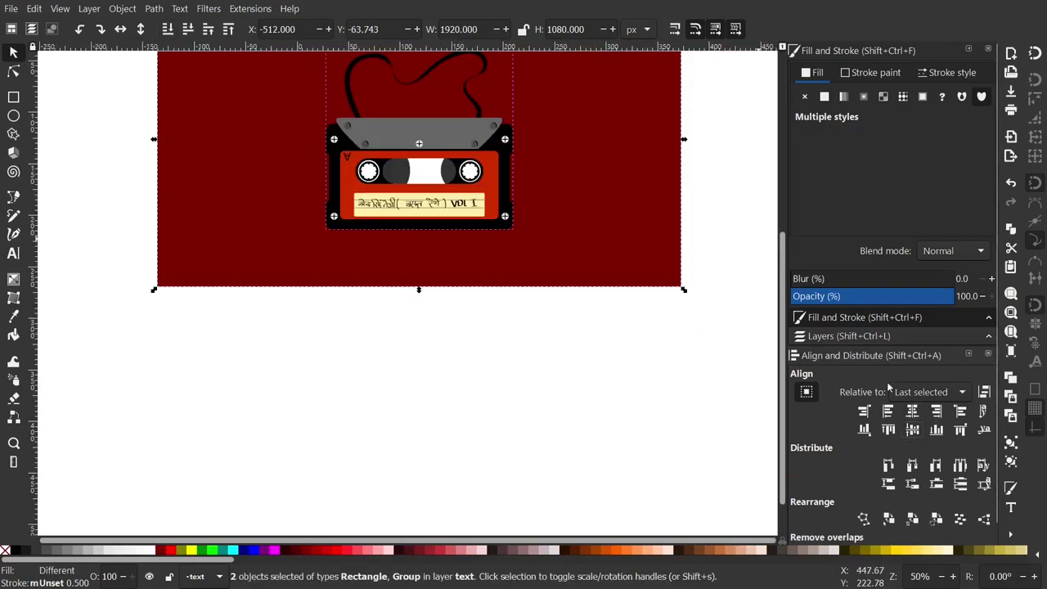
pyautogui.press('Escape')
pyautogui.keyDown('ctrl'); pyautogui.scroll(-2, 456, 115); pyautogui.keyUp('ctrl')
pyautogui.keyDown('ctrl'); pyautogui.scroll(2, 456, 116); pyautogui.keyUp('ctrl')
pyautogui.click(430, 365)
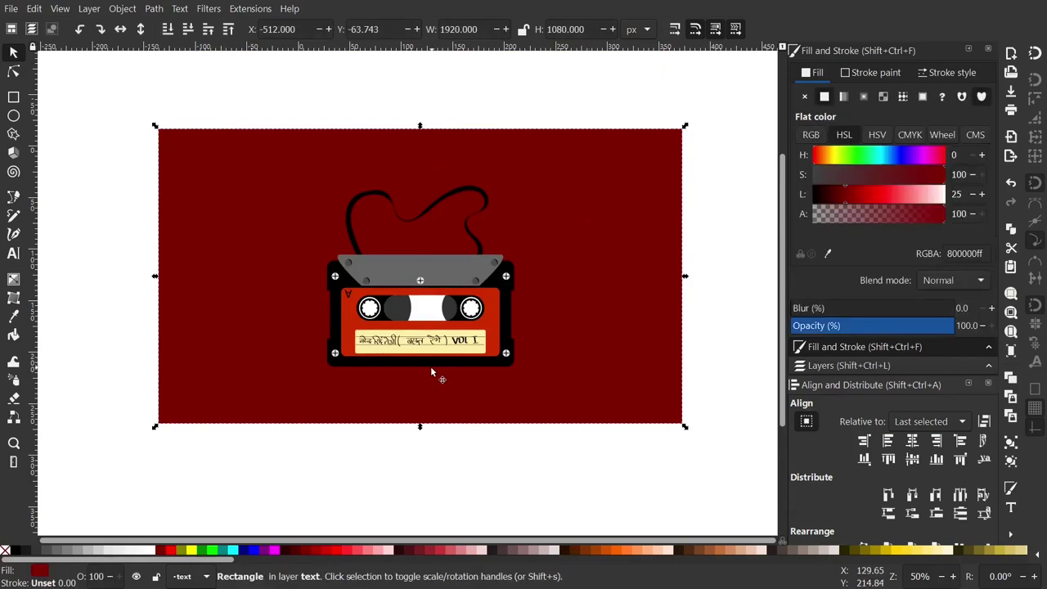
pyautogui.press('d')
pyautogui.click(501, 323)
pyautogui.click(851, 191)
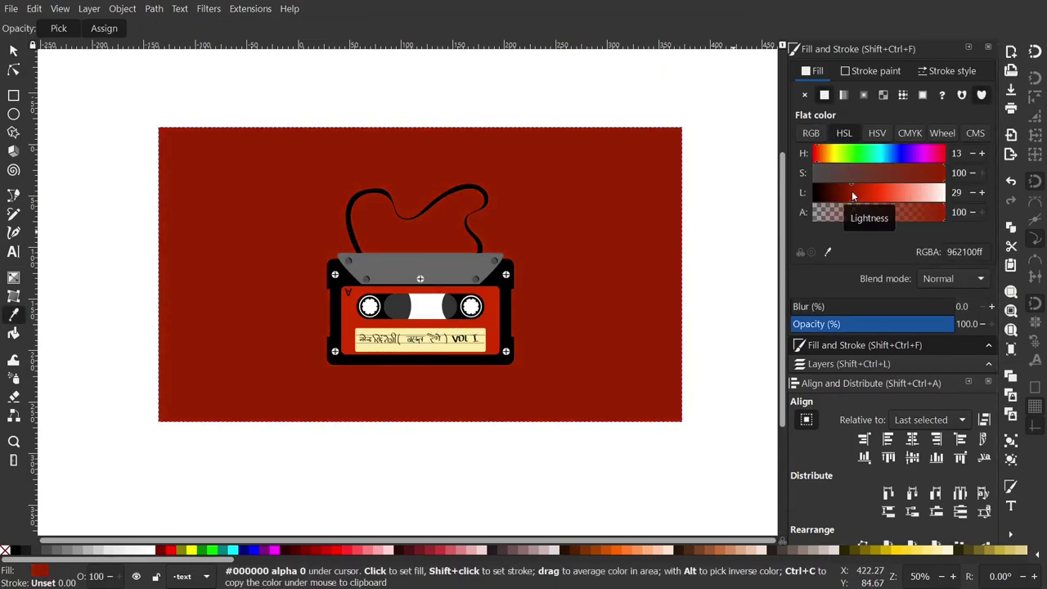
# Step: Adjust the background's HSL lightness, saturation and tone to a brighter orange-red
pyautogui.click(866, 193)
pyautogui.moveTo(868, 193)
pyautogui.mouseDown()
pyautogui.moveTo(900, 193)
pyautogui.moveTo(870, 193)
pyautogui.mouseUp()
pyautogui.click(918, 172)
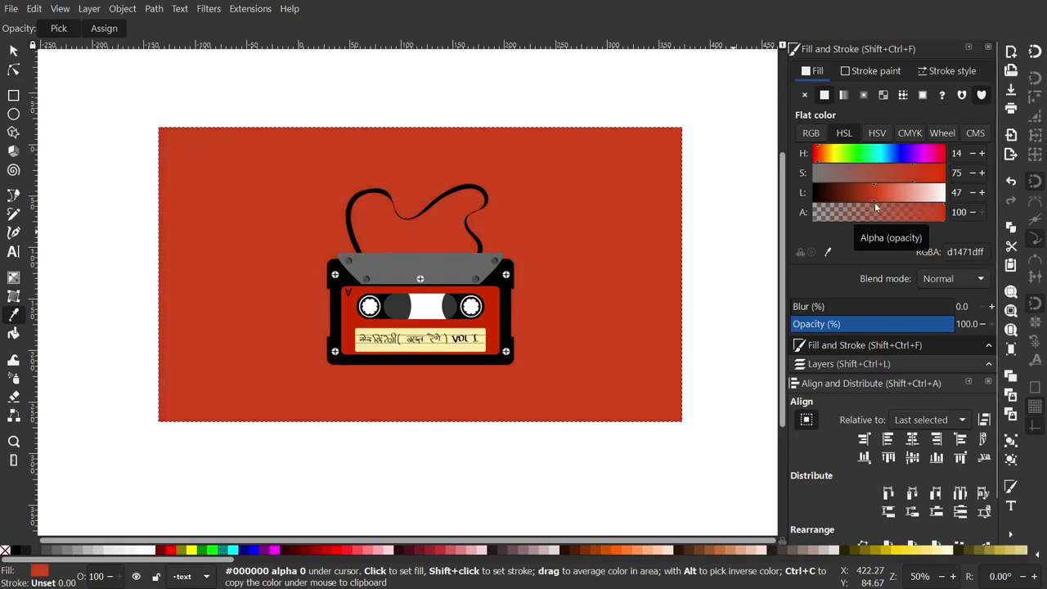
pyautogui.click(883, 193)
# Step: Move the cassette group up slightly and rotate it a few degrees
pyautogui.click(13, 51)
pyautogui.click(439, 369)
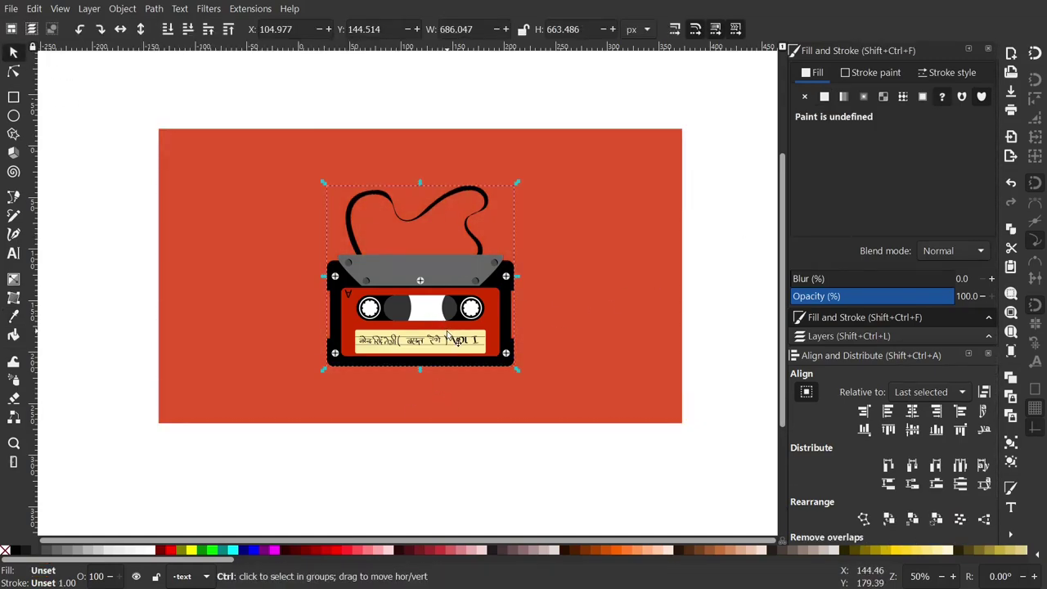
pyautogui.moveTo(440, 369); pyautogui.dragTo(439, 353)
pyautogui.keyDown('shift'); pyautogui.click(655, 393); pyautogui.keyUp('shift')
pyautogui.click(500, 352)
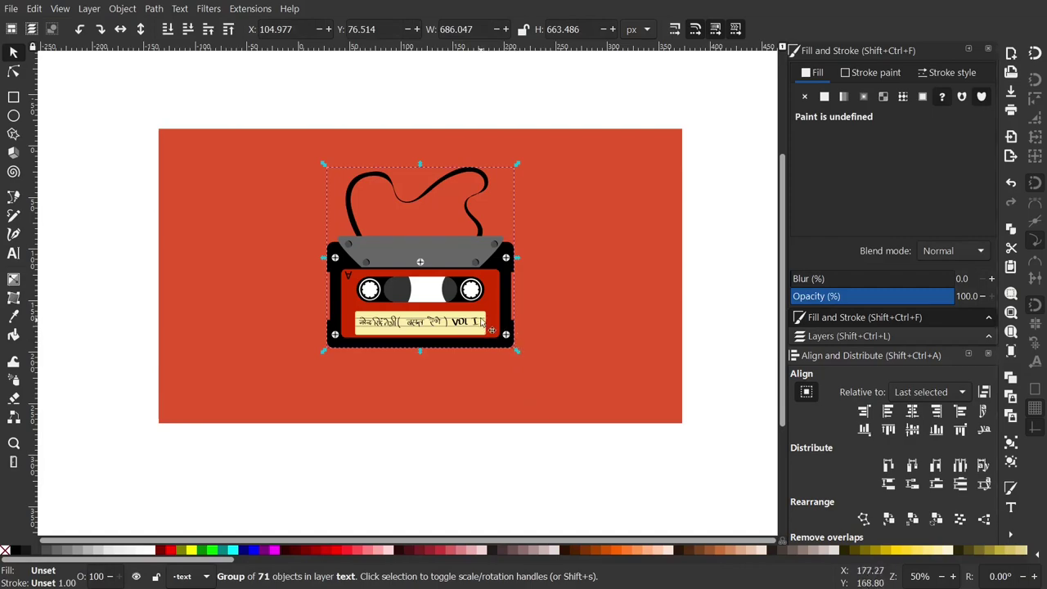
pyautogui.moveTo(514, 349); pyautogui.dragTo(526, 309)
pyautogui.press('Escape')
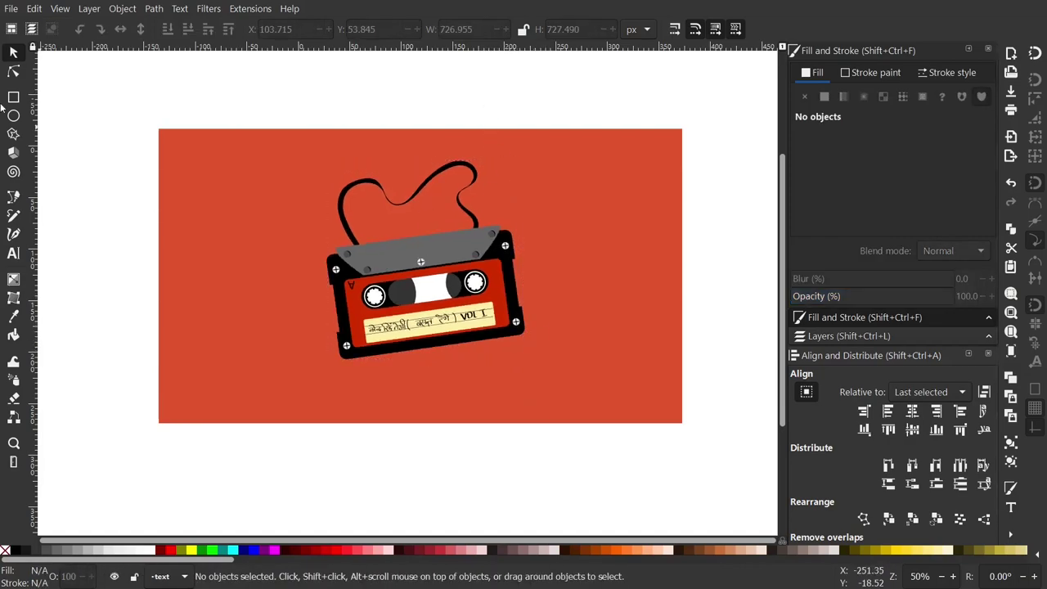
# Step: Draw a flat black ellipse under the cassette with Blur 33 as a soft shadow
pyautogui.press('e')
pyautogui.moveTo(339, 397); pyautogui.dragTo(531, 405)
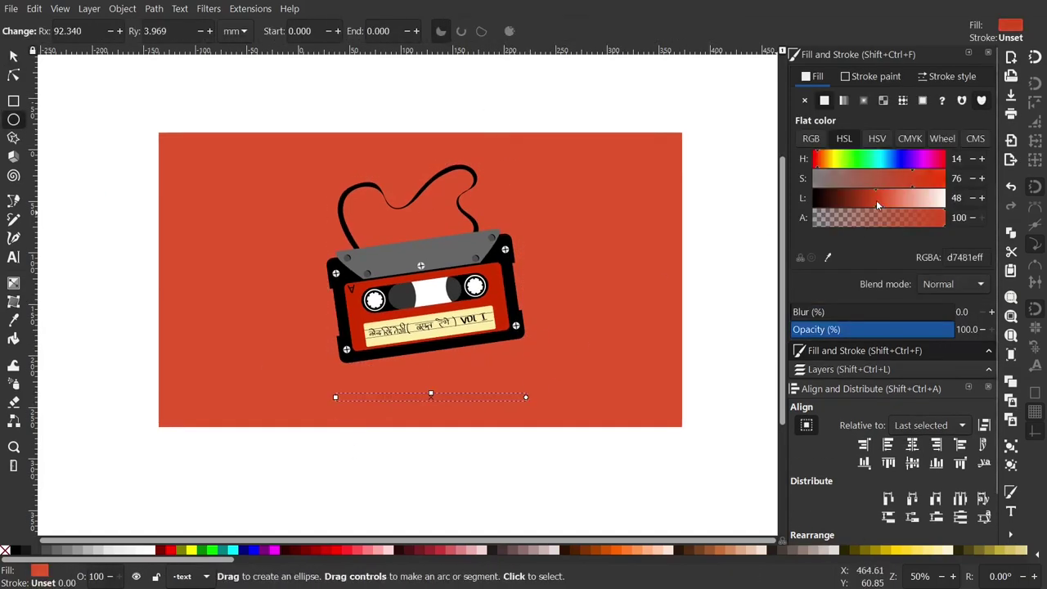
pyautogui.moveTo(808, 313); pyautogui.dragTo(845, 313)
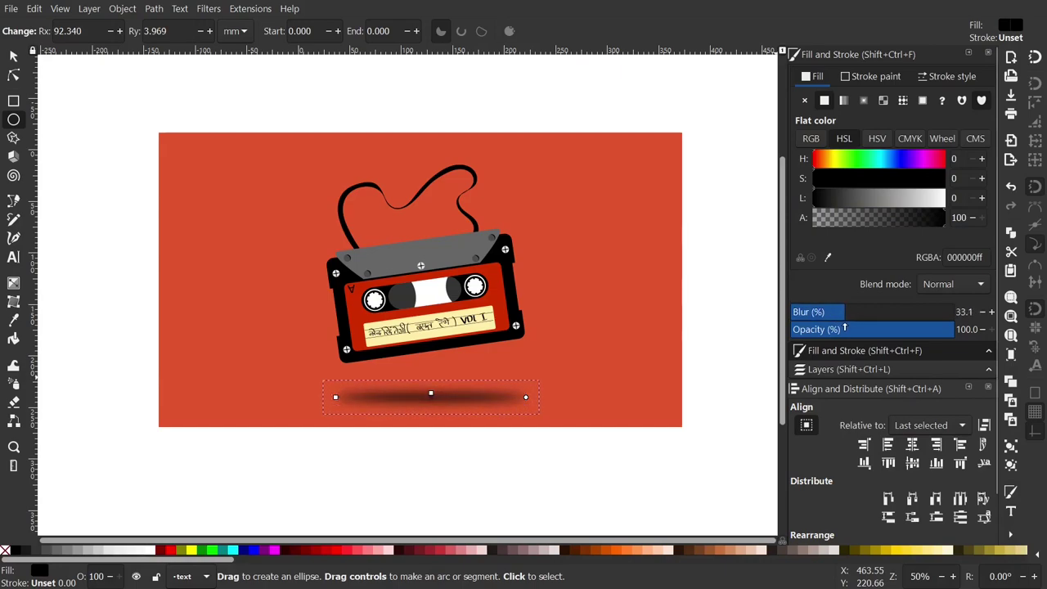
pyautogui.press('s')
pyautogui.moveTo(437, 395); pyautogui.dragTo(431, 396)
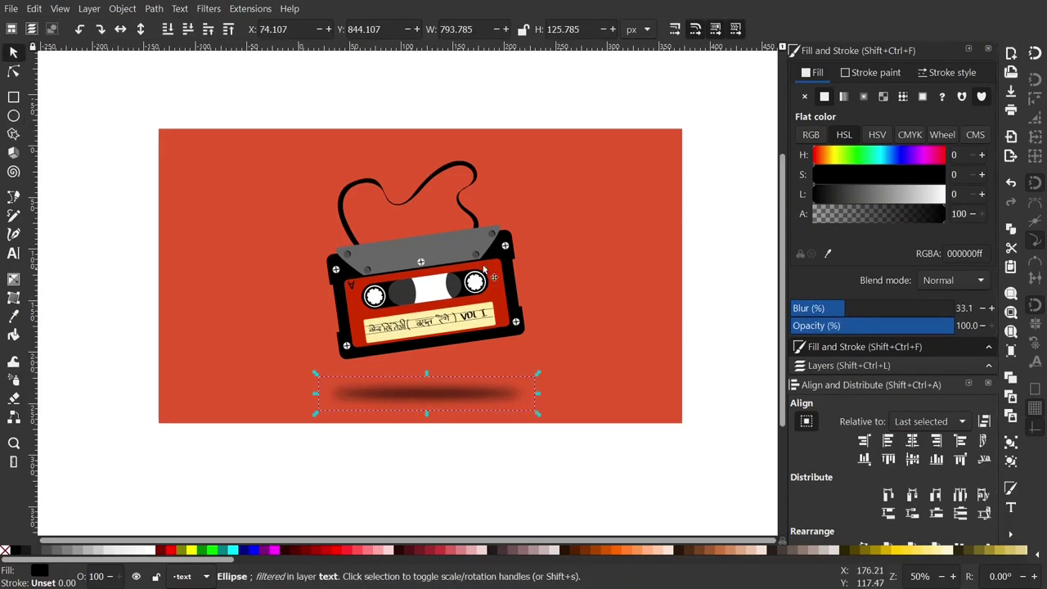
pyautogui.click(692, 257)
pyautogui.keyDown('ctrl'); pyautogui.scroll(1, 536, 214); pyautogui.keyUp('ctrl')
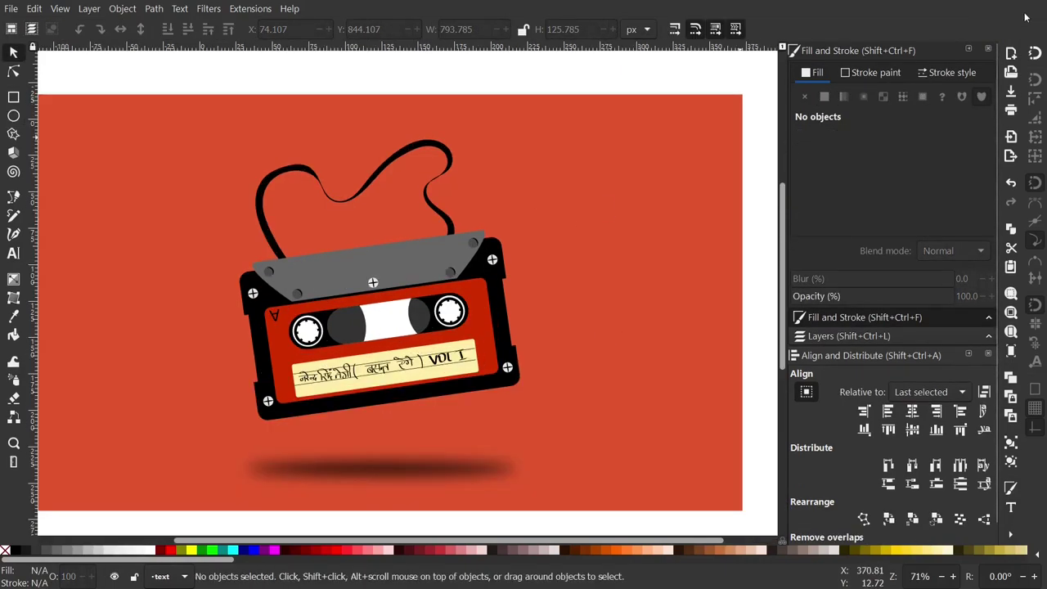
pyautogui.click(60, 8)
pyautogui.moveTo(90, 43)
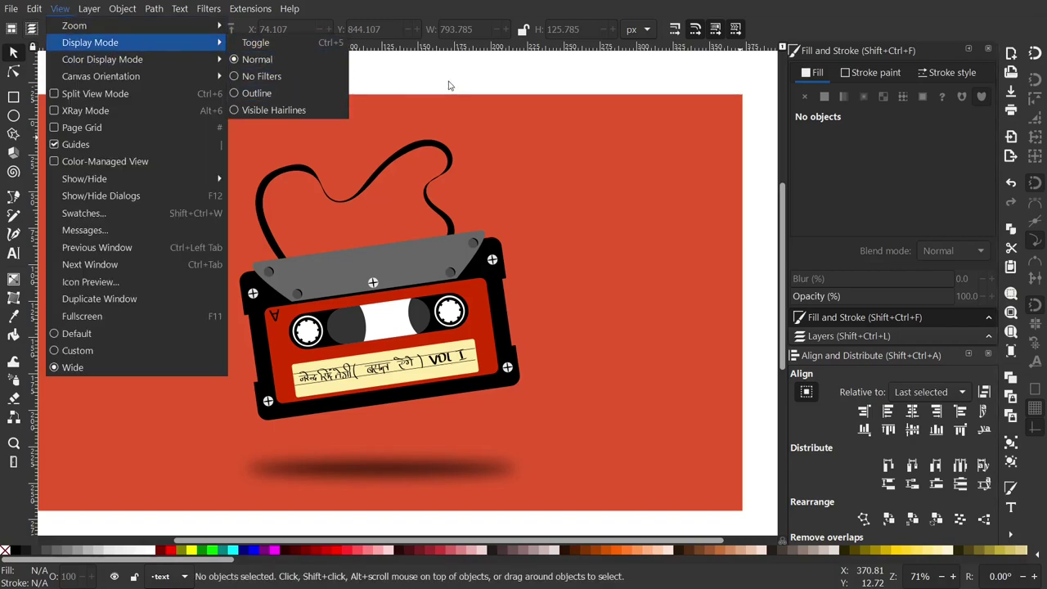
pyautogui.click(423, 304)
pyautogui.keyDown('ctrl'); pyautogui.scroll(1, 338, 273); pyautogui.keyUp('ctrl')
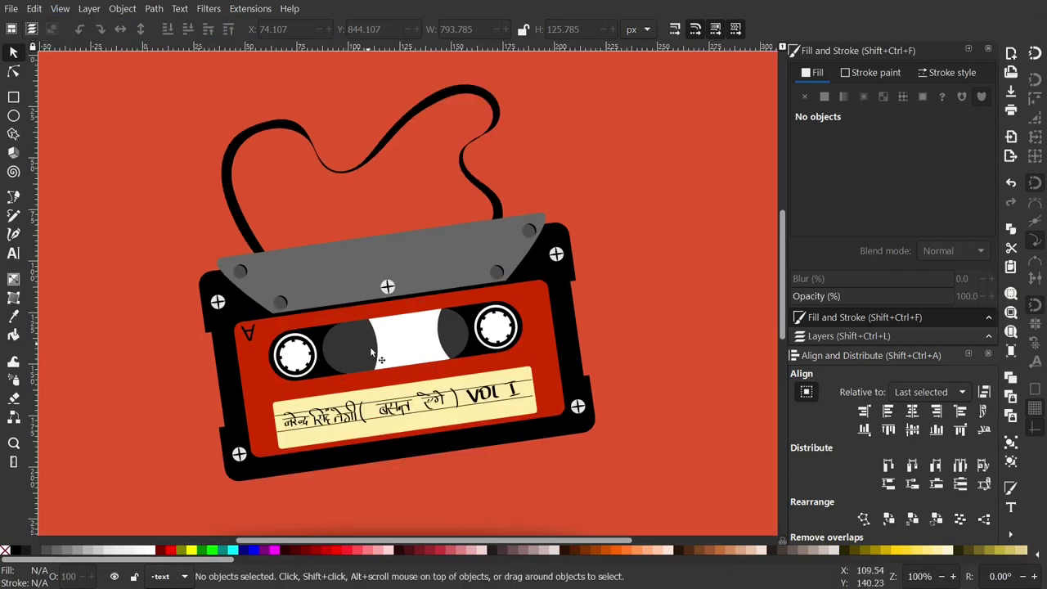
pyautogui.scroll(-5, 387, 345)
pyautogui.scroll(5, 387, 345)
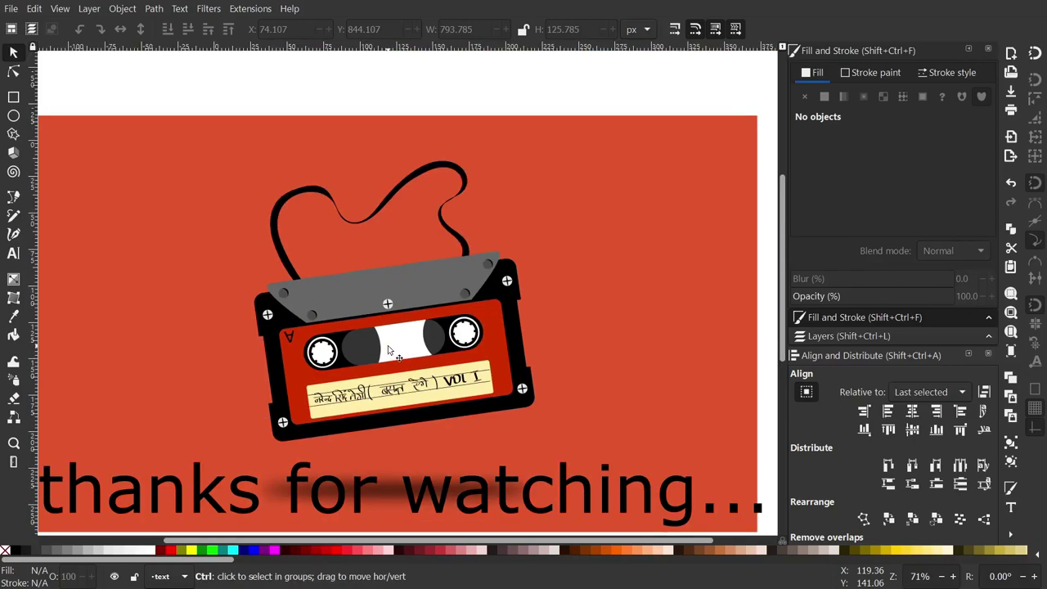
pyautogui.scroll(-2, 387, 345)
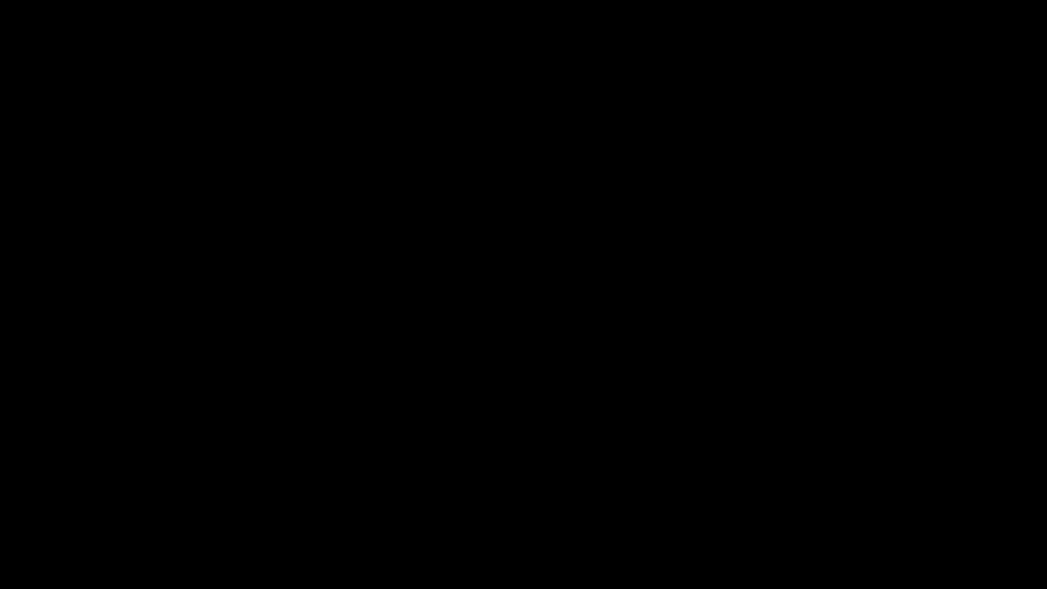